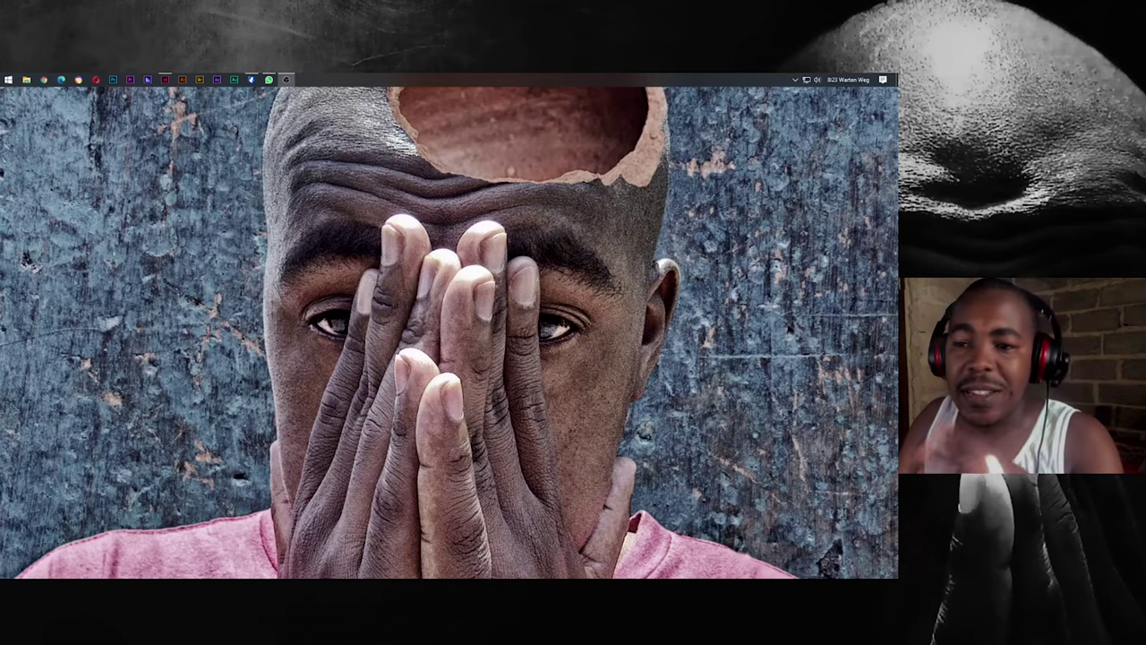
Bring the InDesign Home screen with its three recent documents to the front.
click(166, 80)
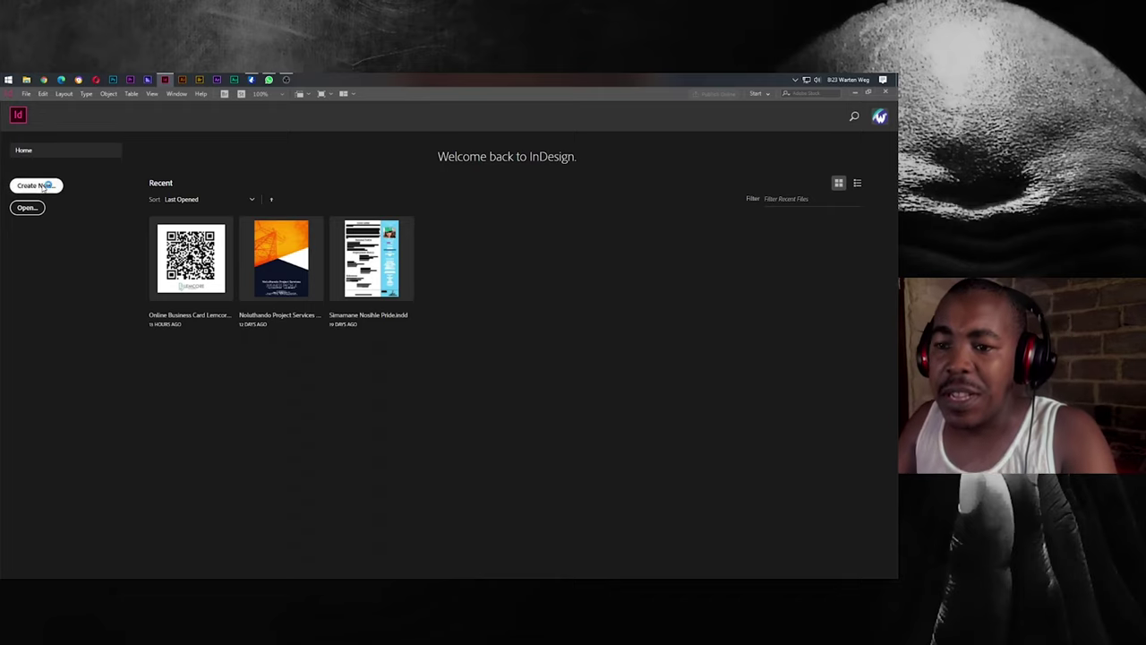
Create a 2150 × 2150 px document in pixel units named 'QR Business Card'.
click(37, 186)
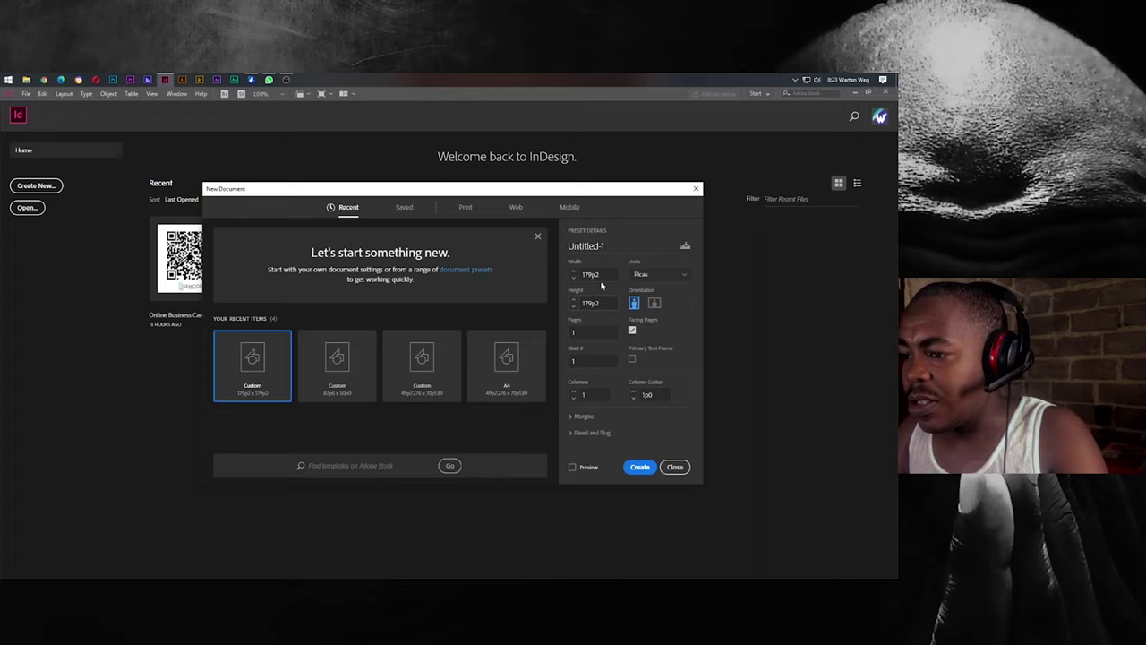
click(662, 275)
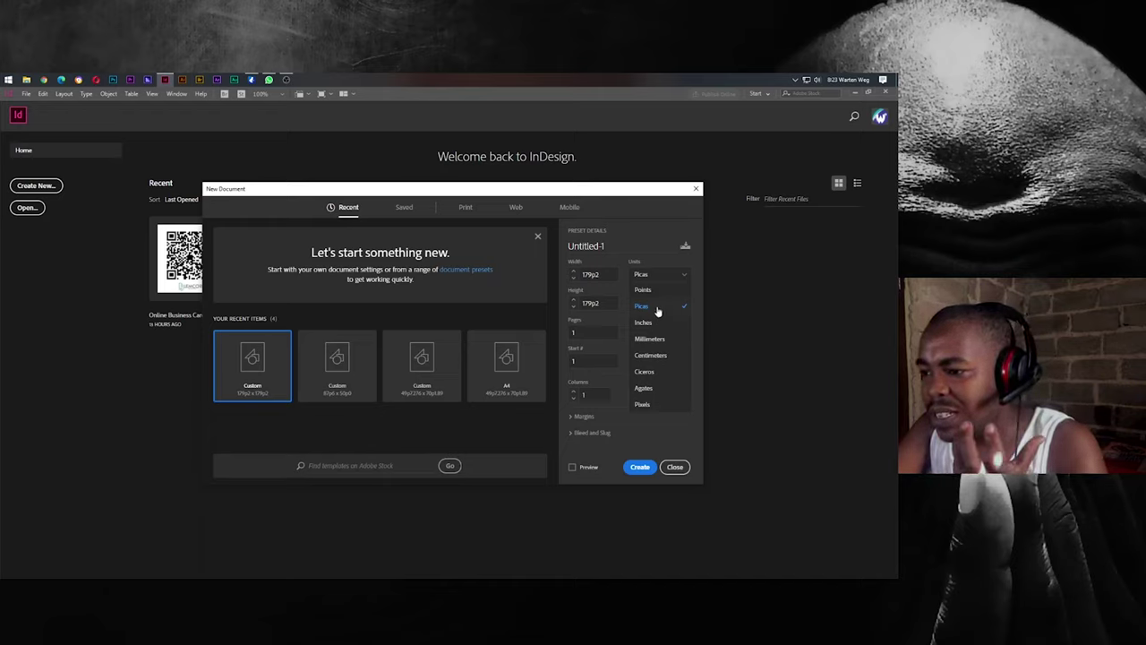
click(642, 404)
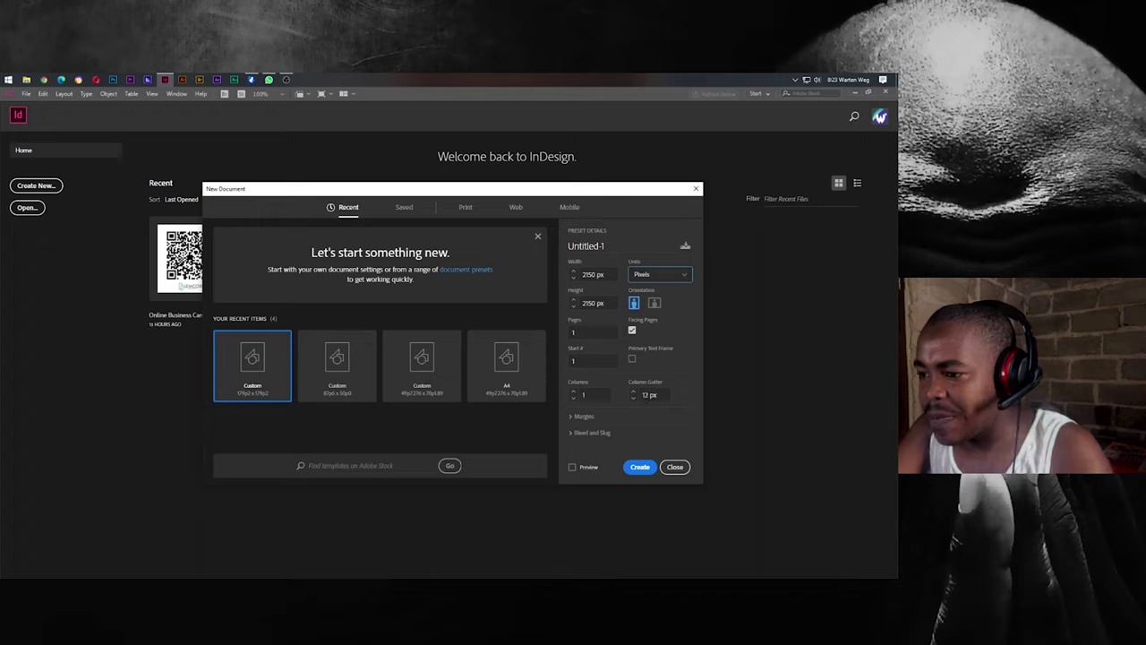
click(587, 274)
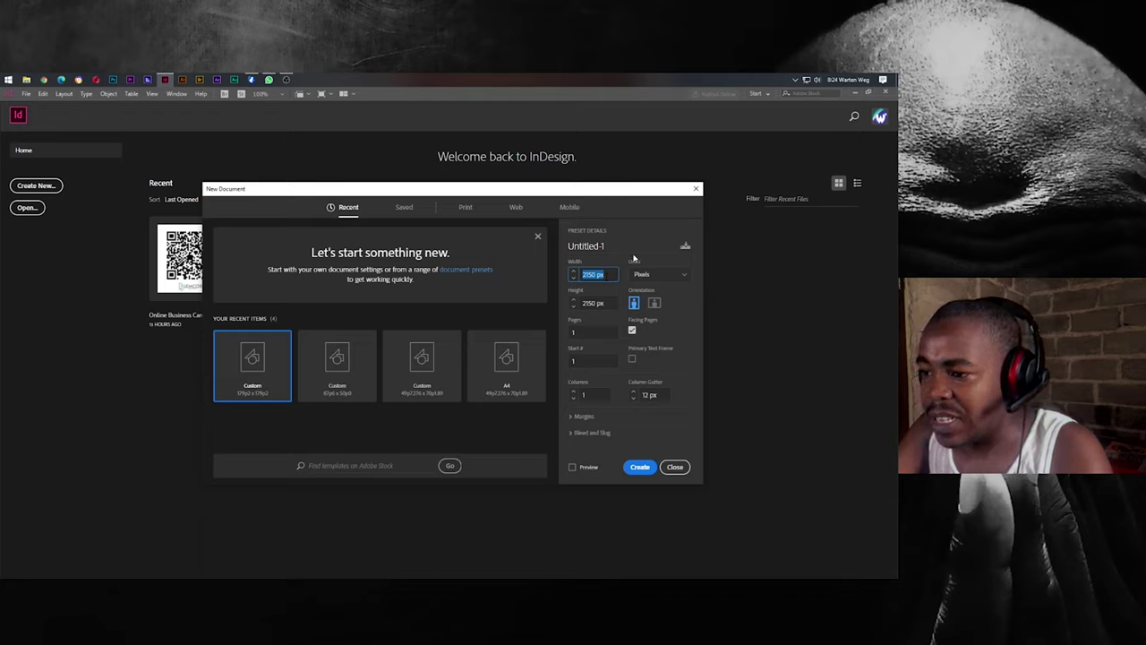
drag(627, 249, 541, 253)
text(QR)
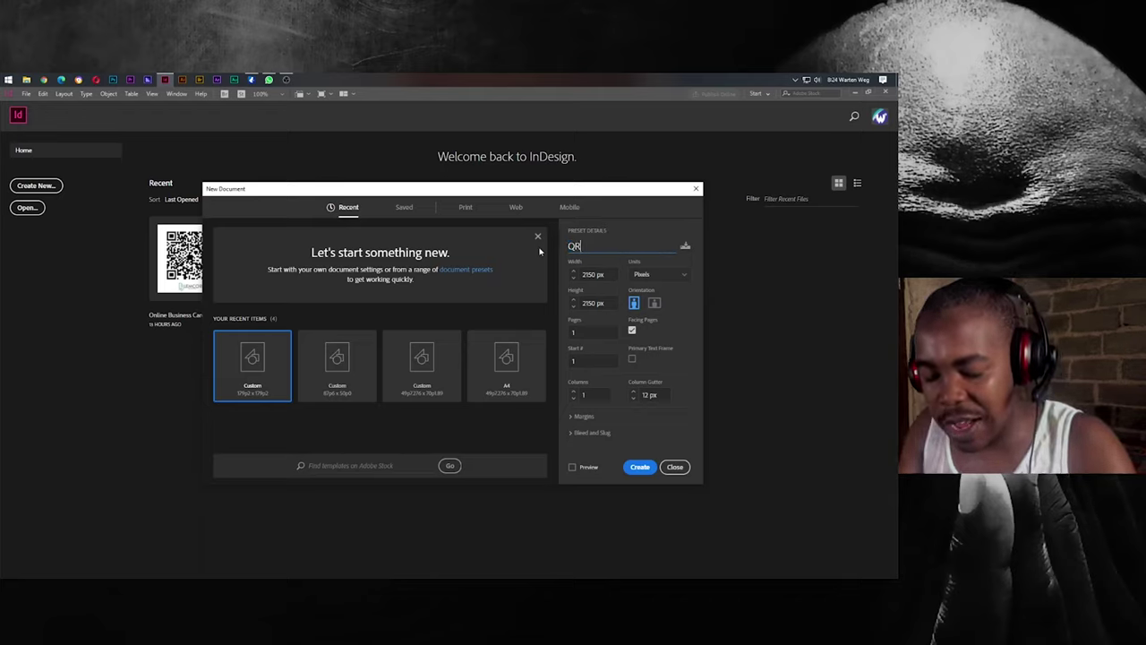
text( Busines)
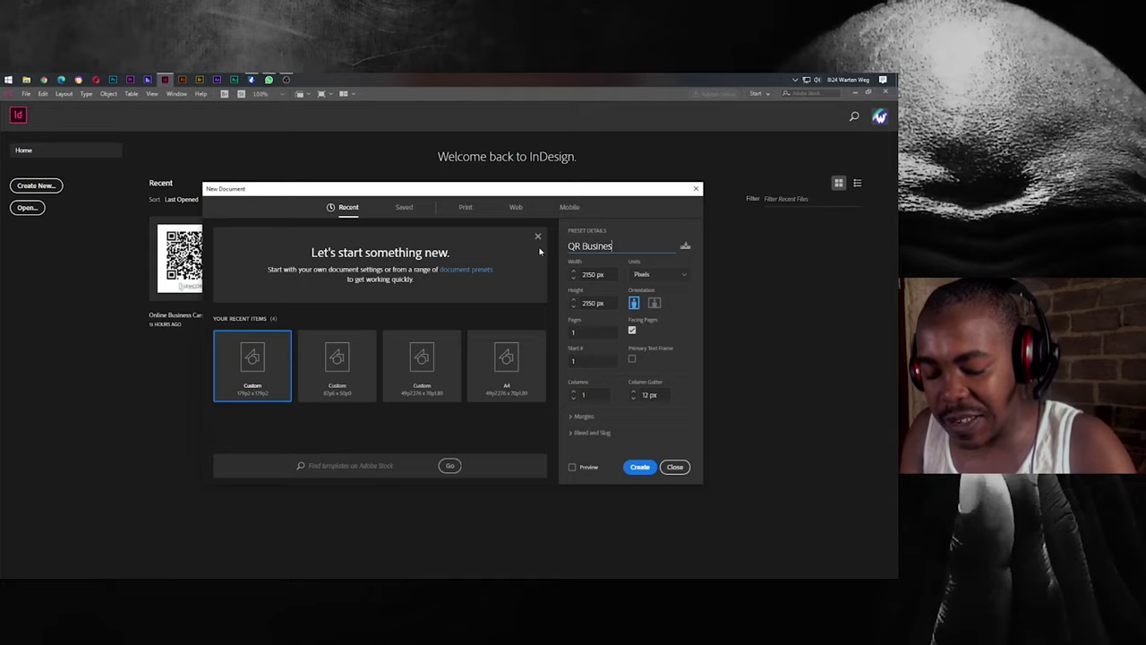
text(s Card)
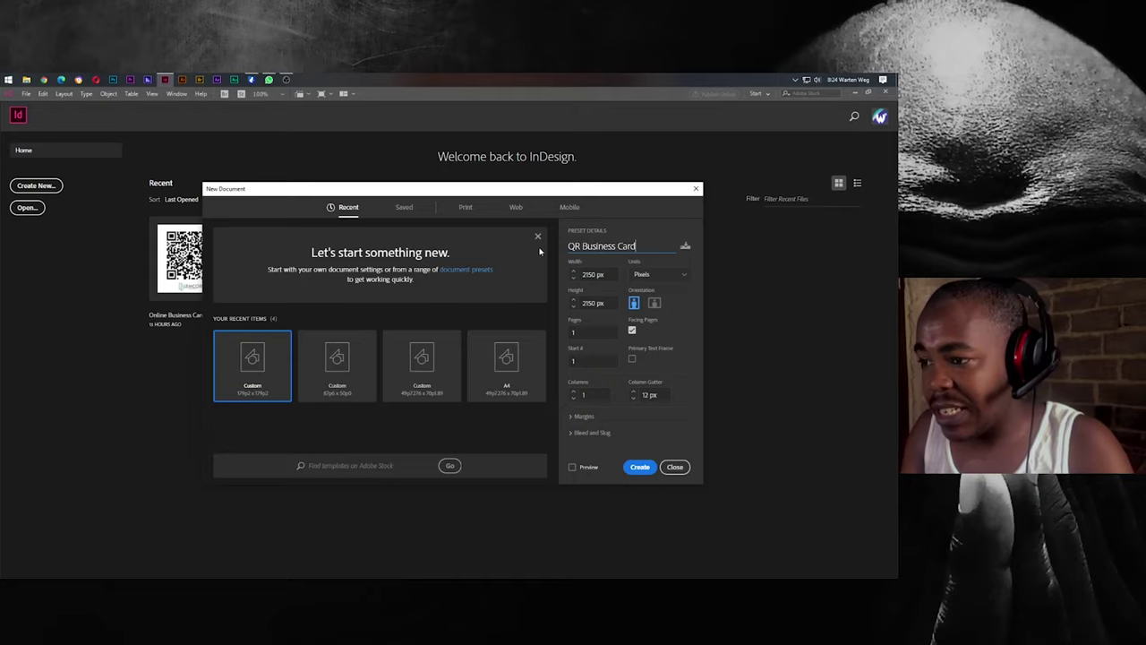
click(633, 465)
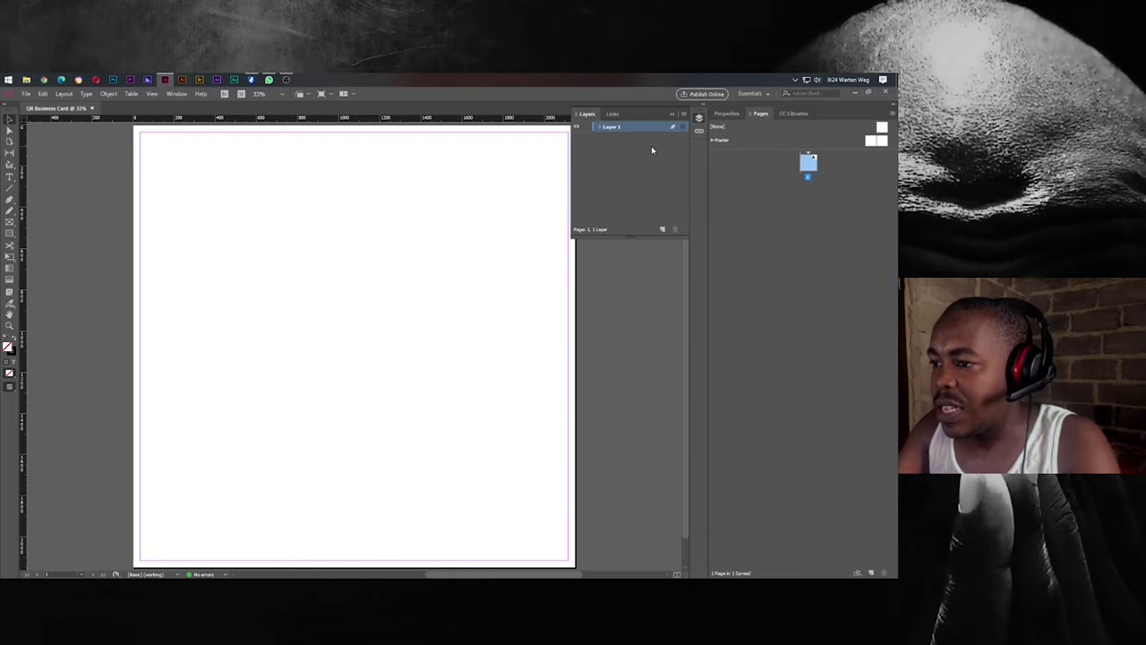
Collapse the Layers panel and open the Object menu to reach Generate QR Code.
click(672, 114)
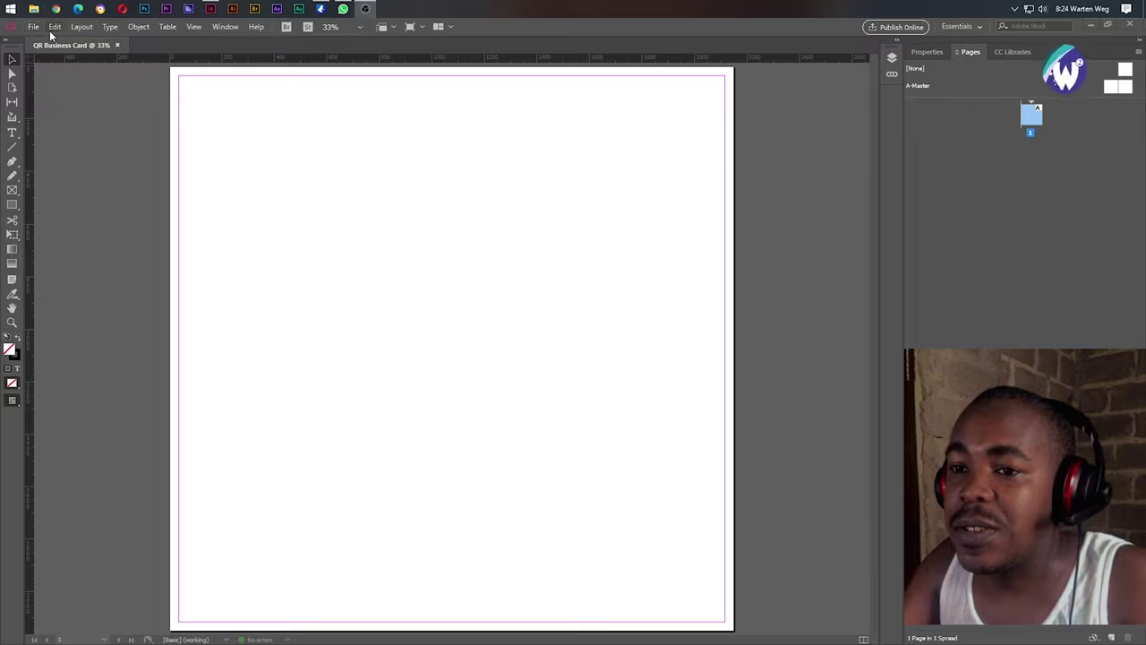
click(139, 27)
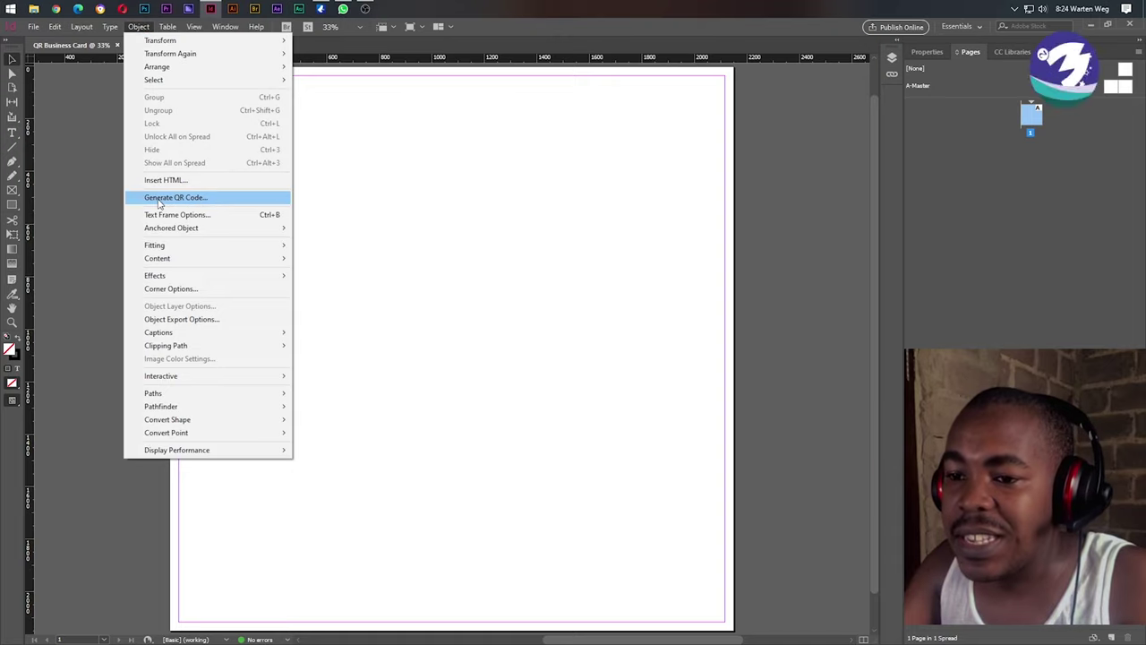
Open Generate QR Code and set the QR code type to Business Card.
click(187, 204)
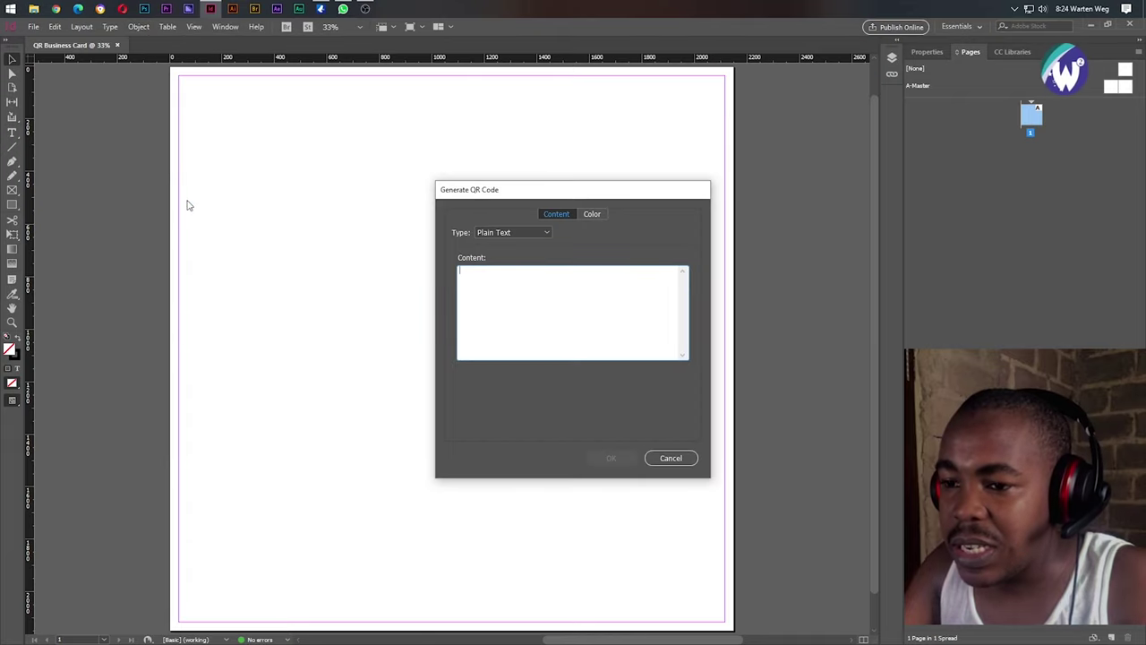
drag(518, 192, 417, 194)
click(430, 269)
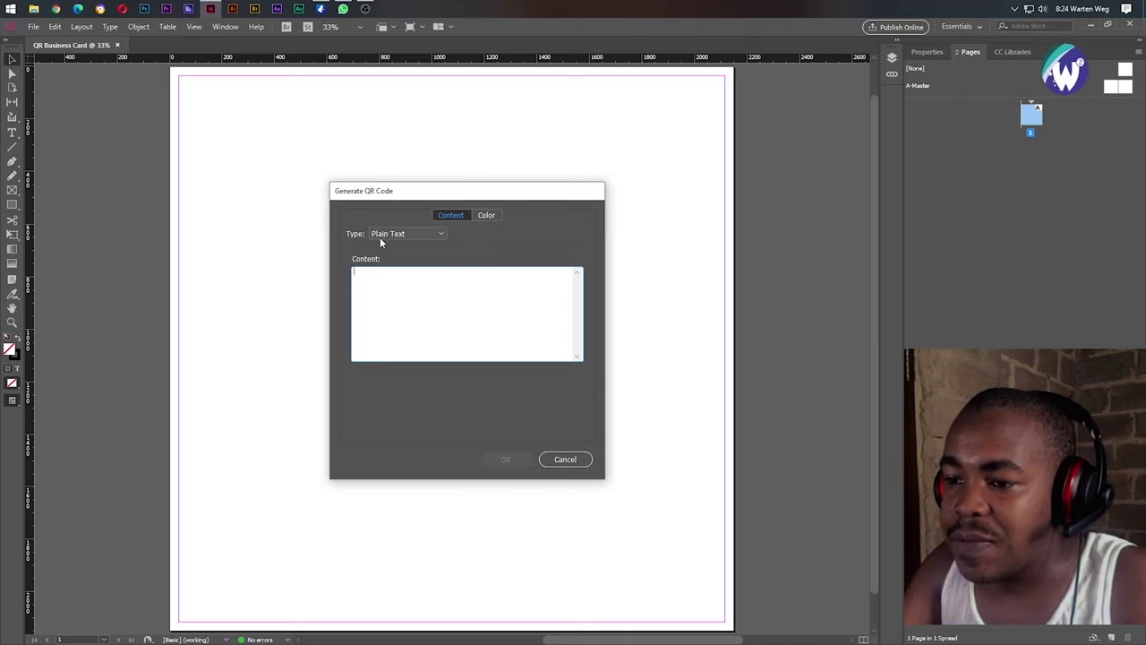
click(402, 236)
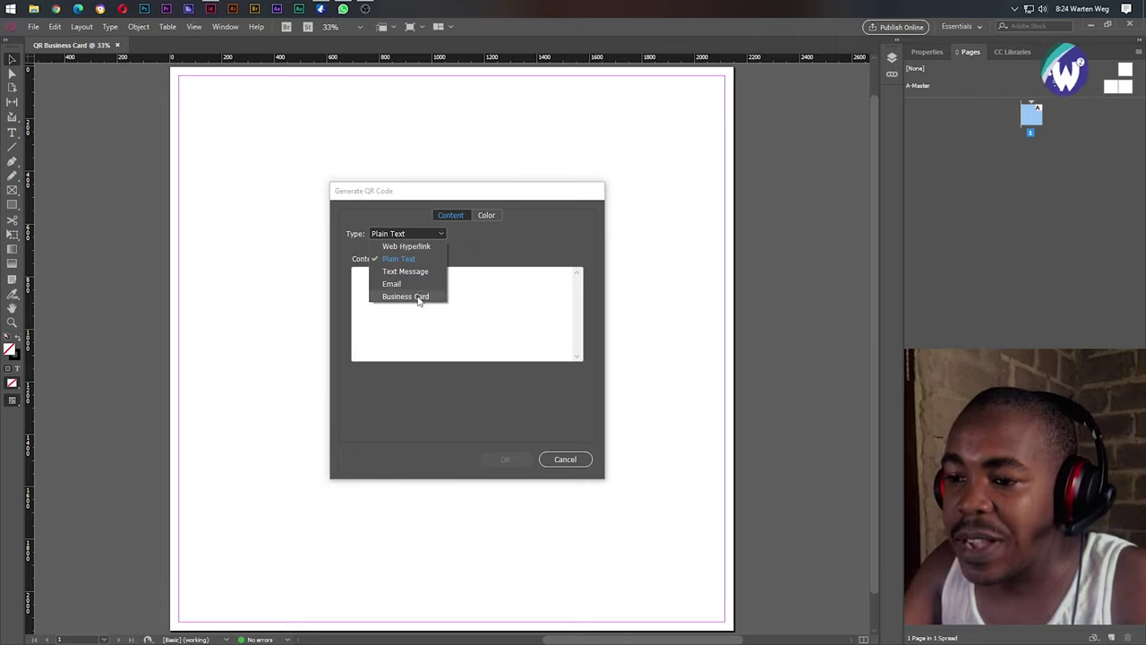
click(418, 296)
drag(447, 194, 448, 176)
Enter the contact's first and last name and the title 'Freelance Graphic & Web Design'.
click(409, 252)
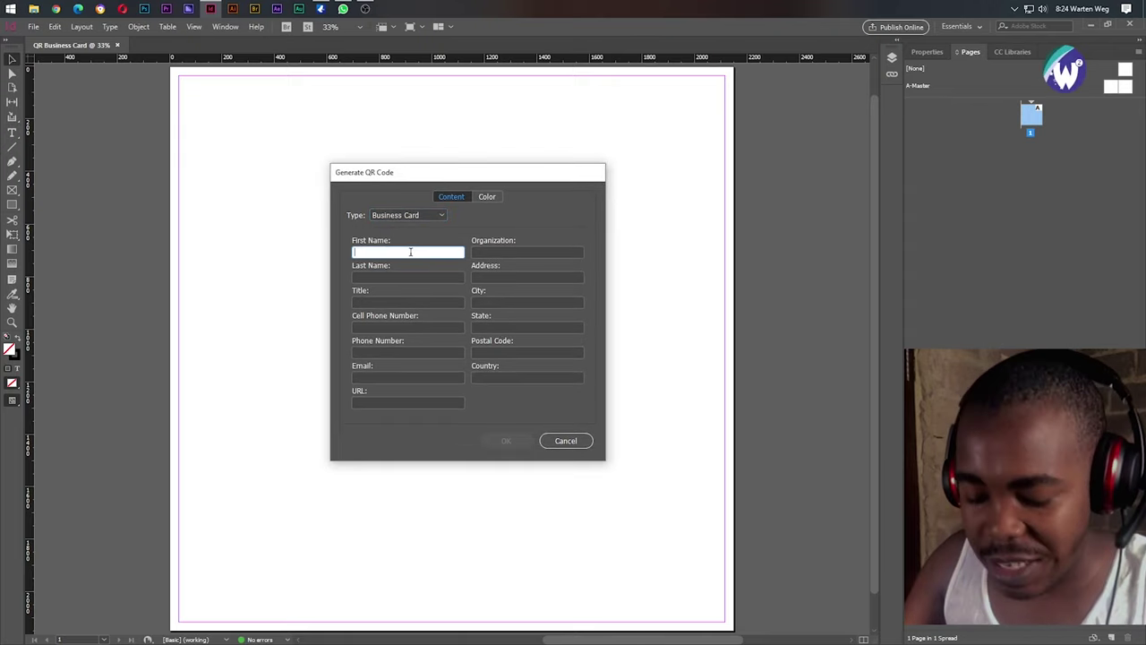
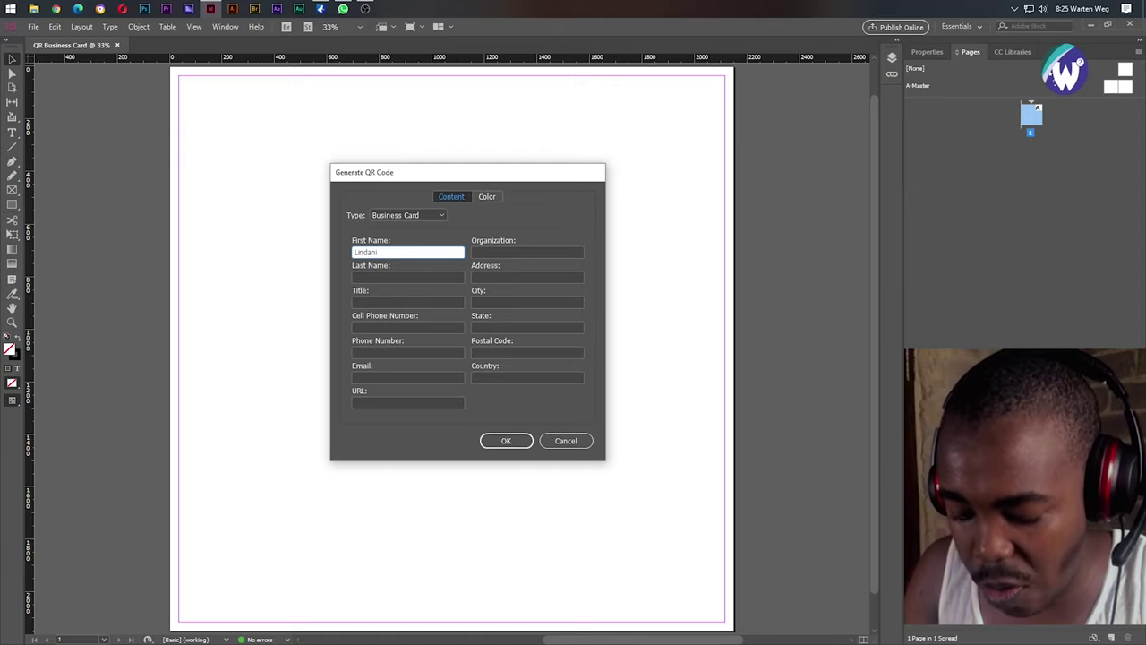
key(Tab)
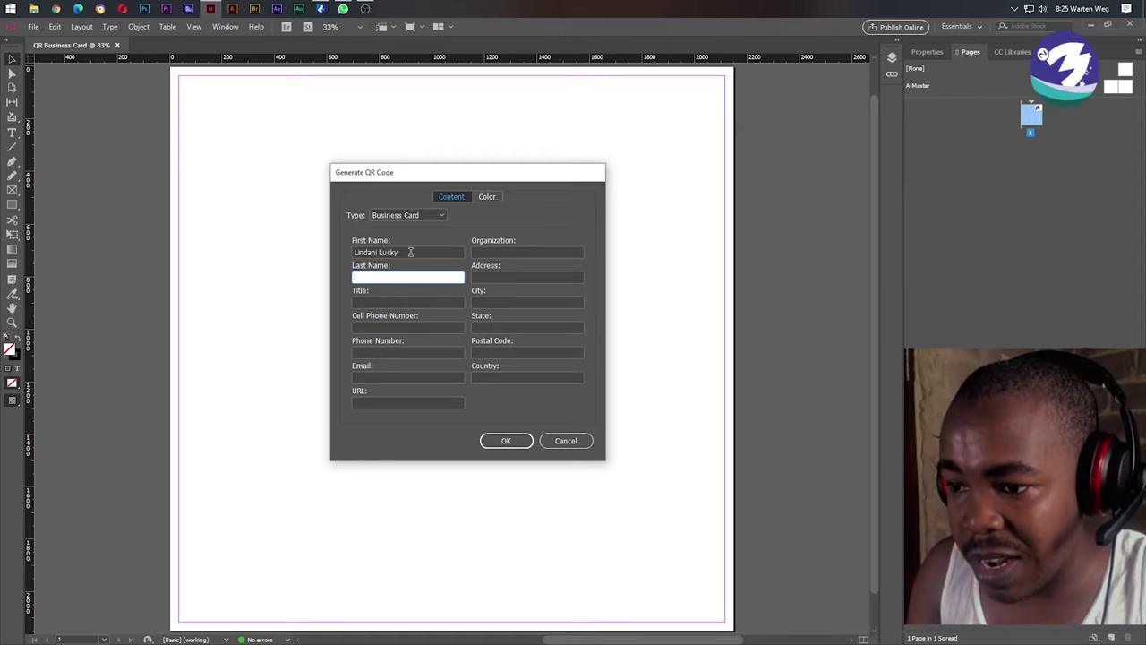
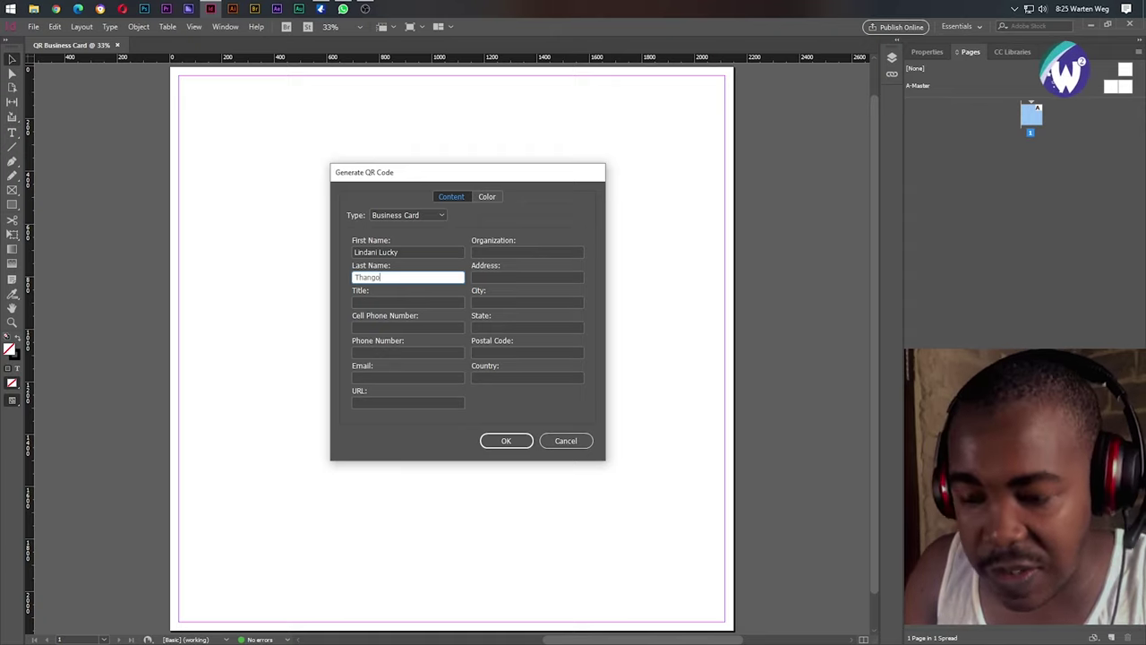
key(Tab)
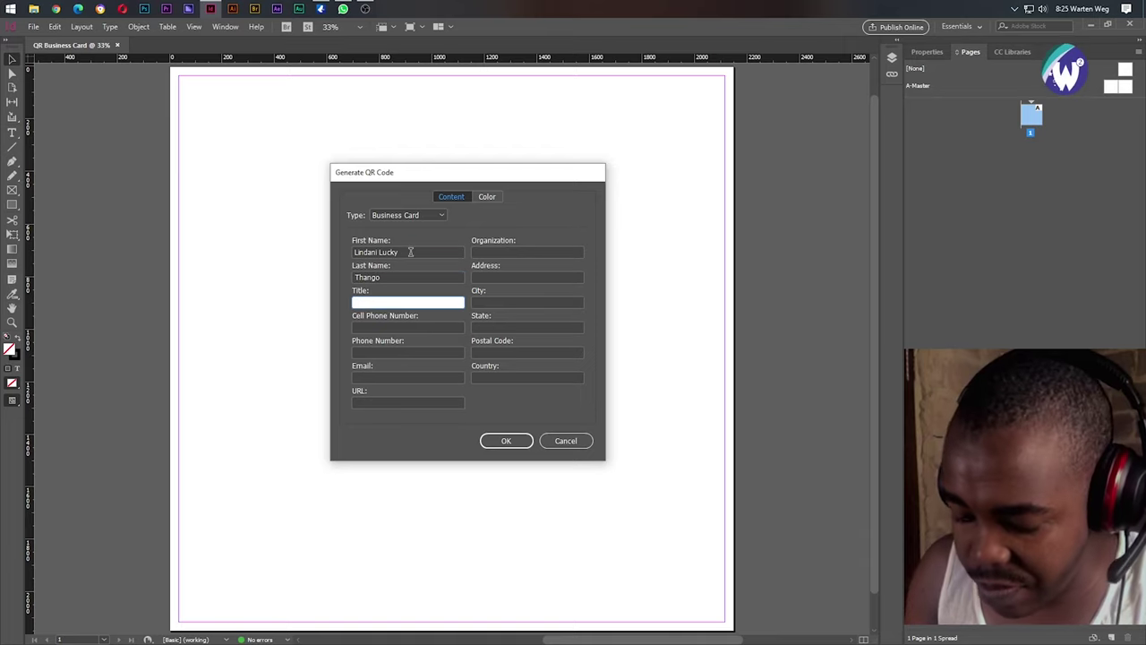
text(Fre)
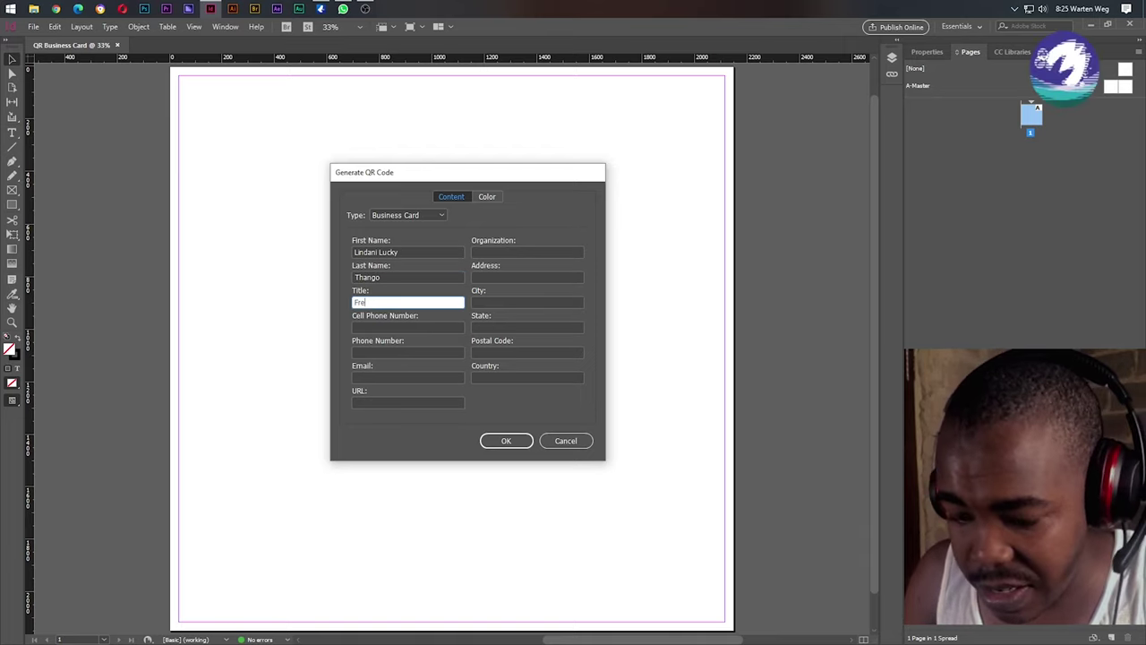
text(ela)
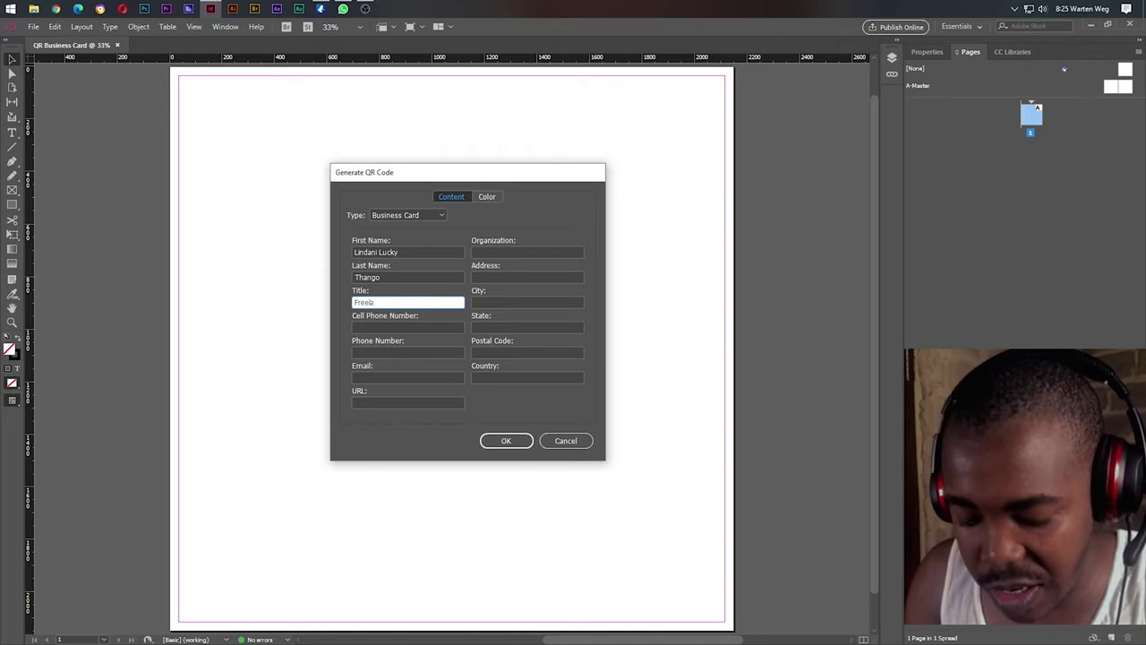
text(nnce Graphic )
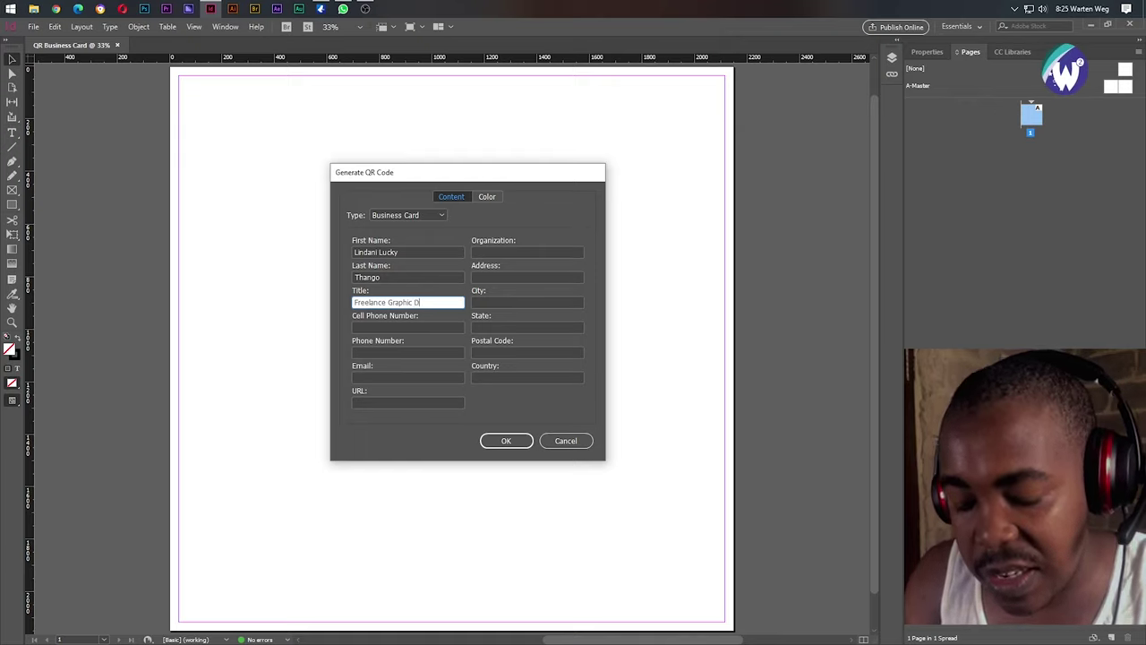
text(D)
key(BackSpace)
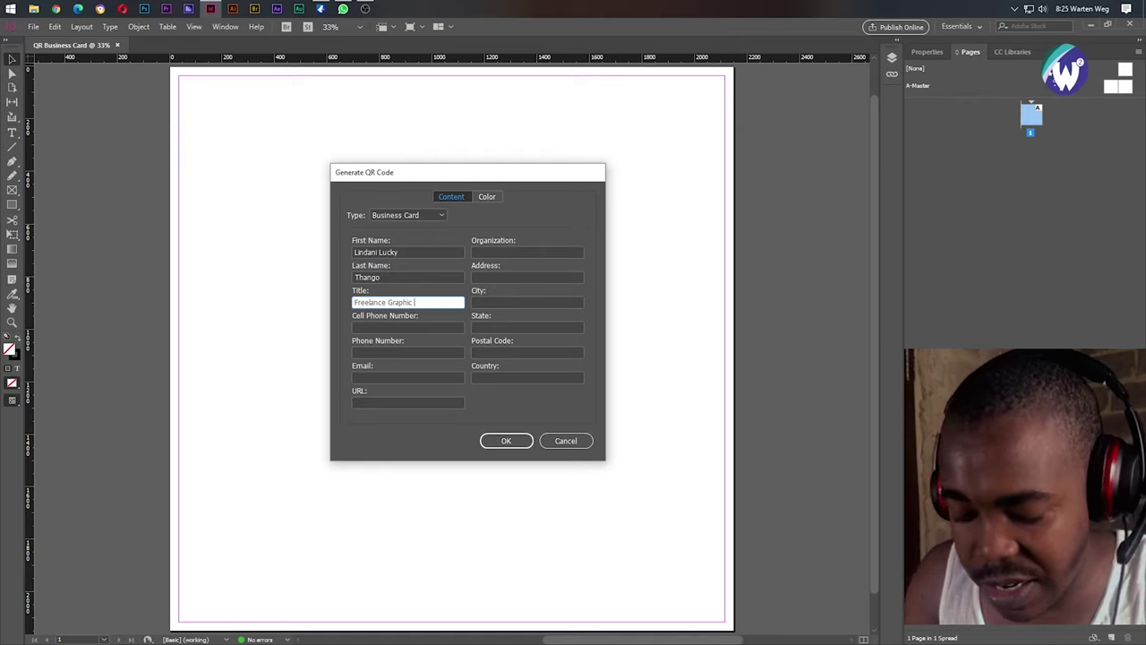
text(& We)
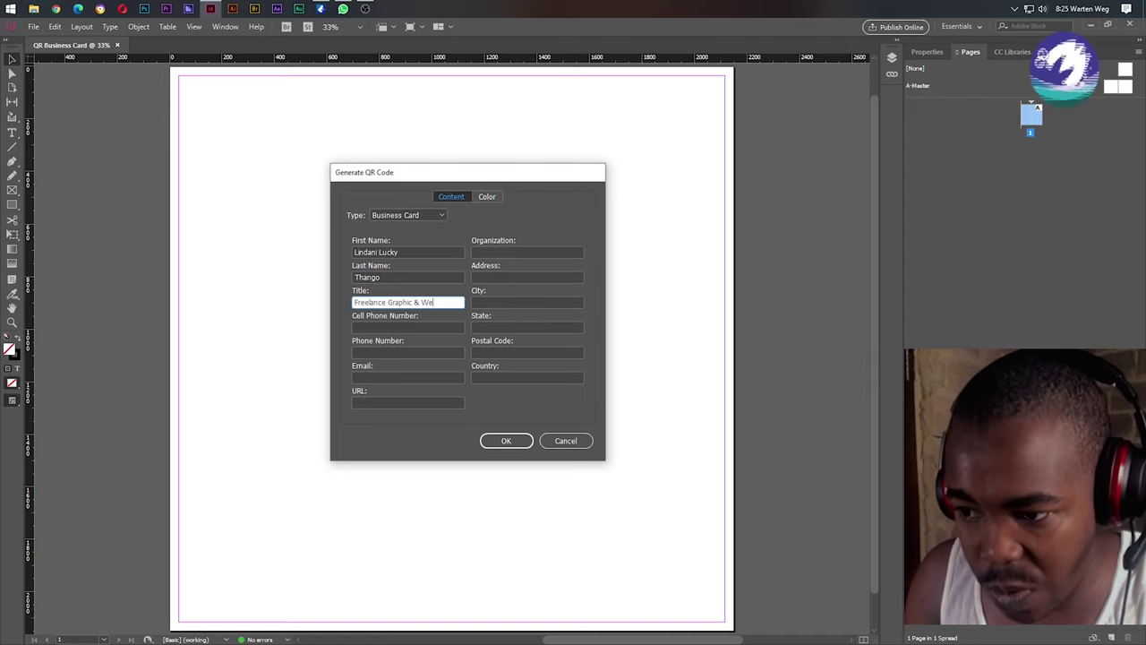
text(b D)
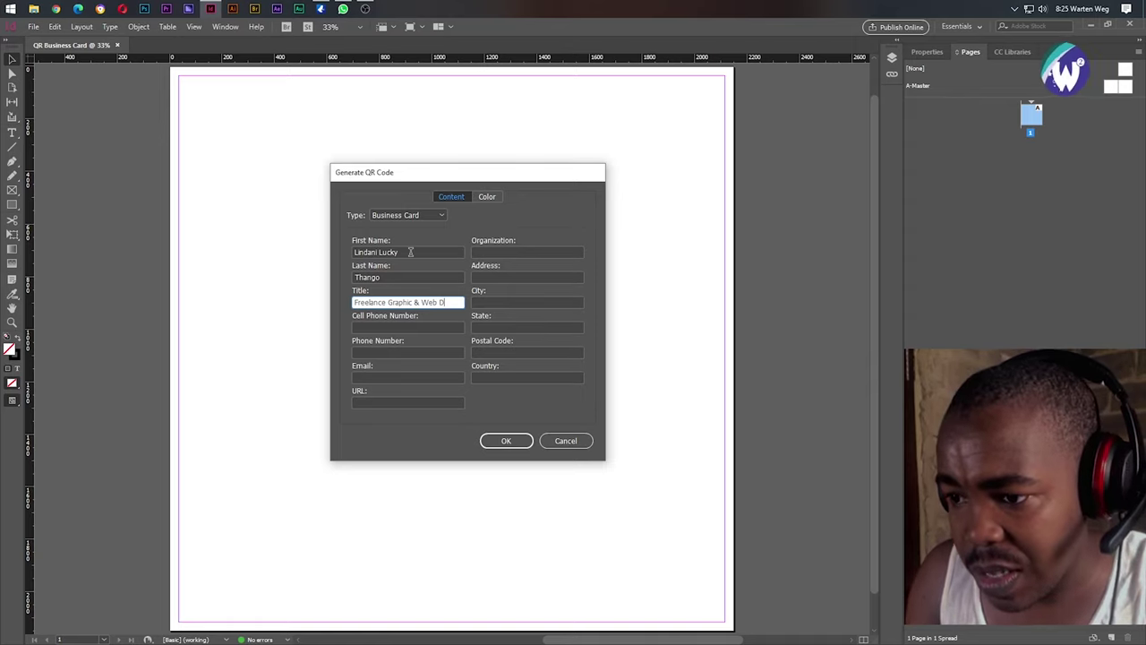
text(esign)
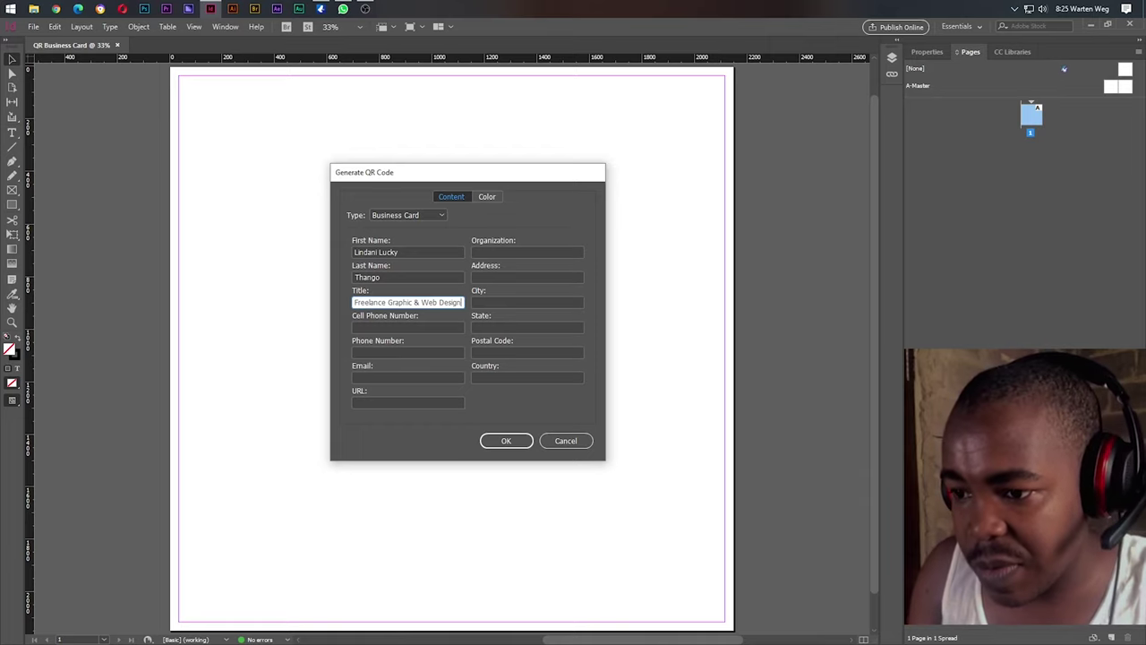
Fill in the cell phone number, phone number, e-mail and website, then generate the code.
key(Tab)
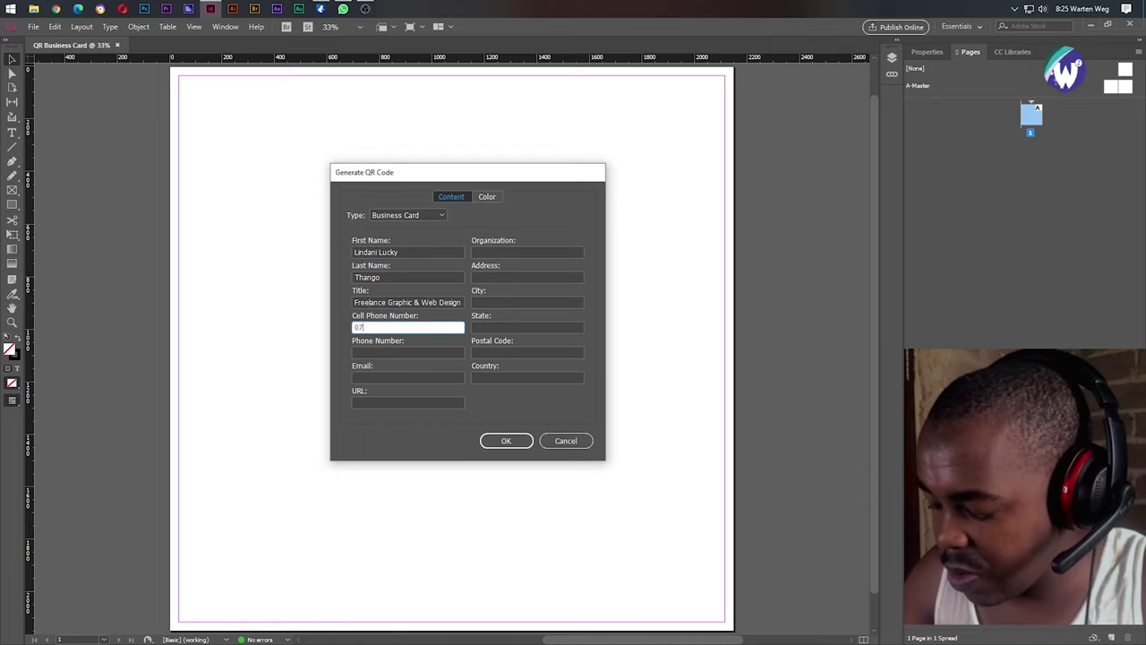
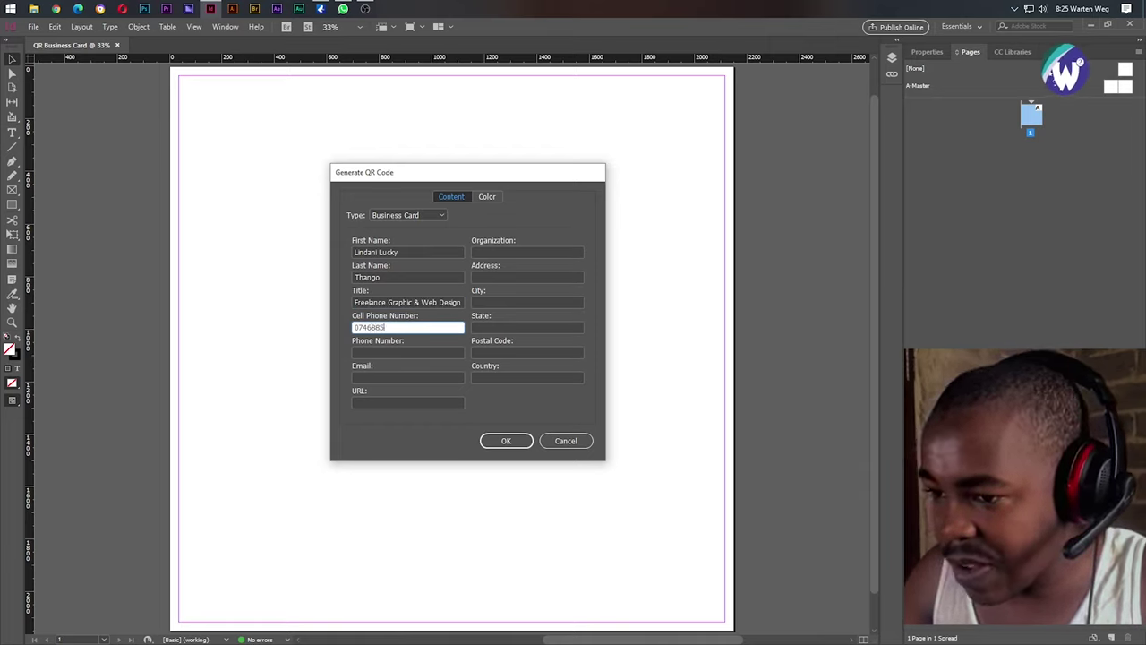
key(Tab)
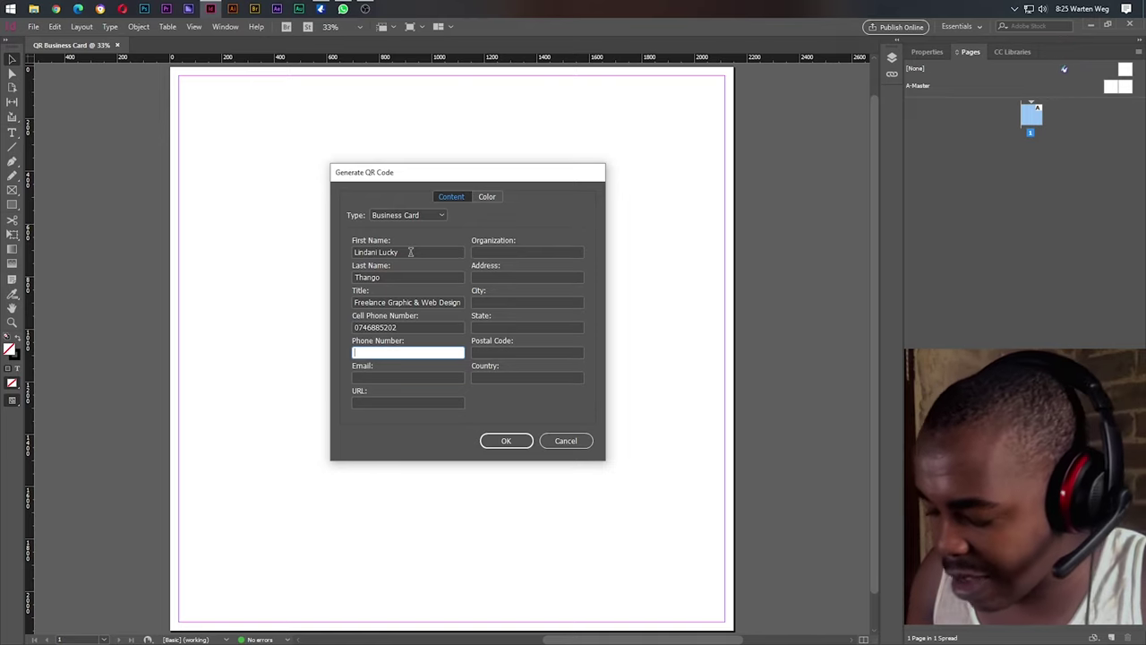
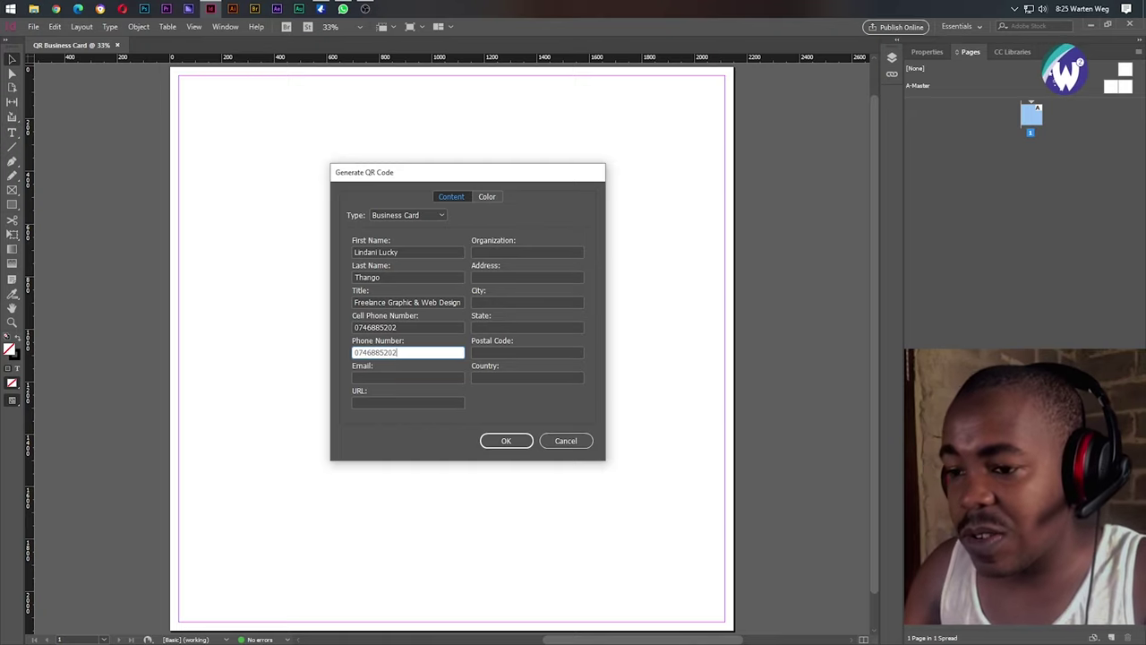
key(Tab)
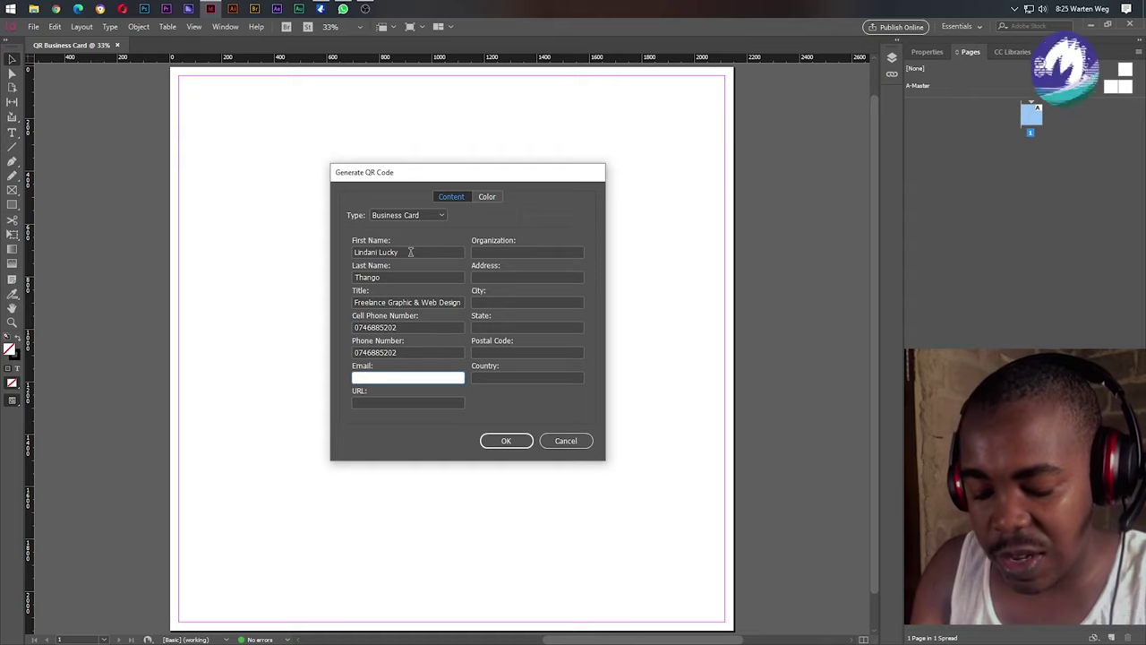
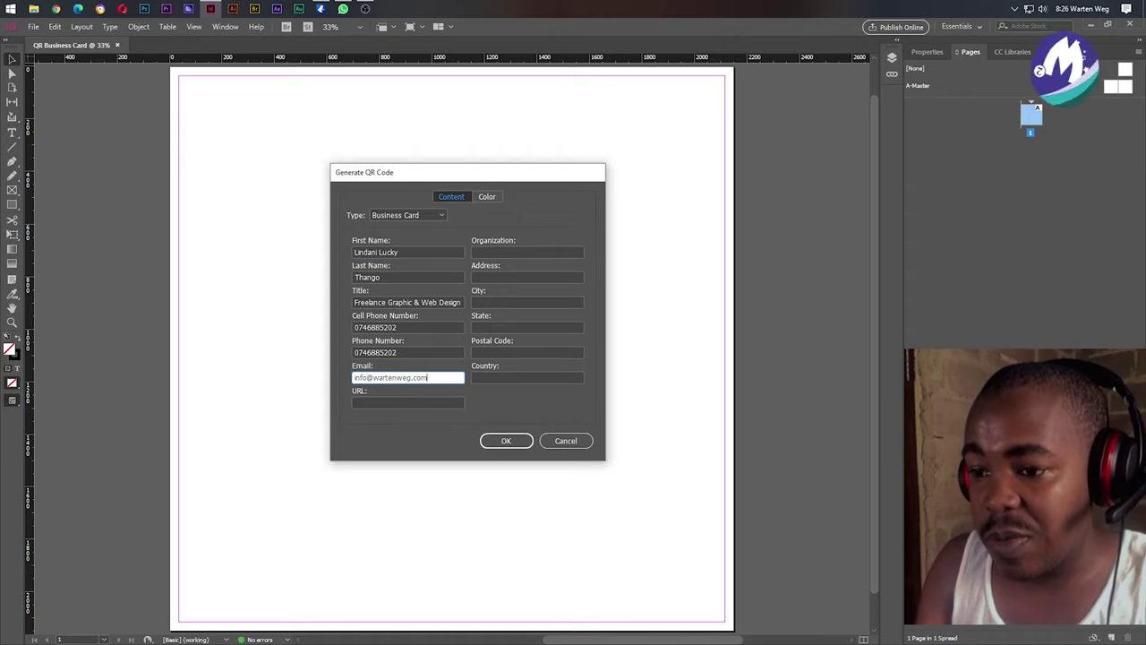
key(Tab)
text(www.)
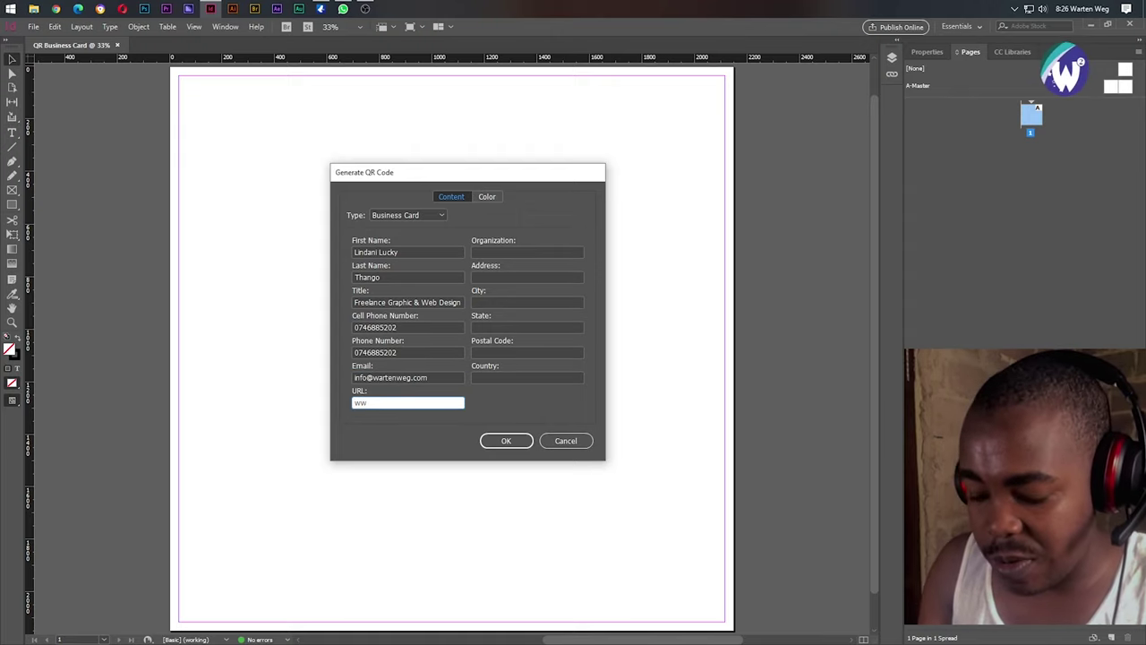
text(wart)
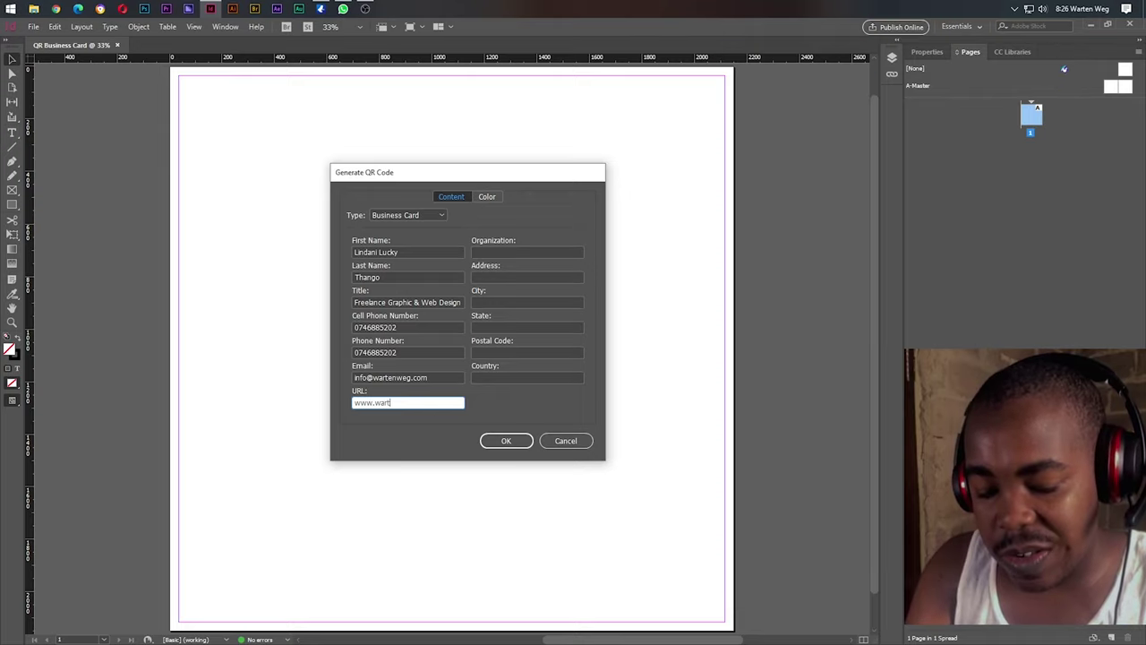
text(enweg)
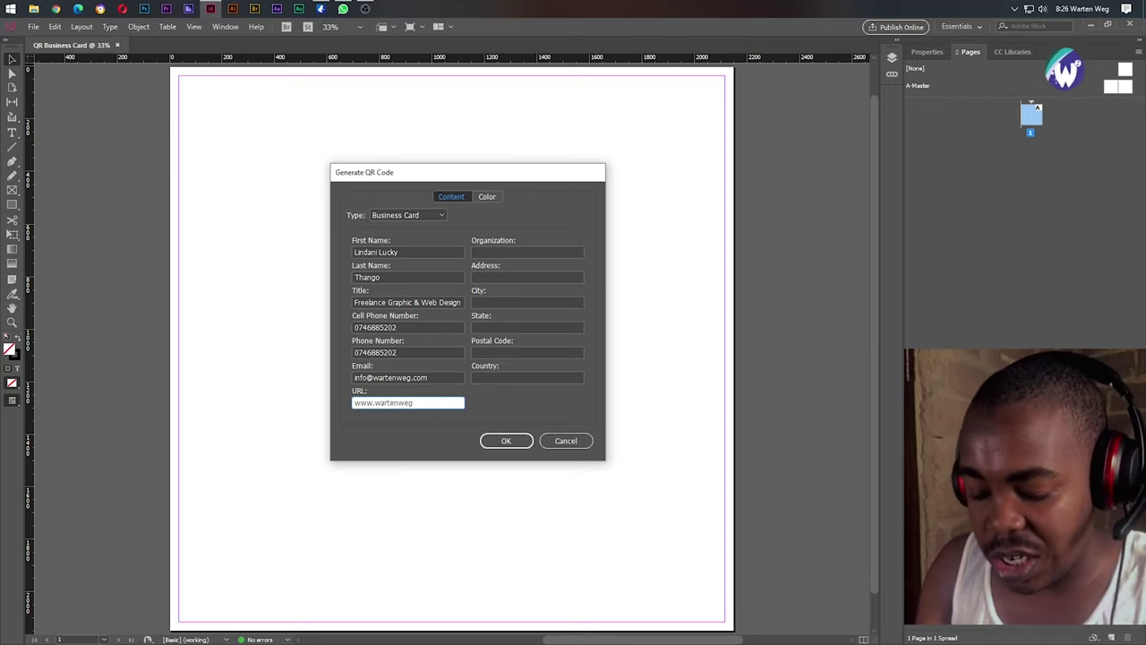
key(Return)
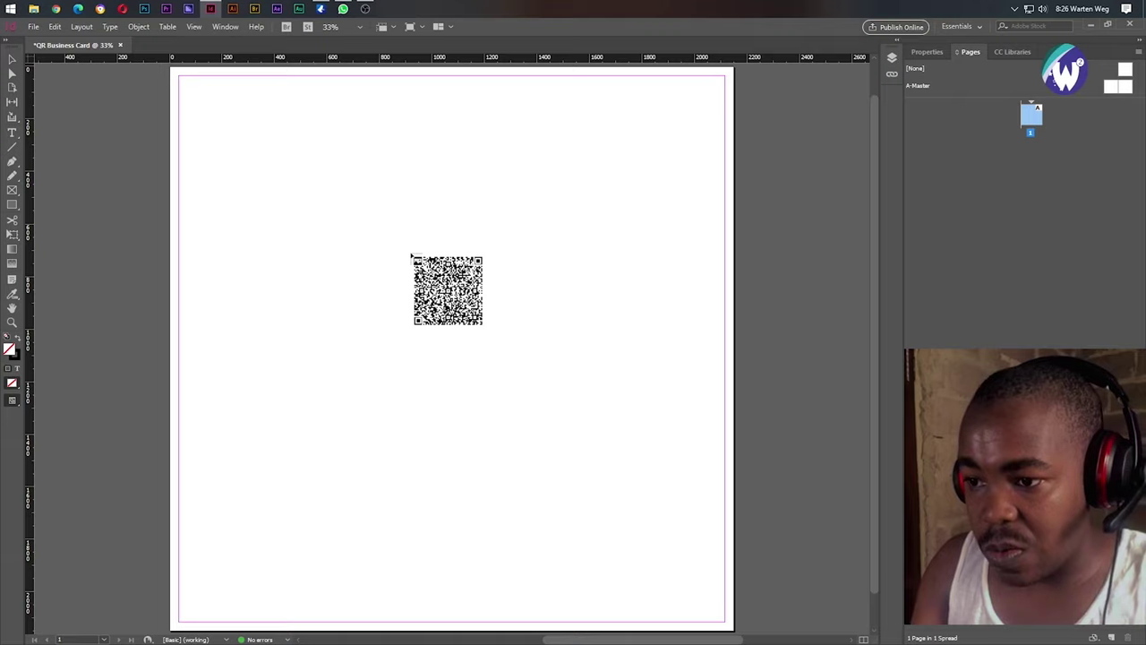
Discard the loaded QR code and reopen Generate QR Code with the saved details.
key(Escape)
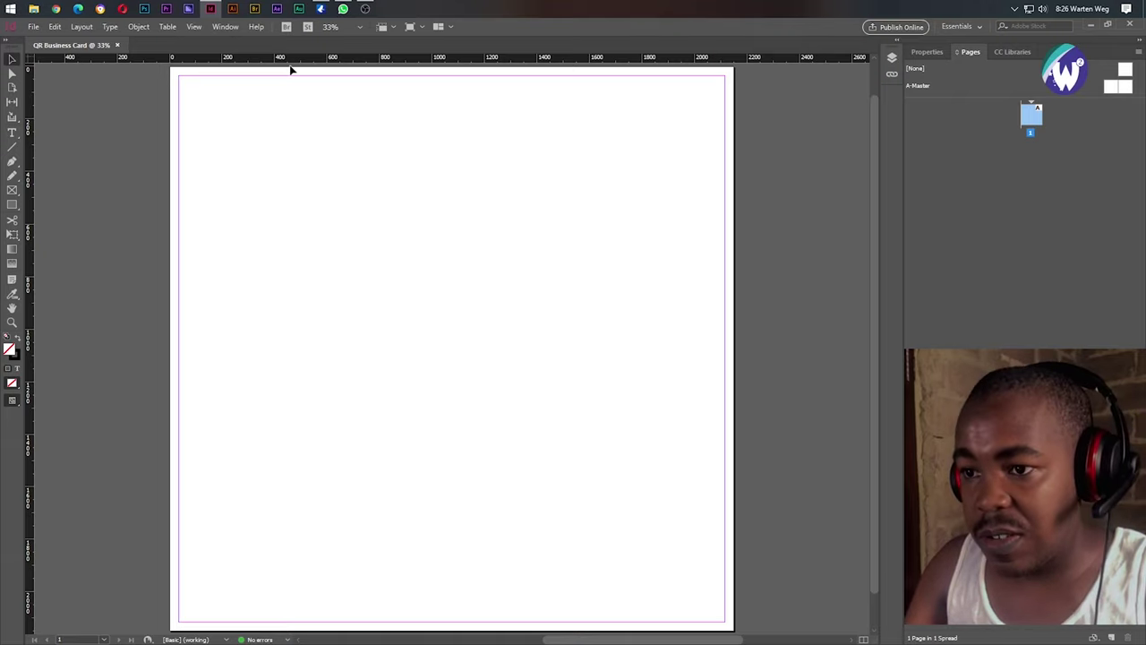
right_click(302, 217)
click(404, 445)
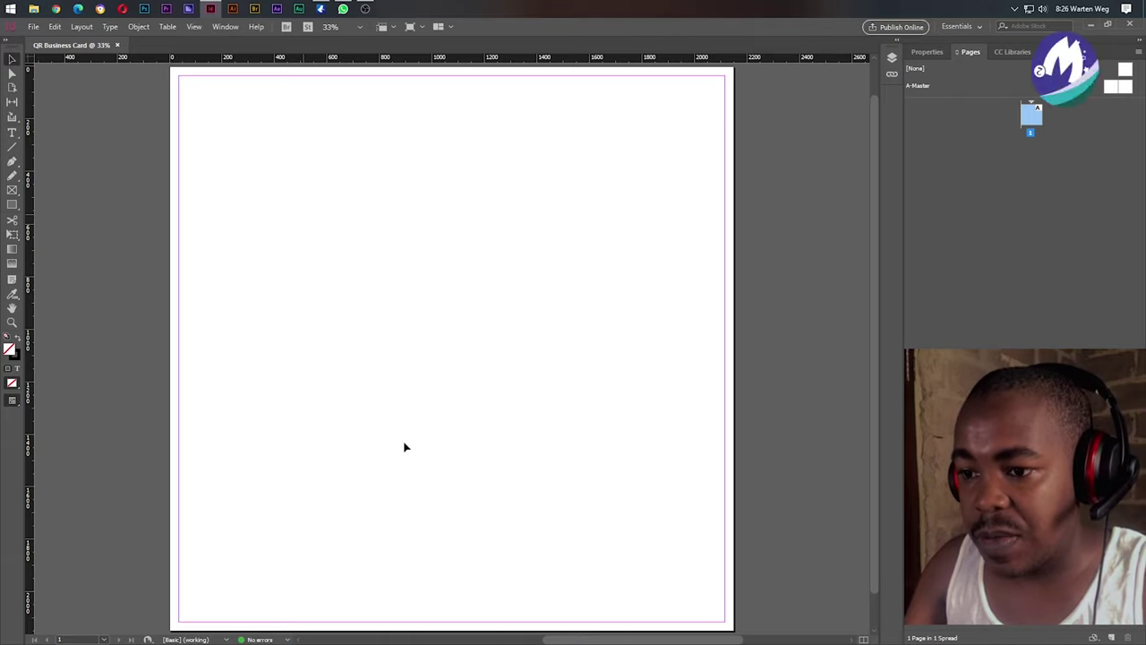
click(138, 26)
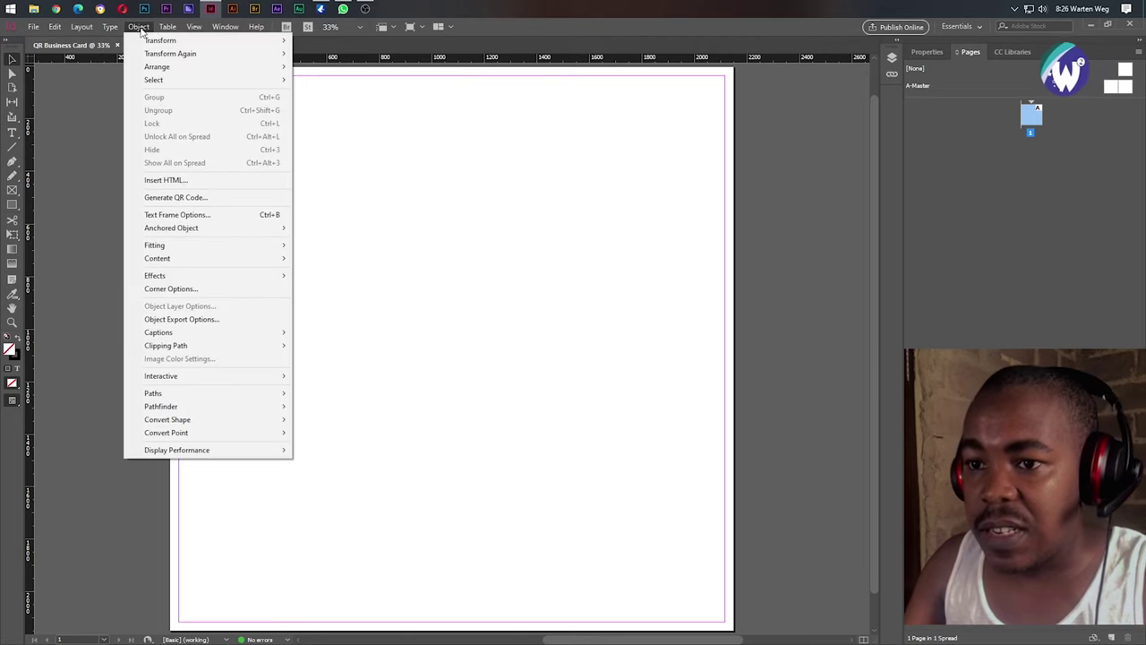
click(230, 197)
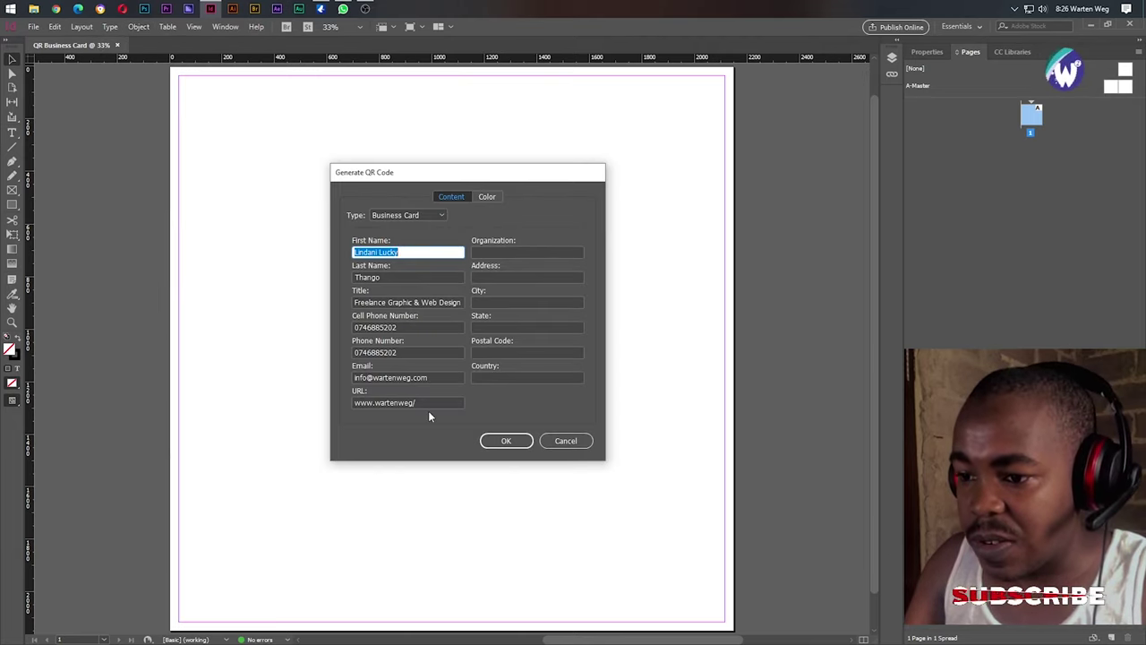
Add the organization name and the street address to the business card.
click(424, 403)
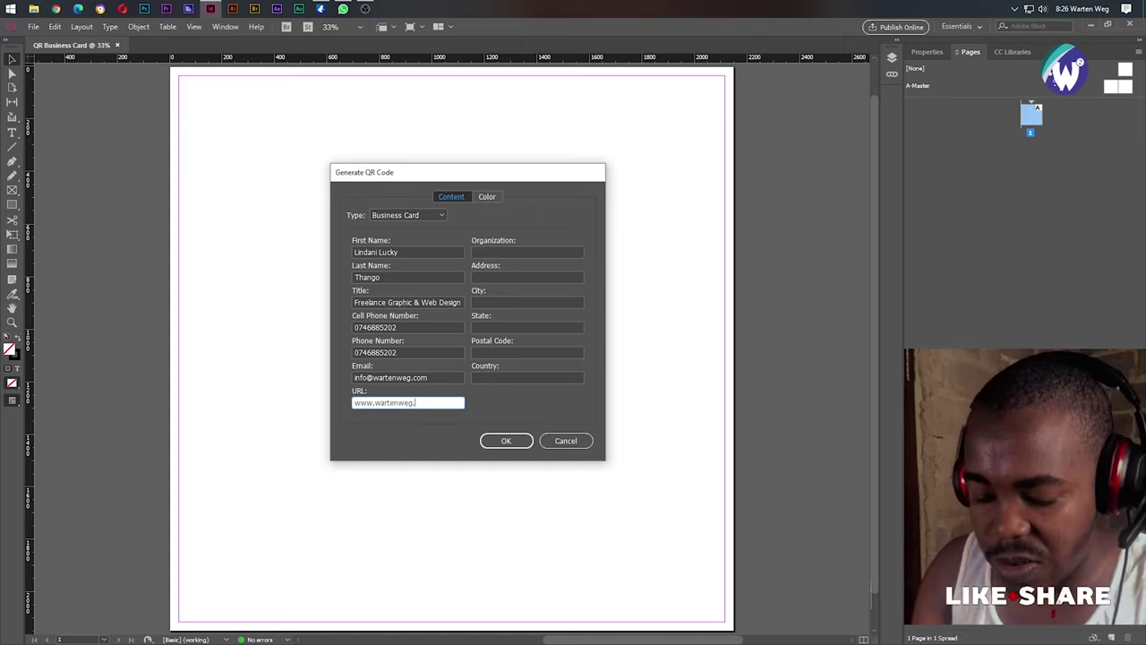
key(Tab)
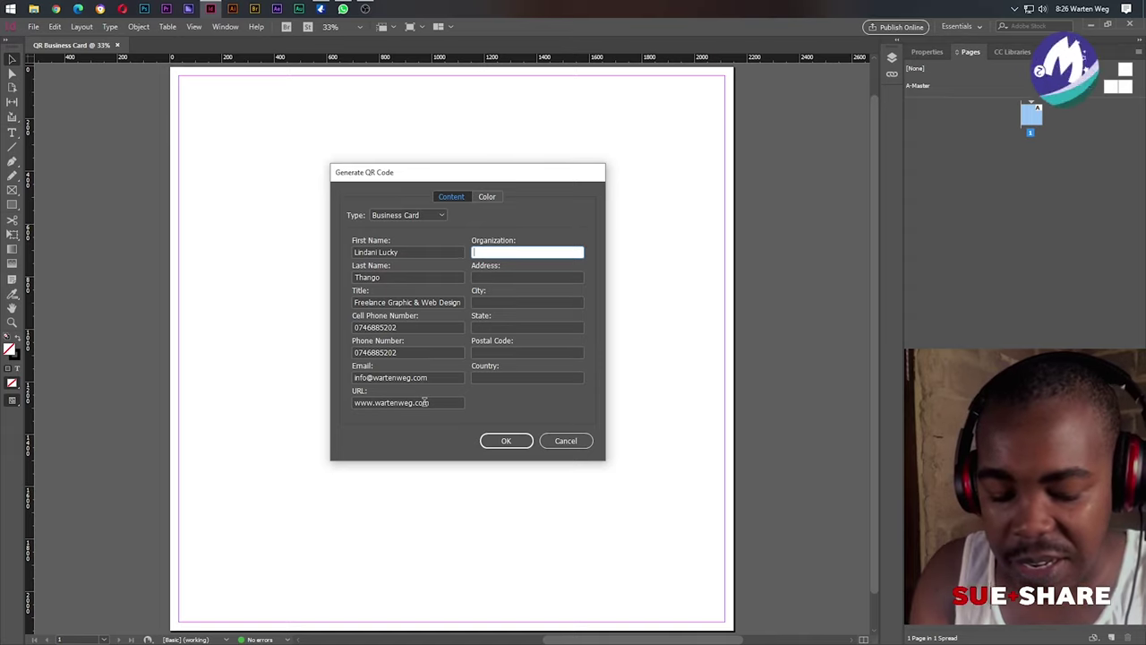
text(Warte)
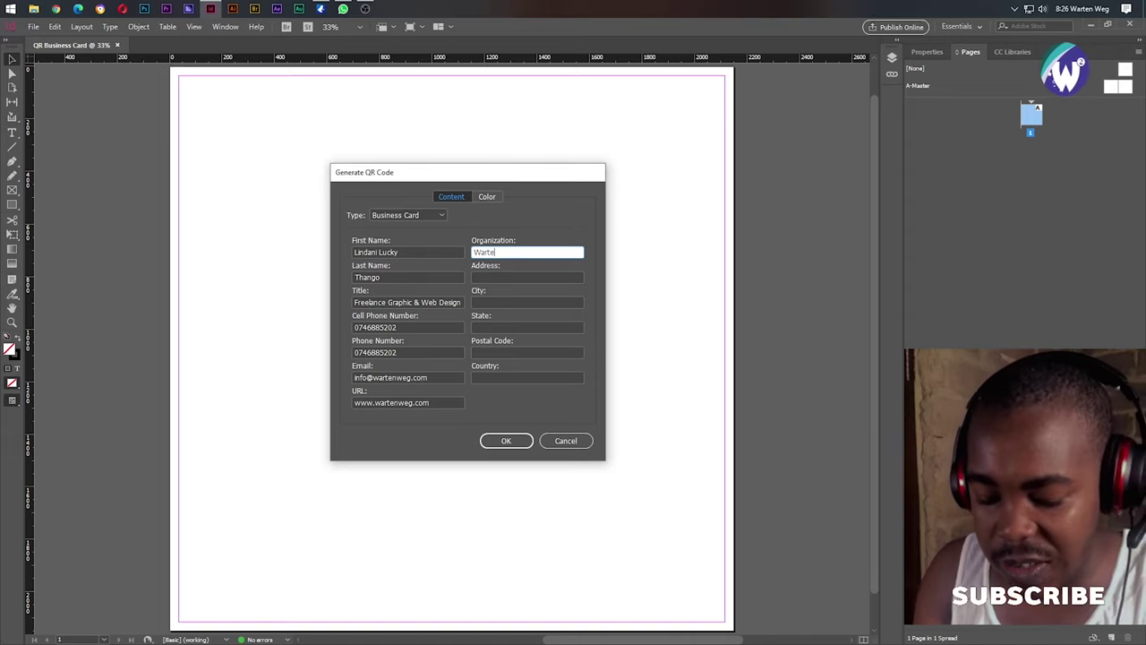
text(n Weg)
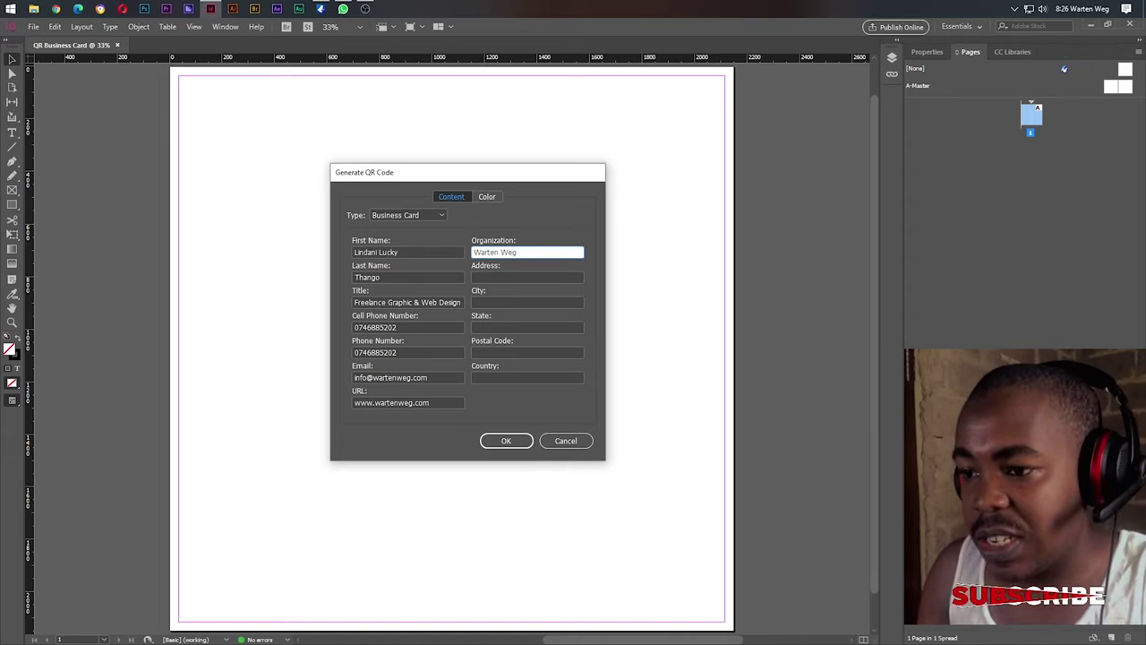
key(Tab)
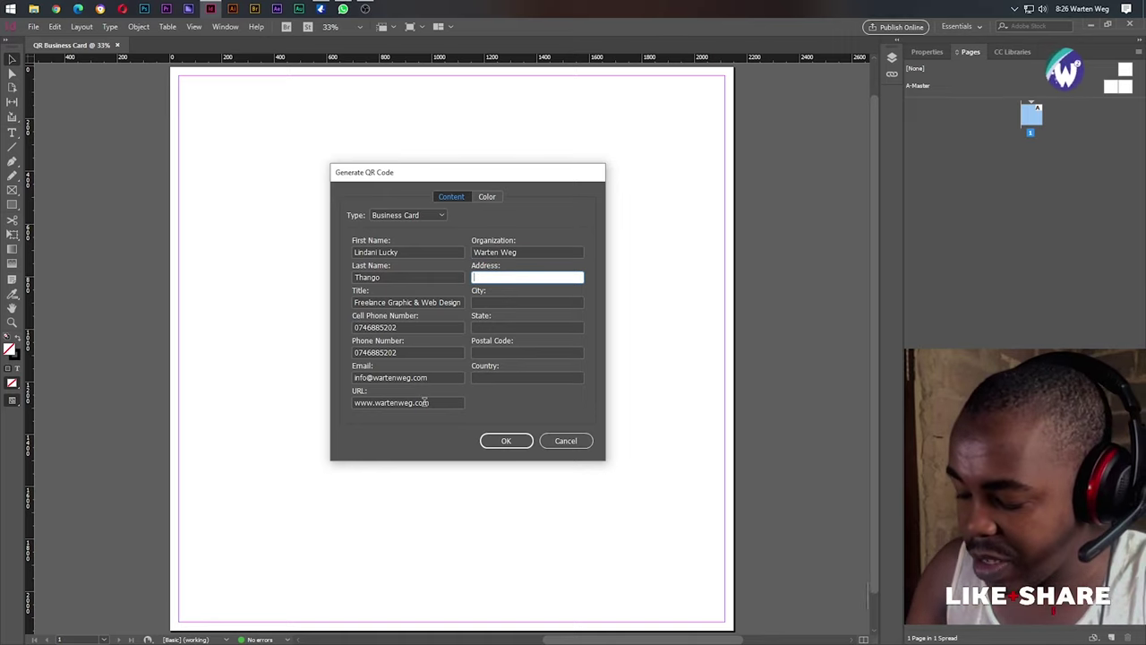
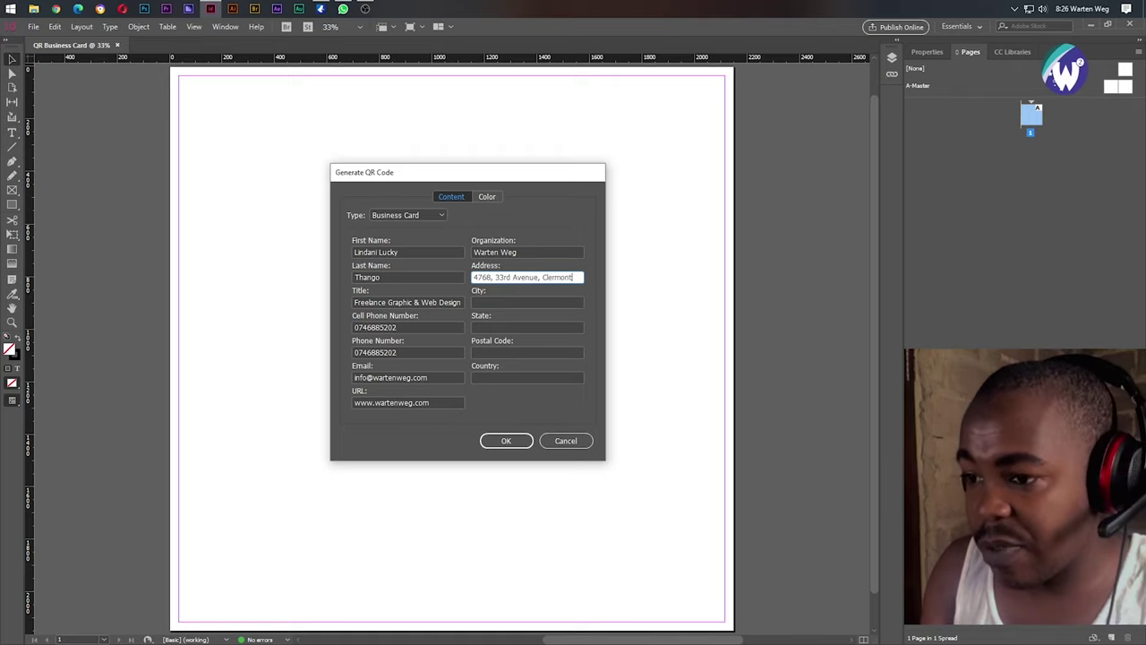
Fill in the city, state, postal code and country fields.
key(Tab)
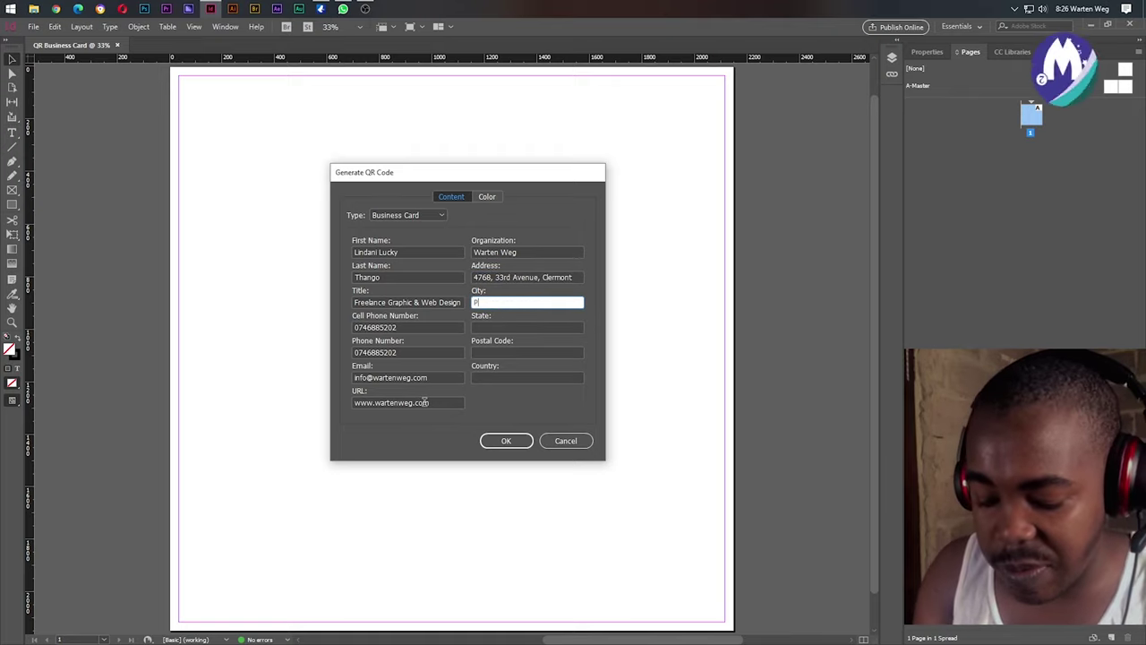
text(Pinetown)
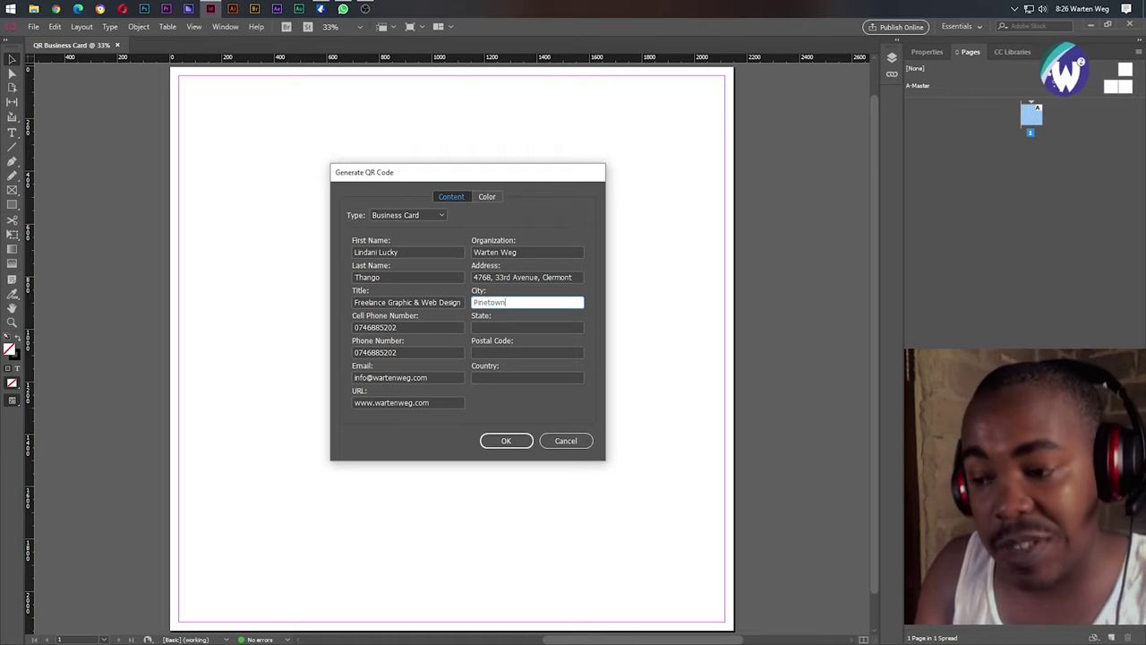
key(Tab)
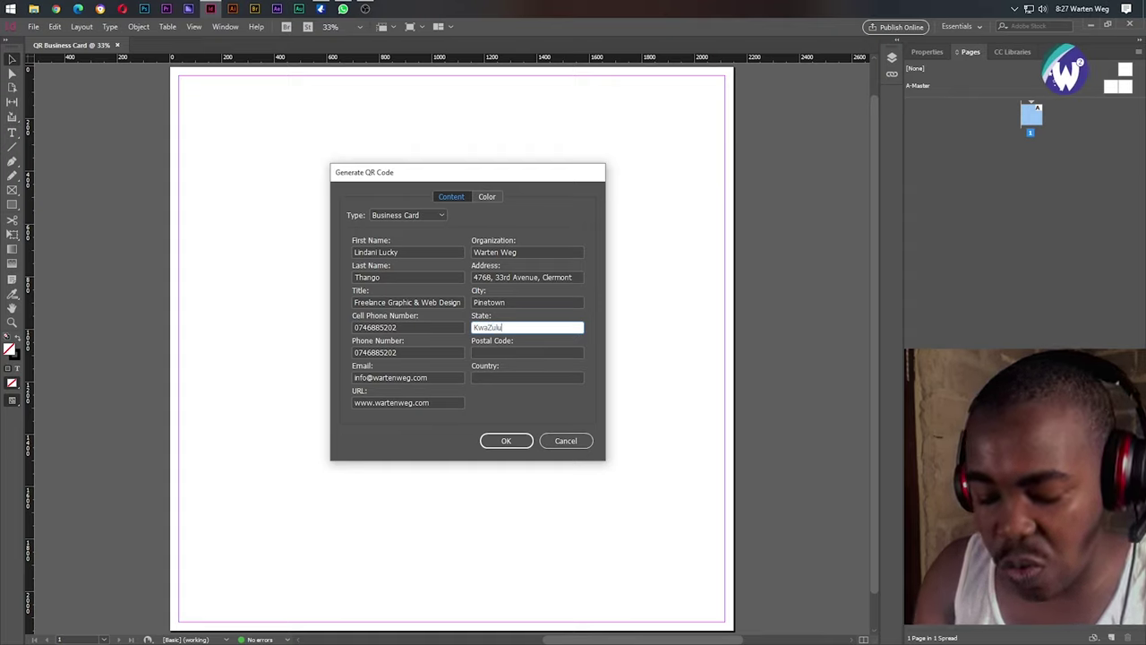
text(Natal)
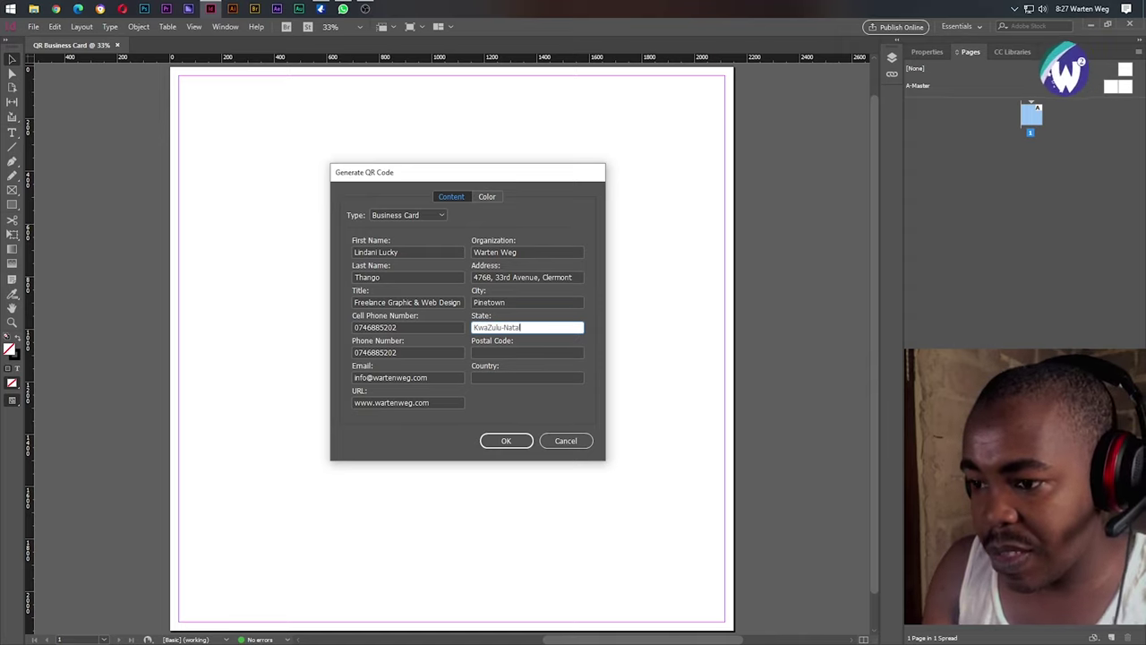
key(Tab)
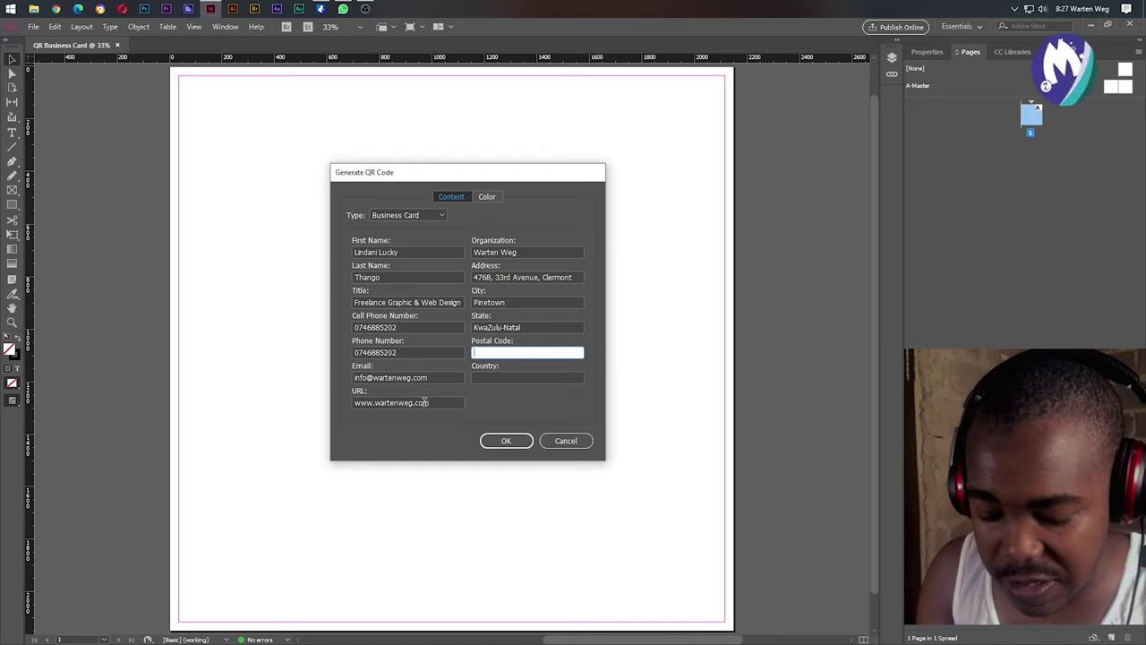
text(3610)
key(Tab)
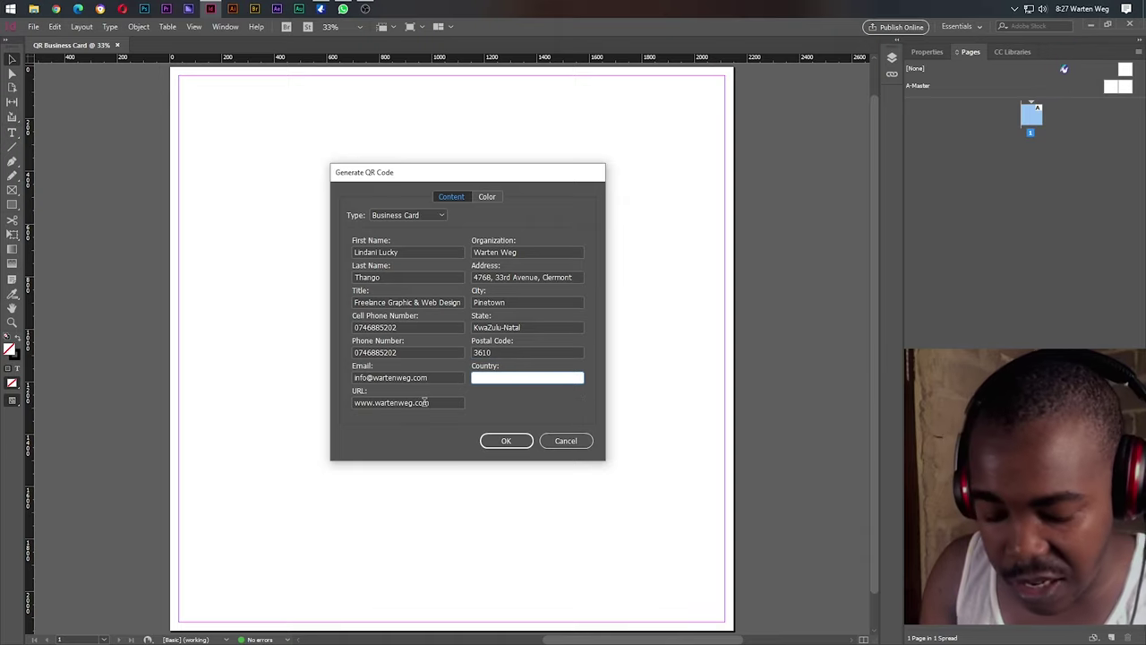
text(South A)
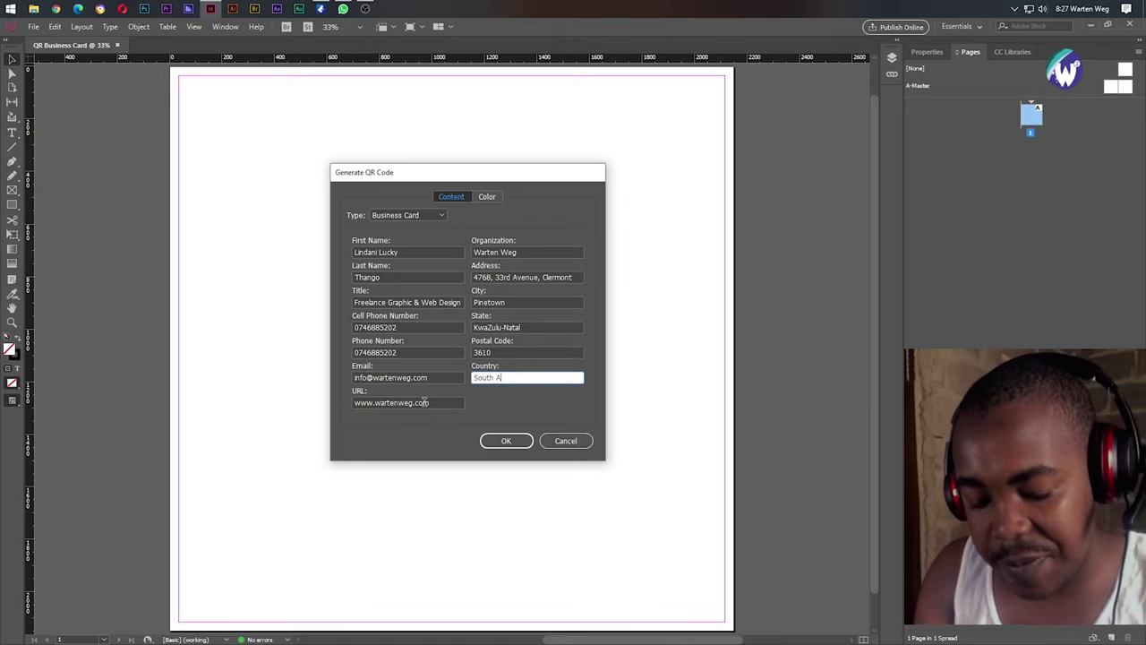
text(frica)
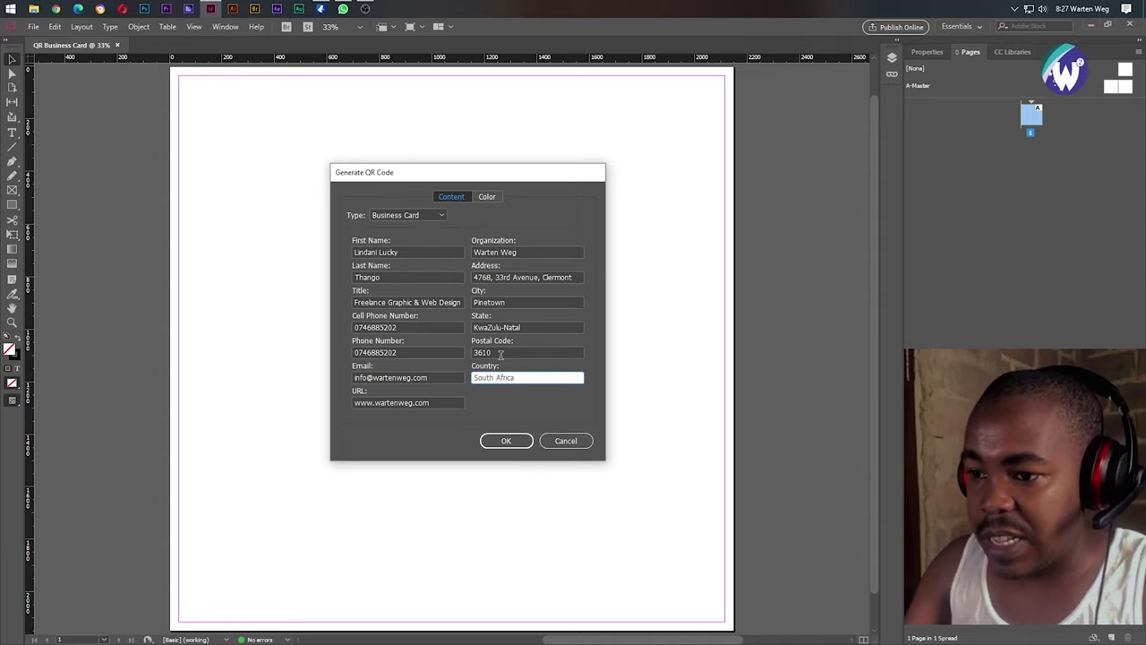
click(445, 326)
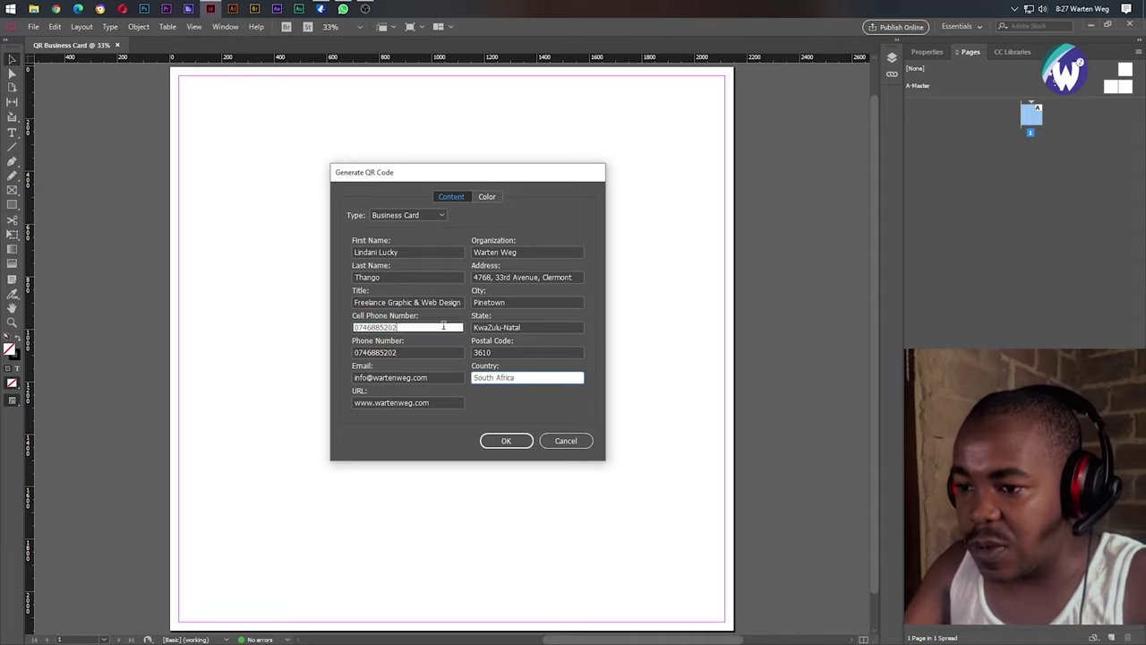
Generate the QR code and place it as a large square across the page.
click(506, 440)
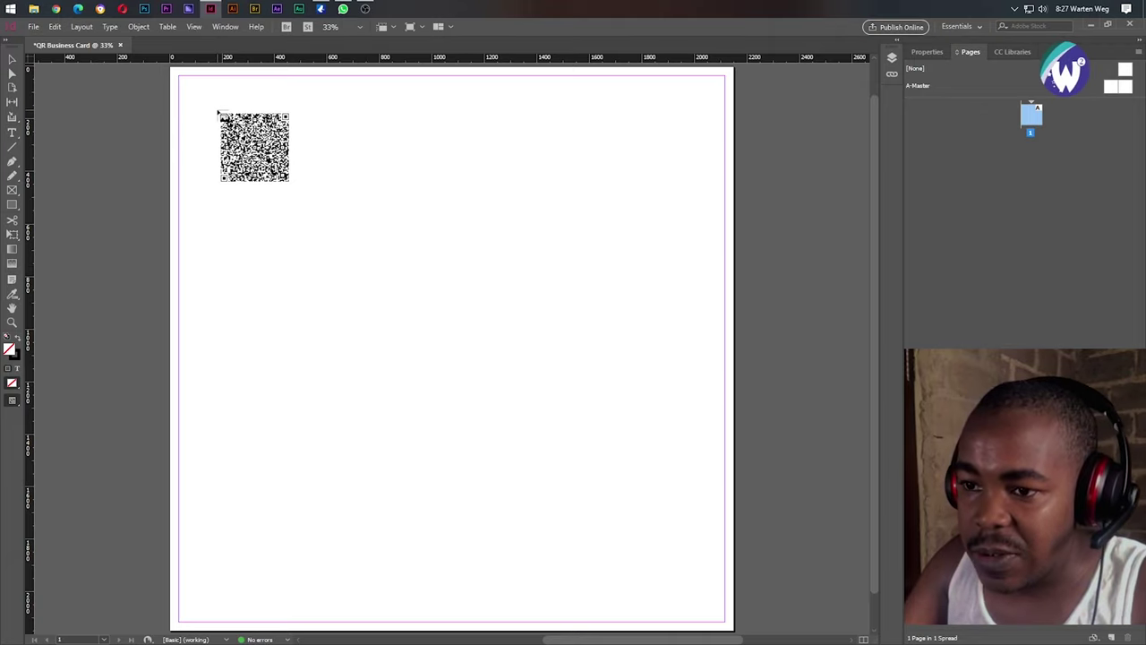
drag(220, 113, 669, 418)
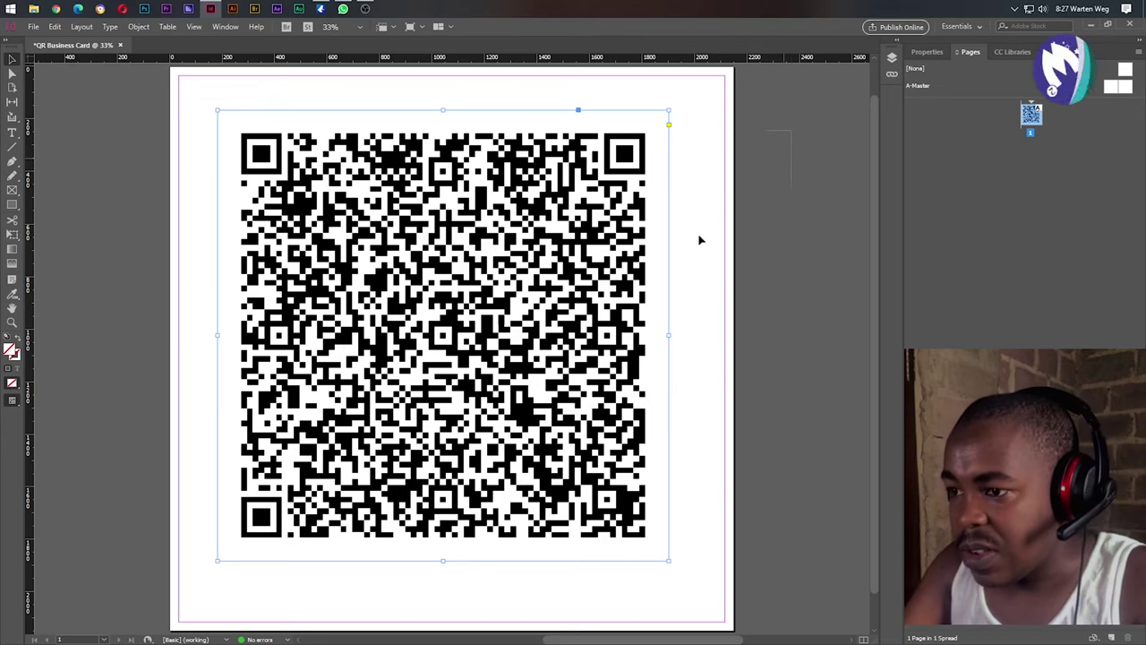
scroll(701, 238, left, 5)
scroll(620, 395, right, 7)
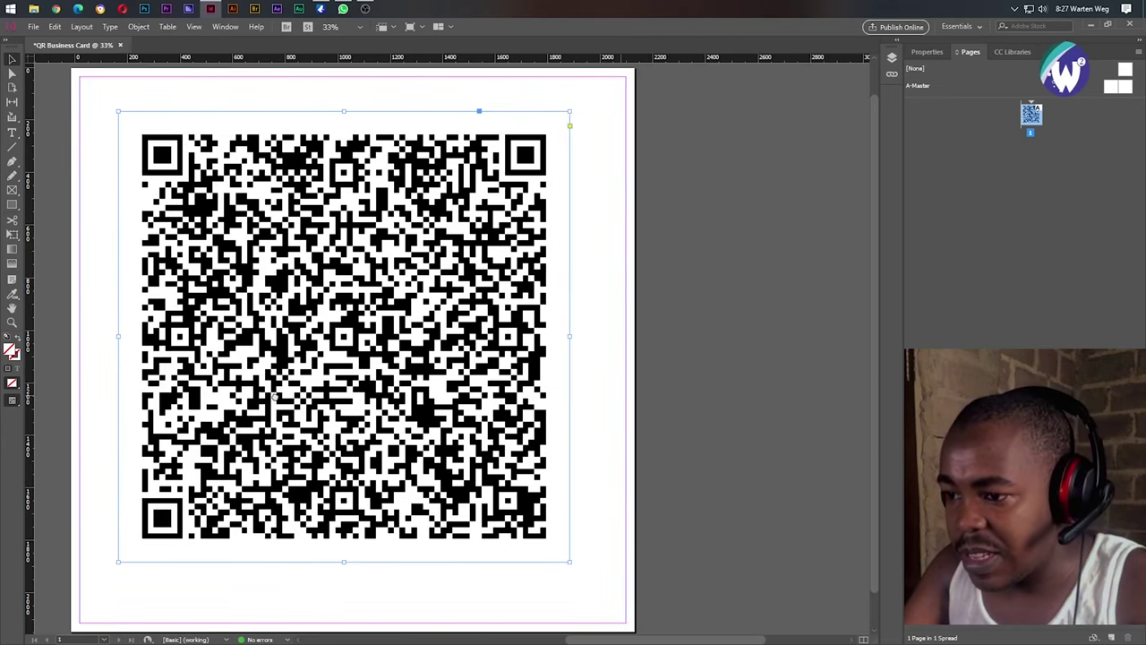
scroll(359, 374, left, 2)
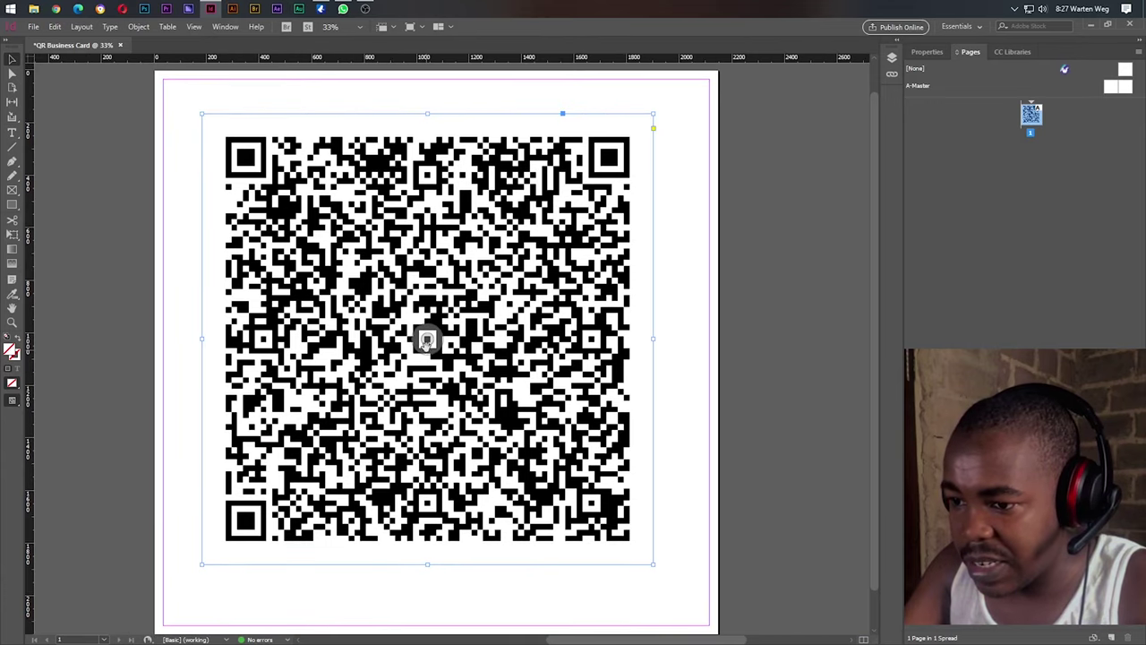
drag(427, 339, 436, 339)
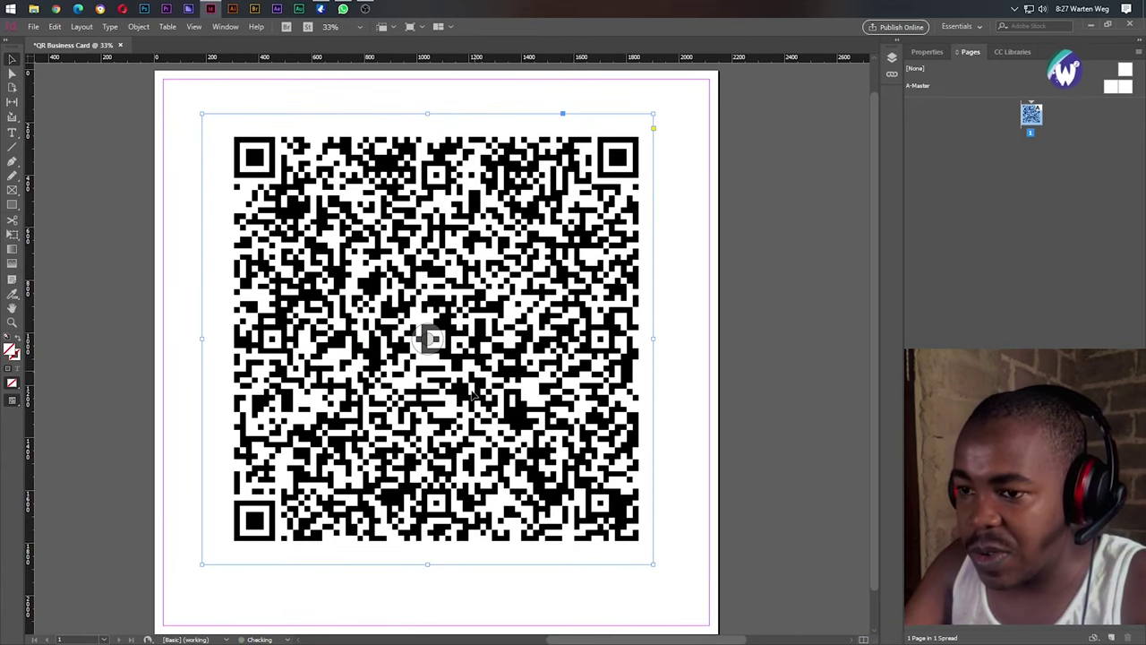
drag(452, 428, 445, 409)
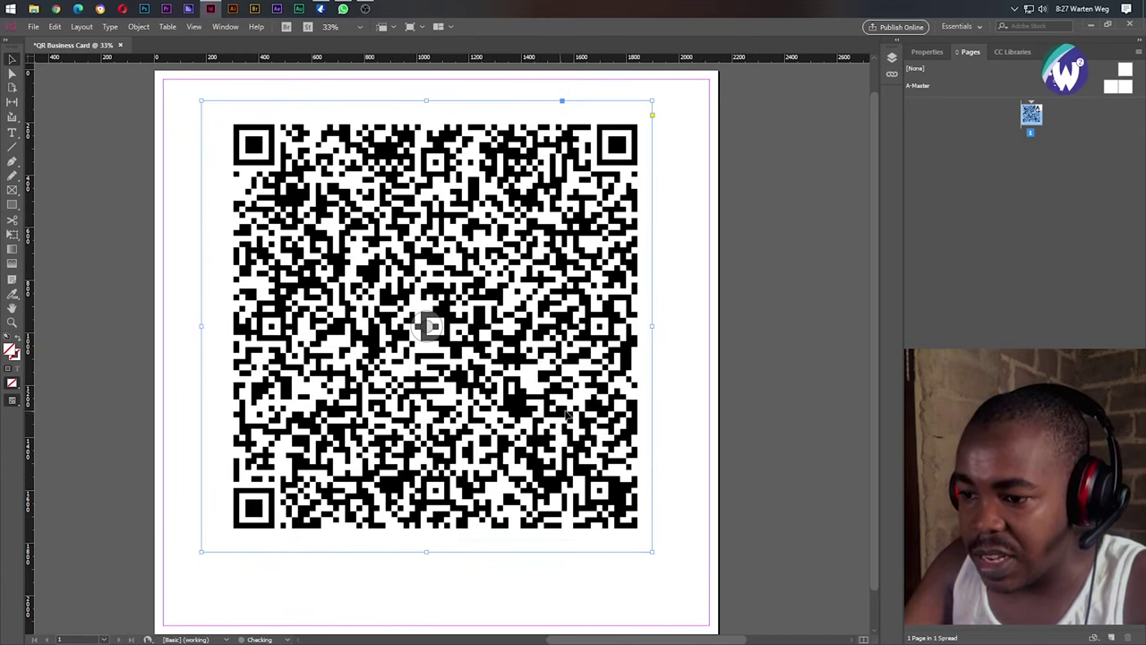
click(667, 385)
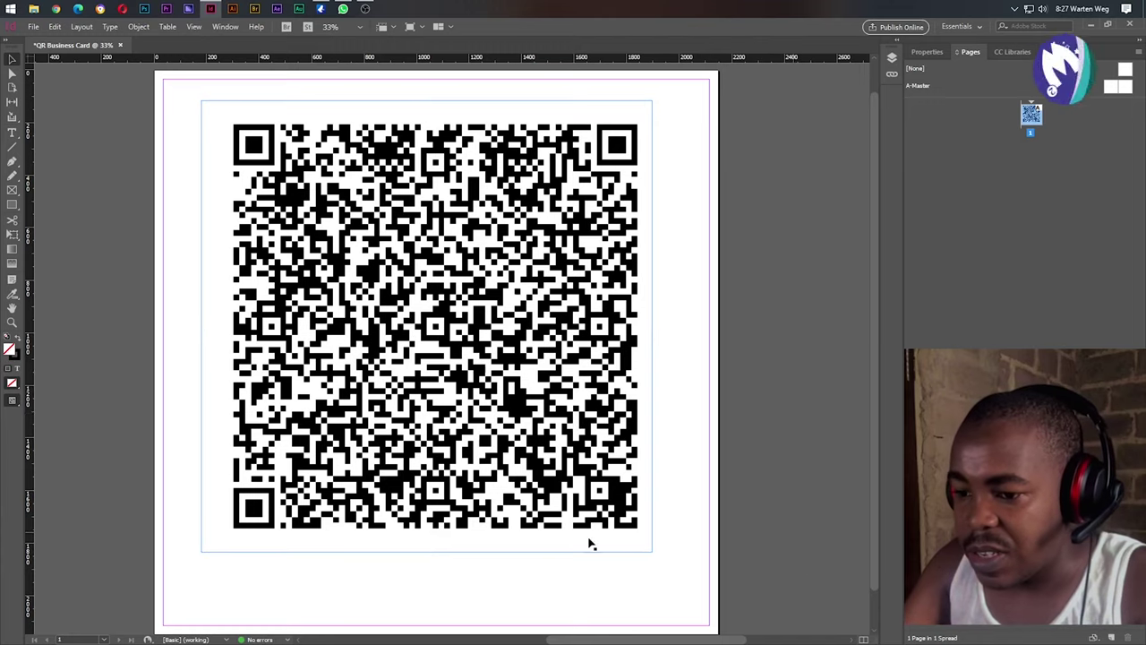
click(12, 133)
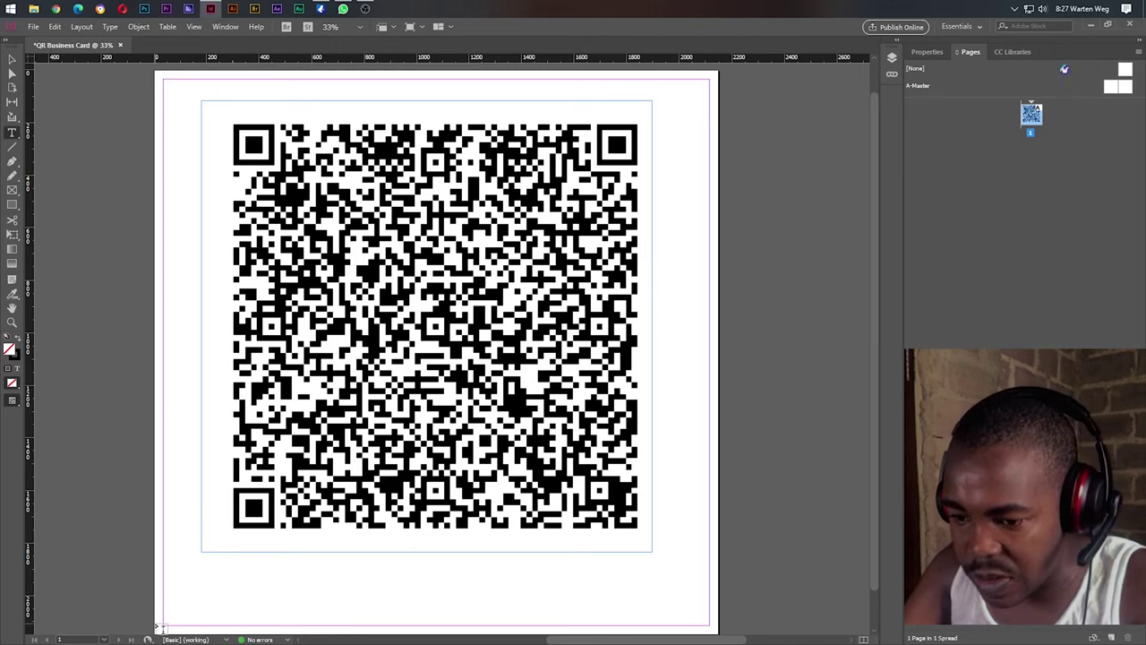
Draw a text frame along the page bottom and set the caption to 72 pt.
mouse_move(158, 627)
mouse_down()
mouse_move(222, 609)
mouse_move(576, 609)
mouse_move(719, 566)
mouse_up()
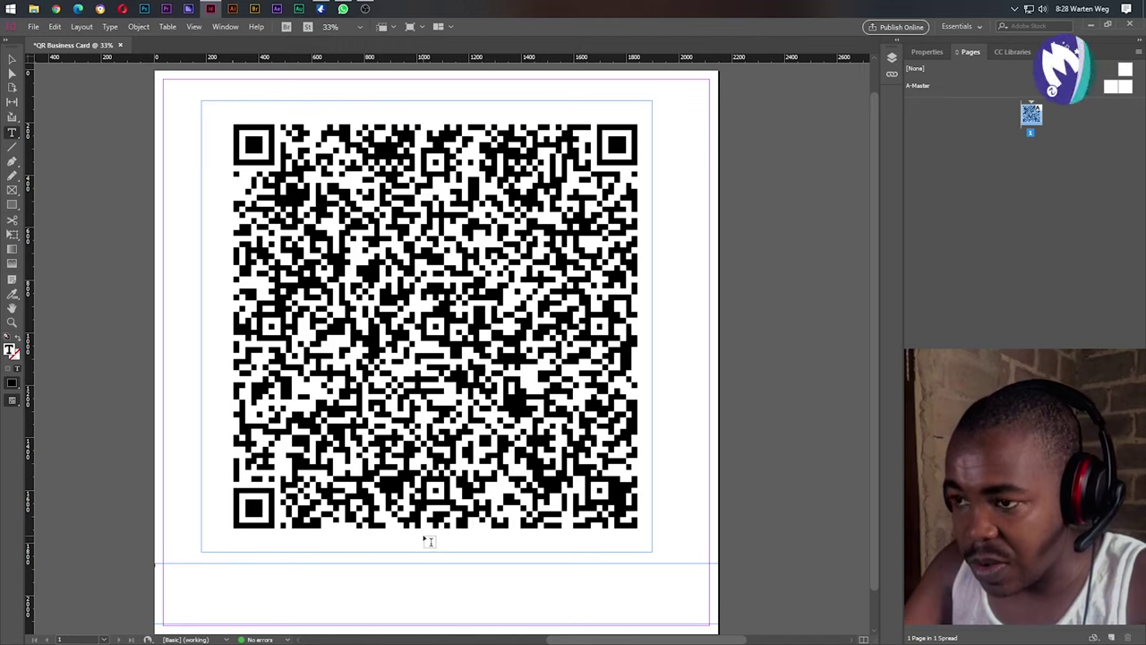
mouse_move(427, 542)
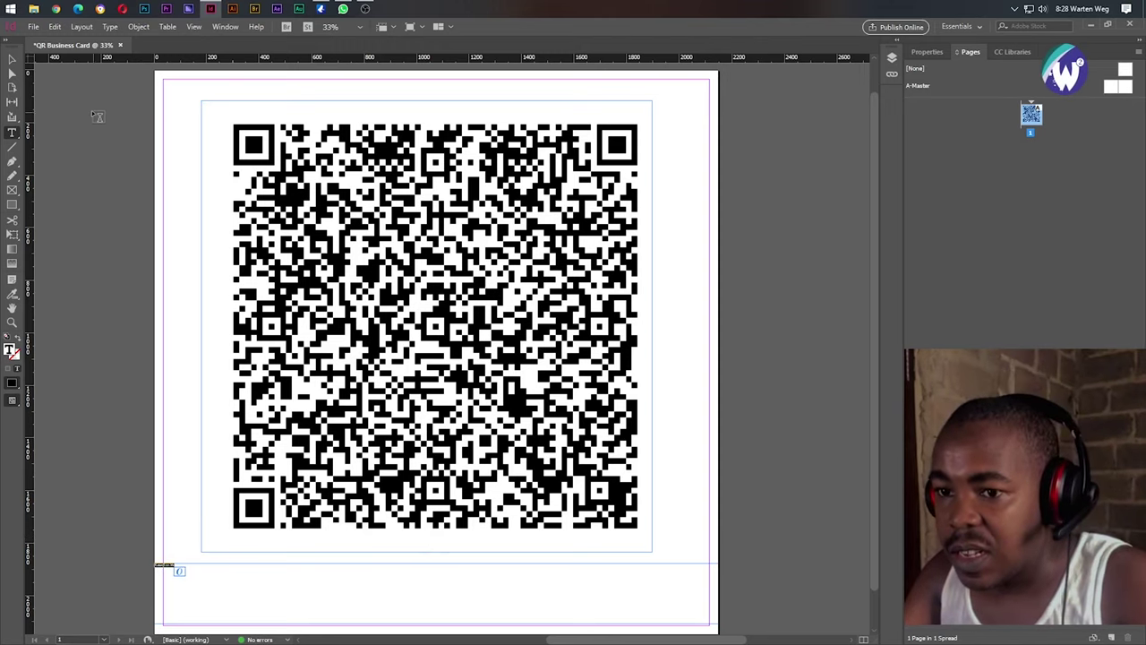
click(927, 51)
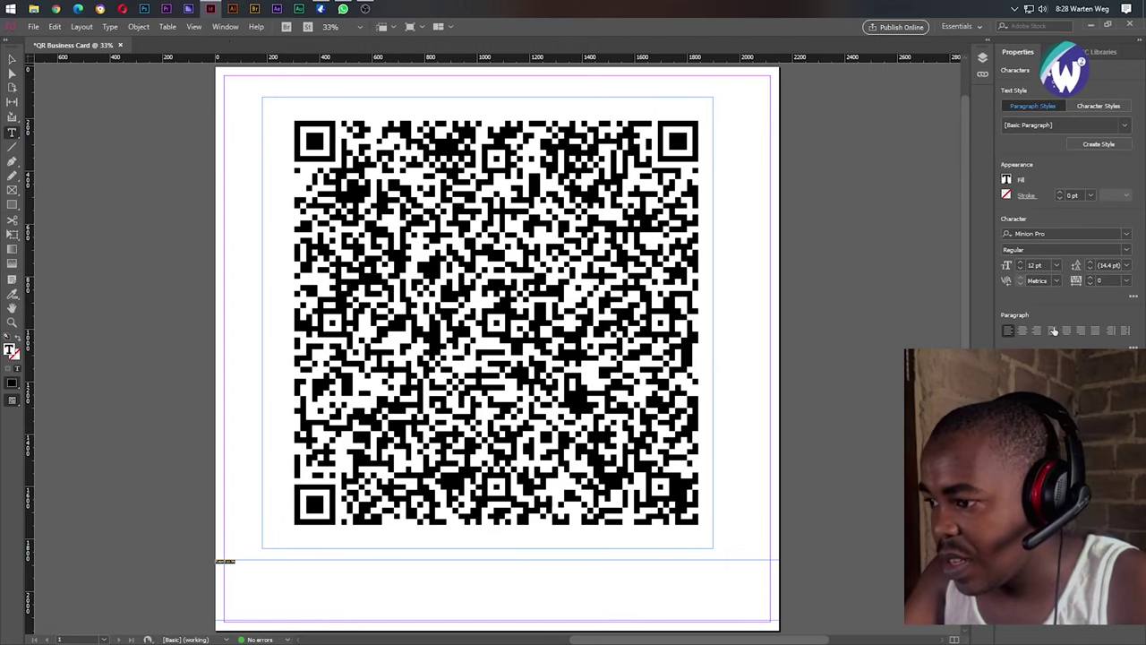
click(1058, 265)
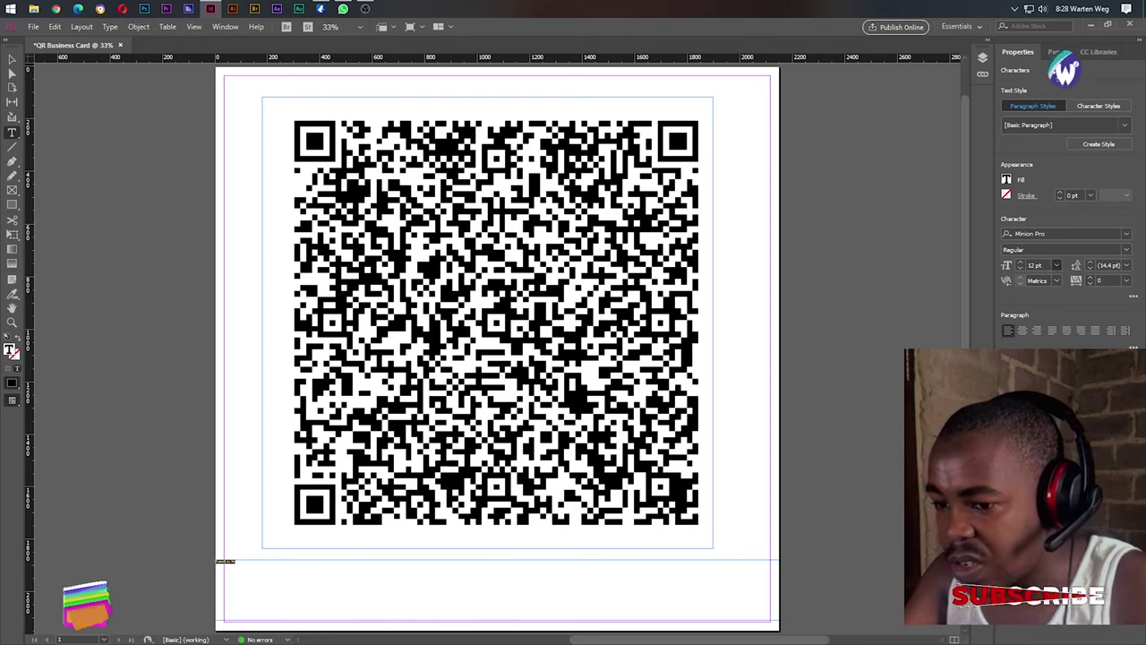
click(1048, 456)
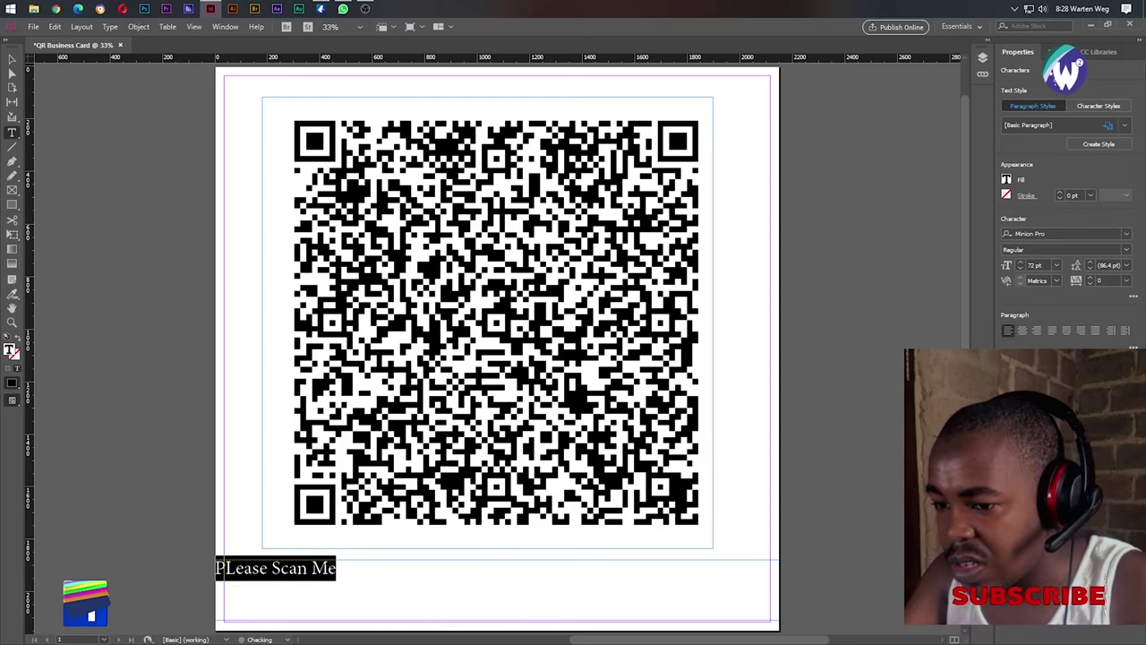
Centre the caption, apply AvantGardeMdITCTT Bold, and set it to 83 pt.
click(1023, 330)
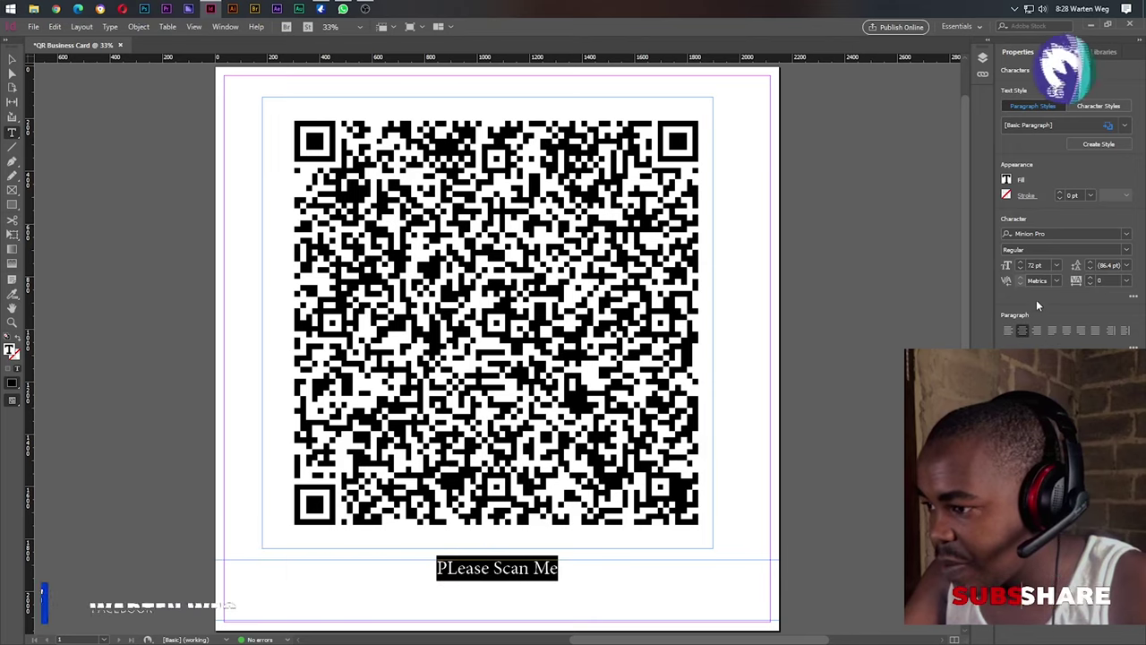
click(1125, 235)
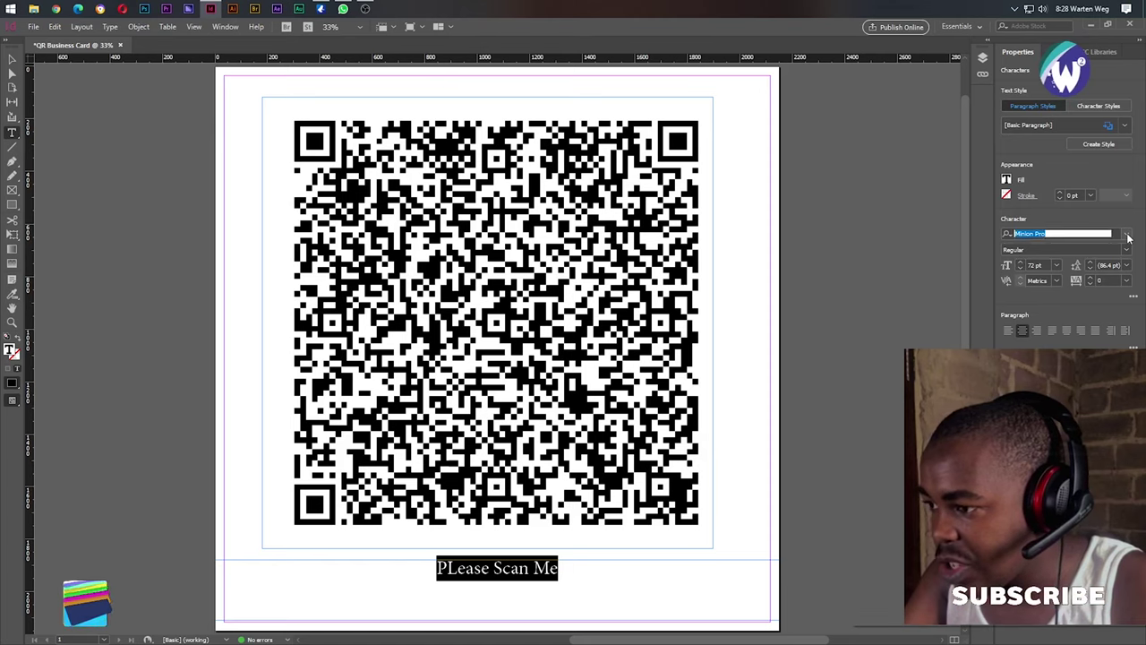
key(Down)
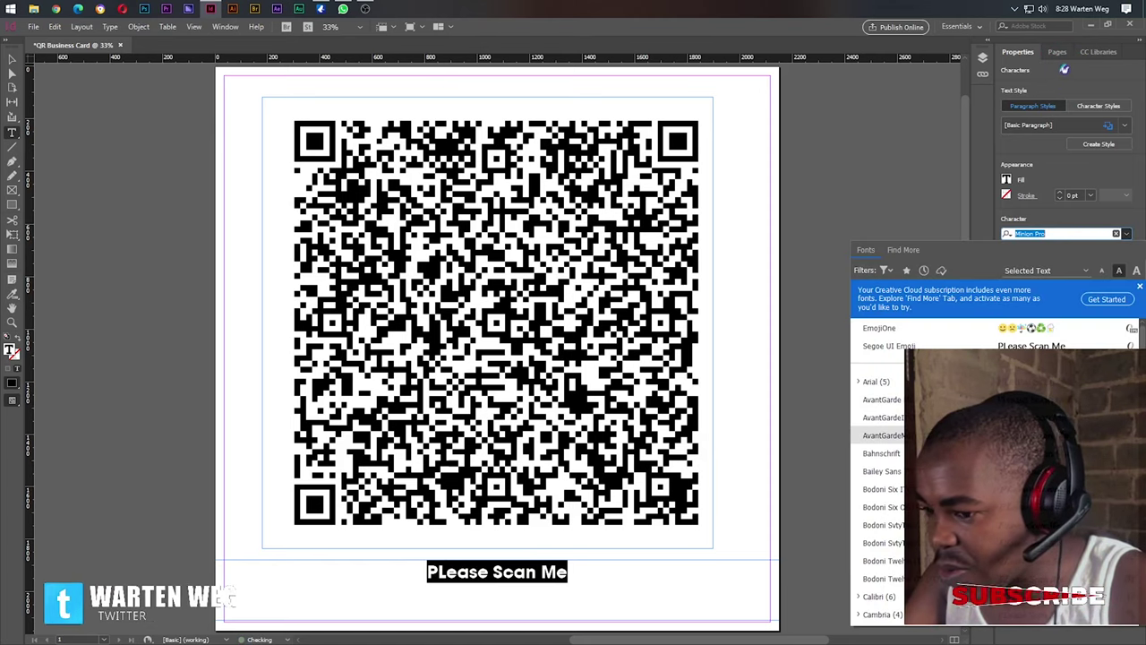
key(Return)
click(1031, 265)
text(83)
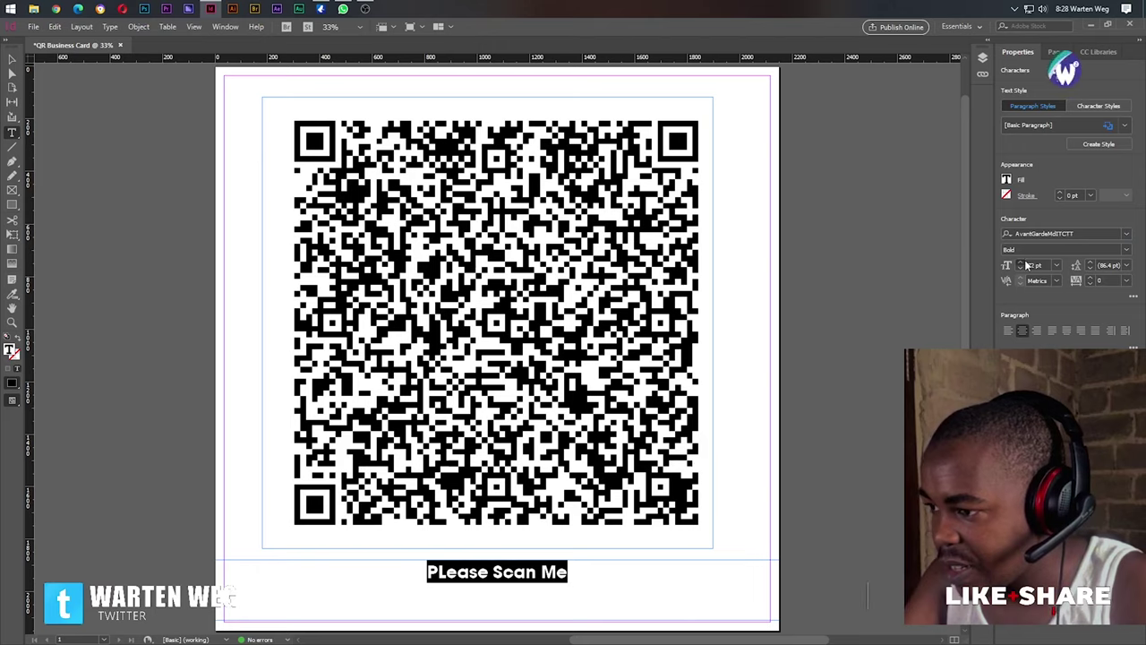
key(Return)
Enlarge the caption step by step and then set it to 160 pt.
key(Up)
key(Up)
key(Up)
key(Up)
key(Up)
key(Up)
key(Up)
key(Up)
key(Up)
key(Up)
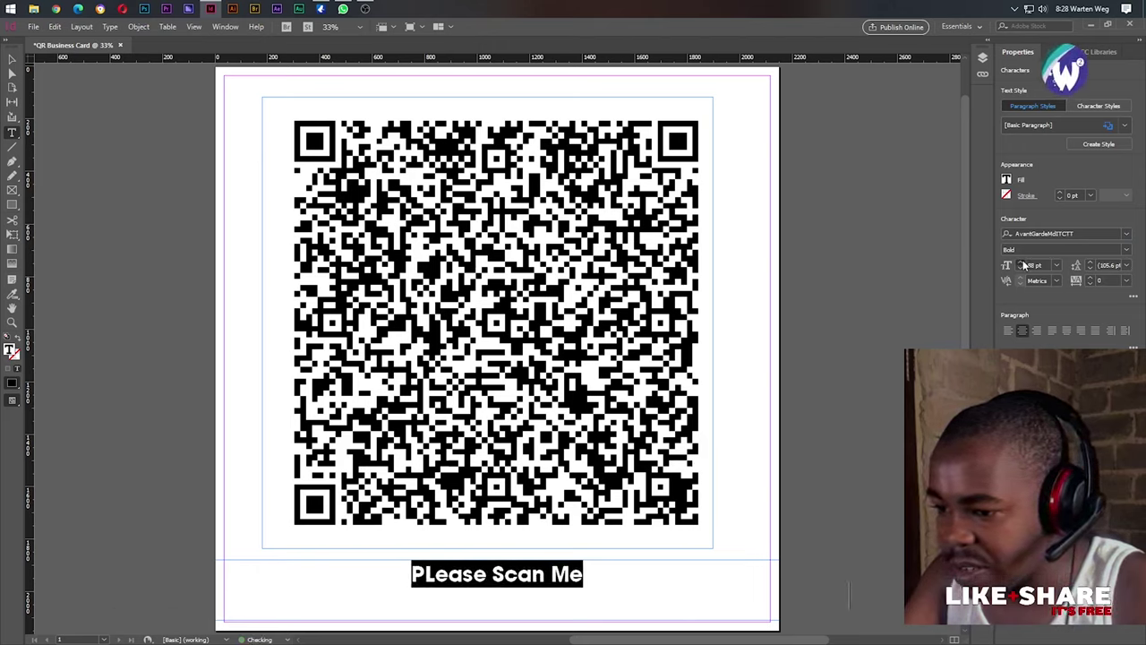
key(Up)
key(Up)
key(Up)
key(Up)
key(Up)
key(Up)
key(Up)
key(Up)
key(Up)
key(Up)
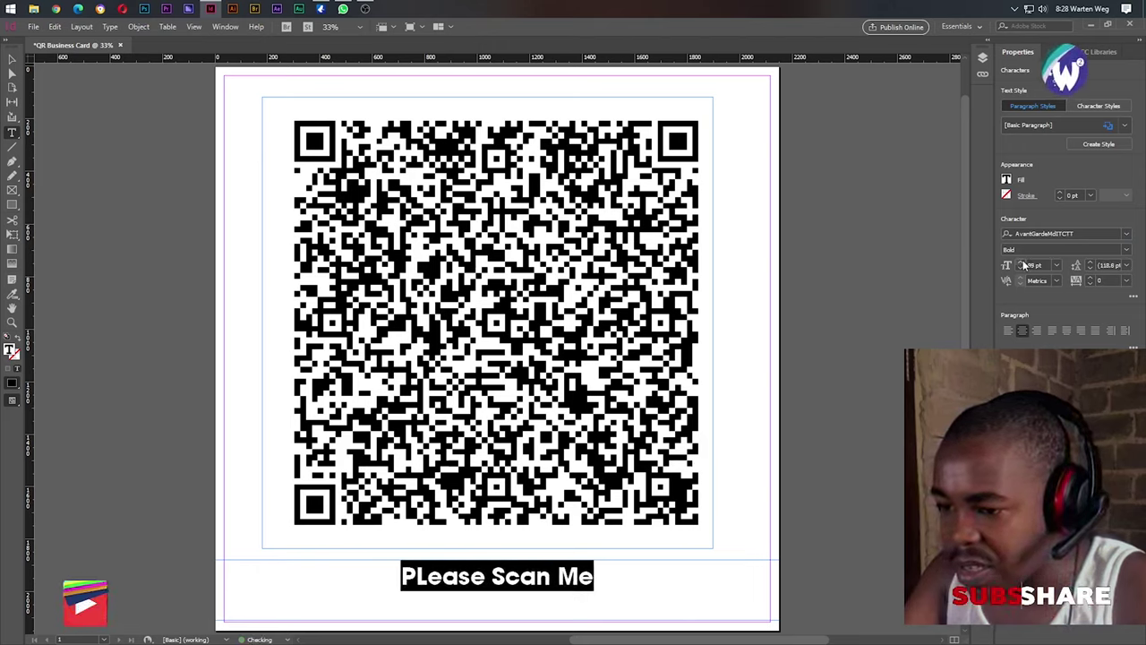
key(Up)
key(Up)
key(Up)
key(Up)
key(Up)
key(Up)
key(Up)
key(Up)
key(Up)
key(Up)
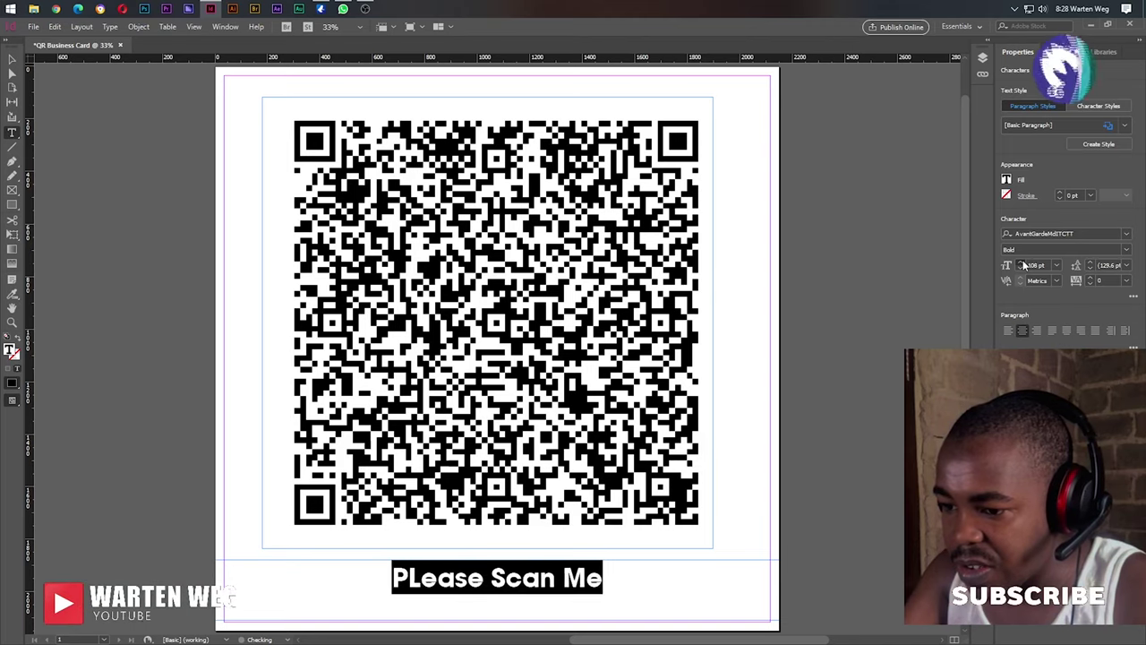
key(Up)
key(Up)
key(Up)
key(Up)
key(Up)
key(Up)
key(Up)
key(Up)
key(Up)
key(Up)
key(Up)
key(Up)
key(Up)
key(Up)
key(Up)
key(Up)
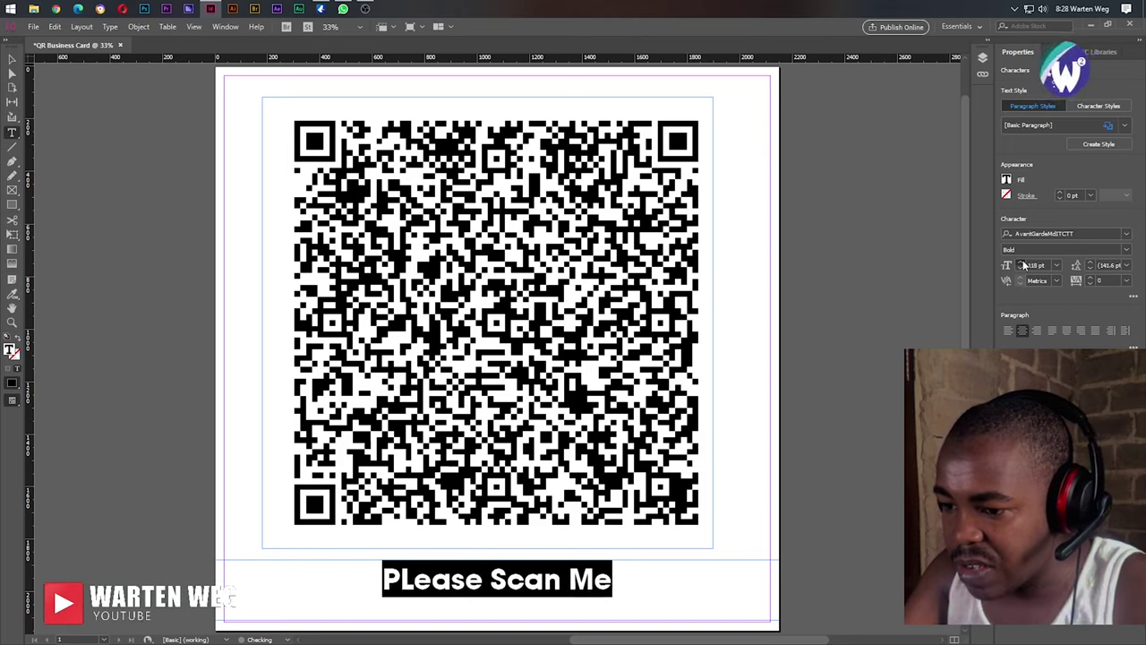
key(Up)
key(Up)
key(Up)
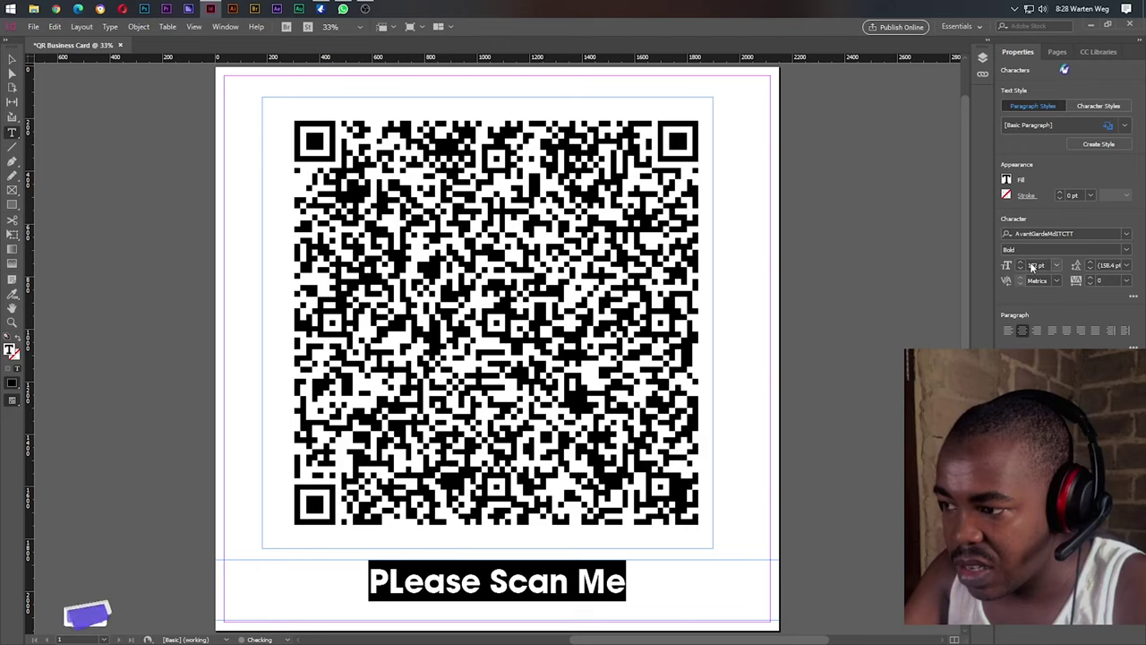
click(1051, 266)
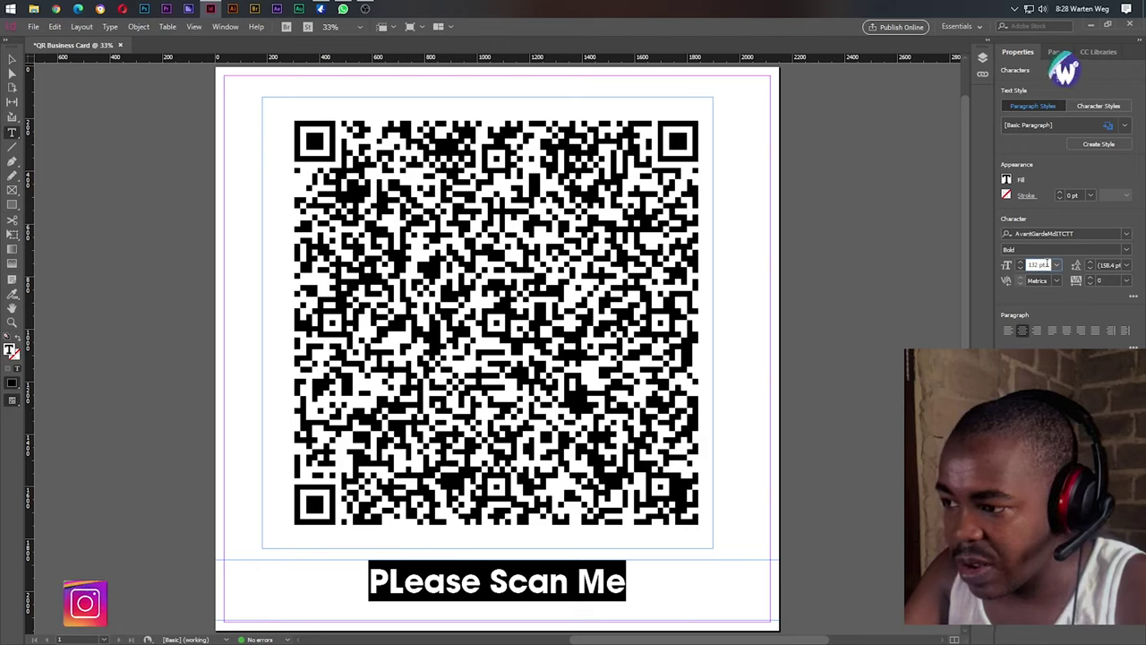
text(160)
key(Return)
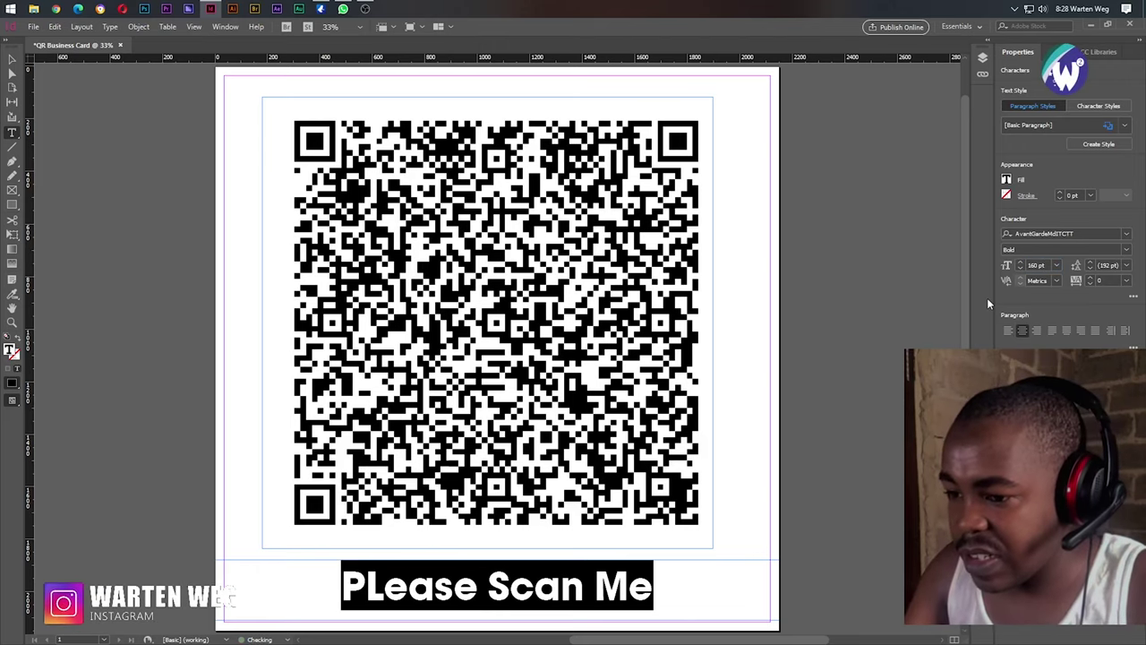
click(13, 59)
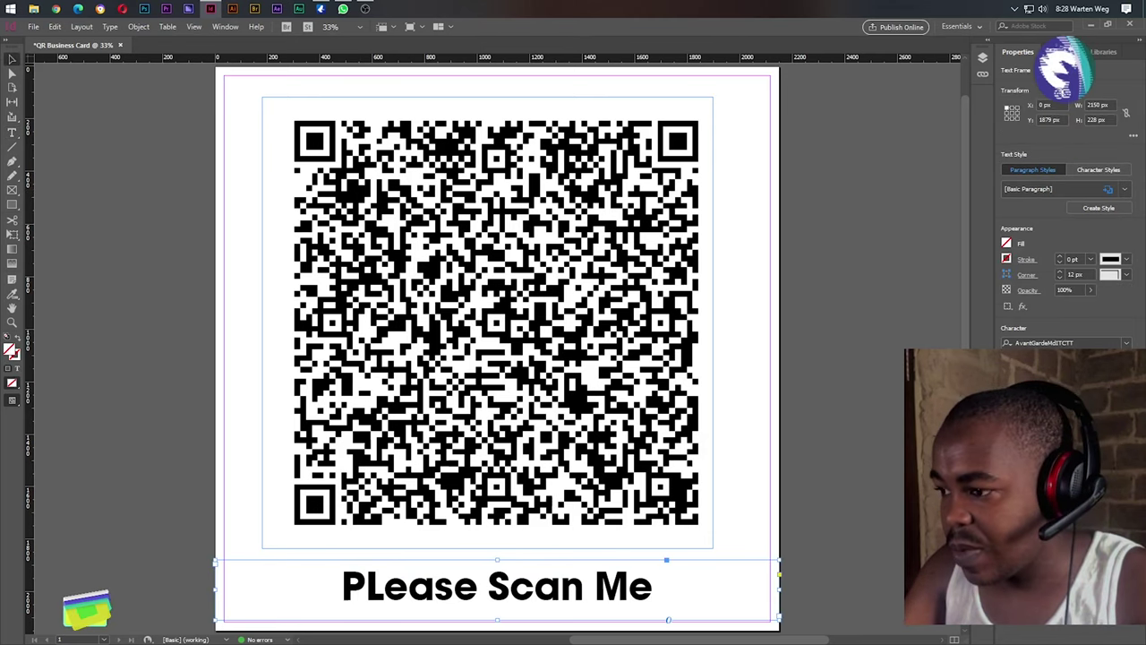
Deselect all and start a File > Export as Adobe PDF (Print).
click(747, 521)
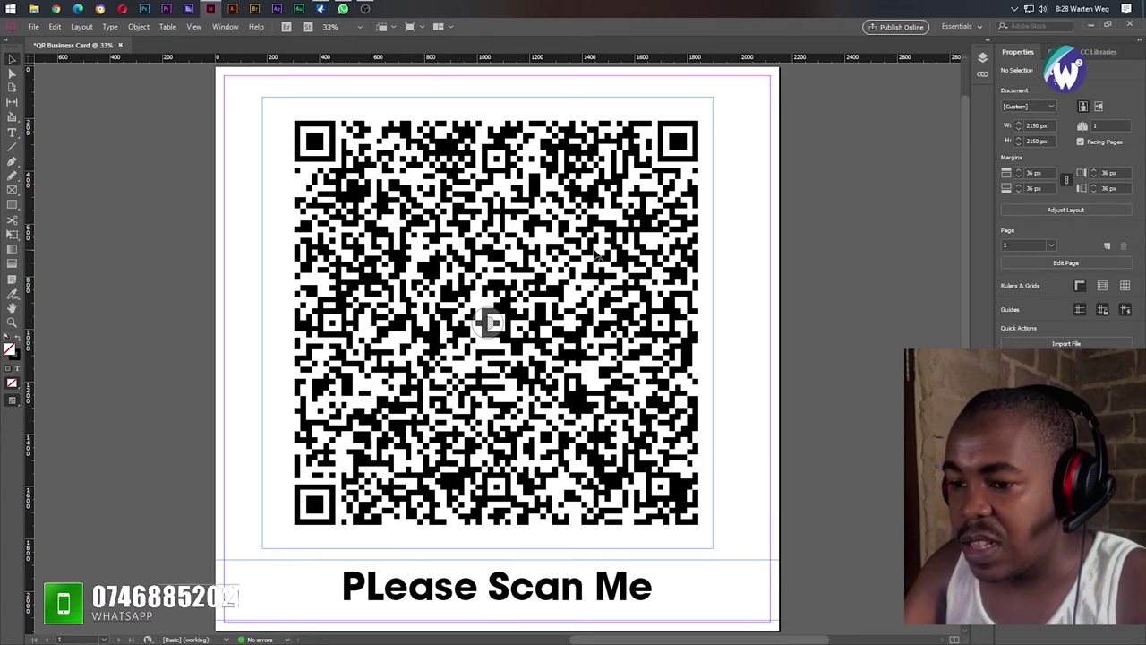
click(33, 27)
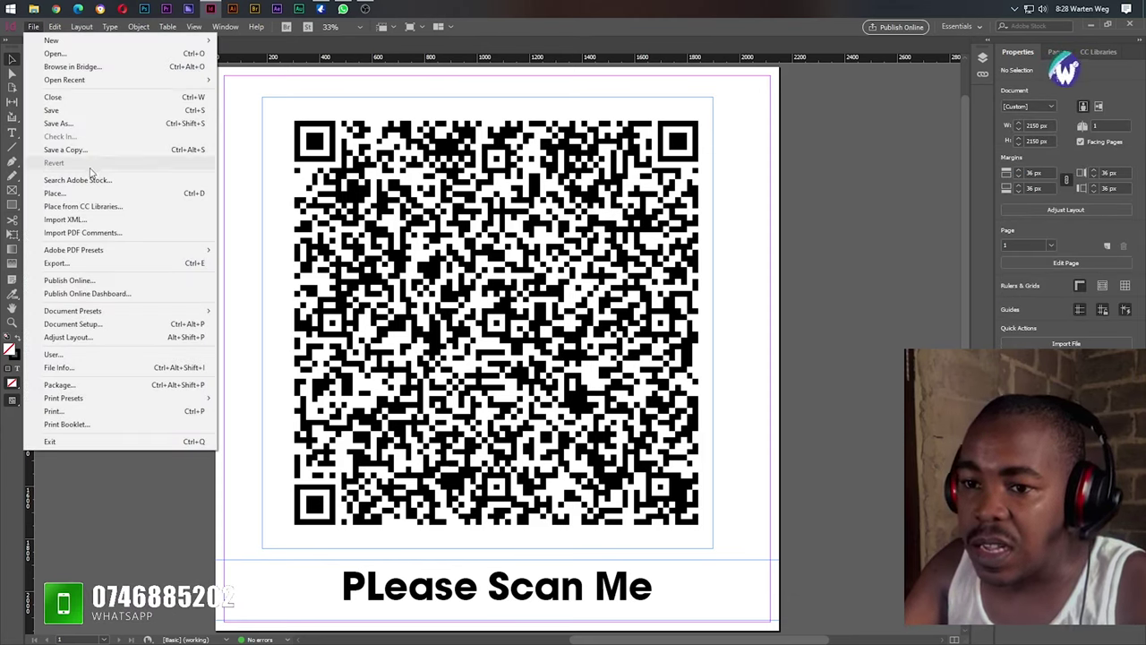
click(101, 265)
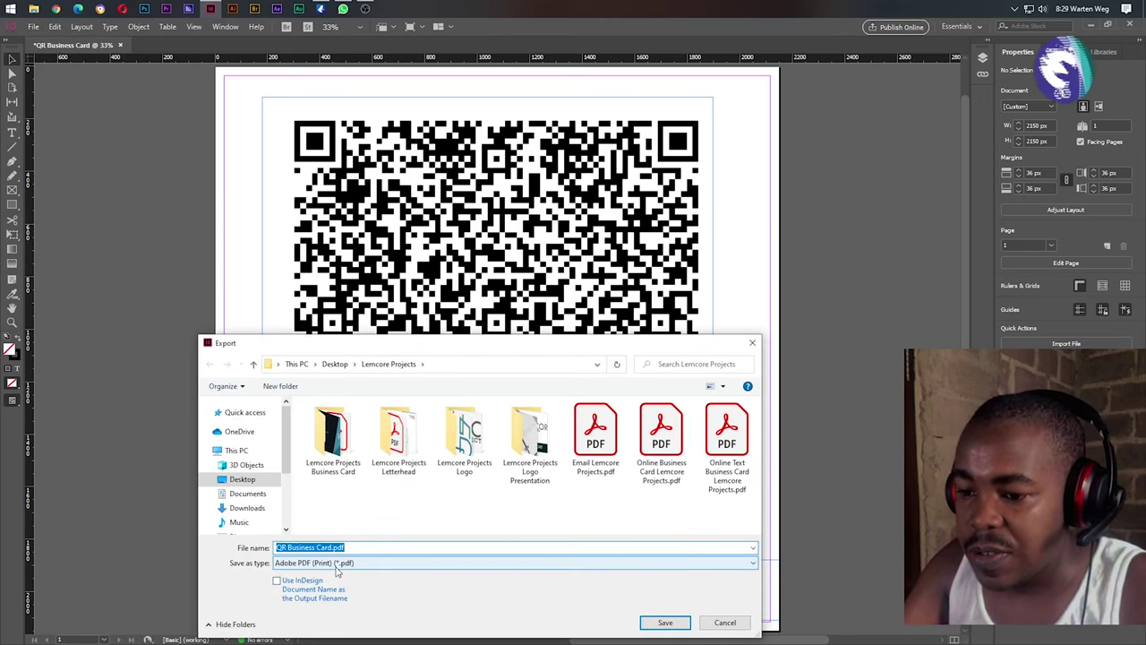
click(291, 564)
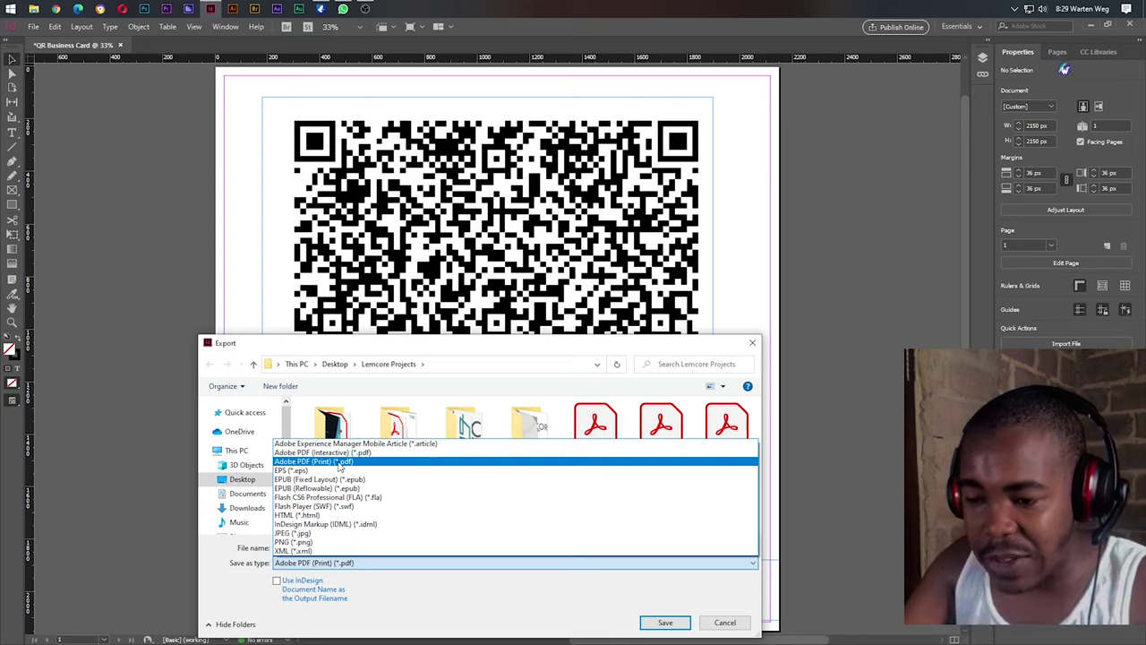
click(339, 466)
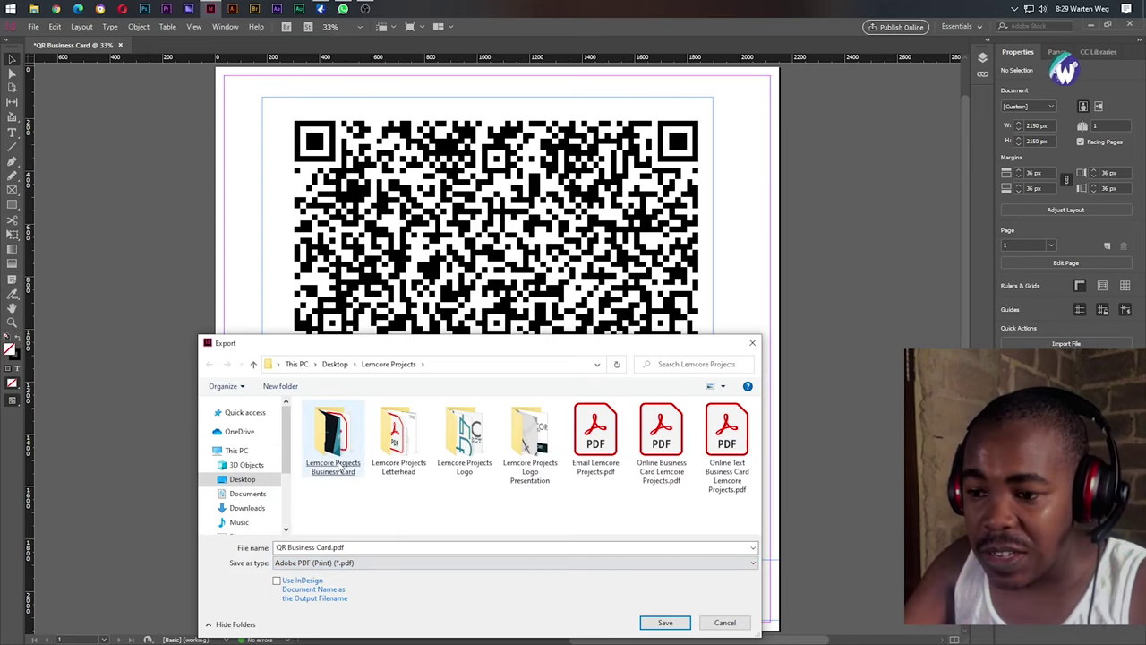
Append the creator's name to the PDF file name and save to open export options.
click(278, 551)
key(ctrl+a)
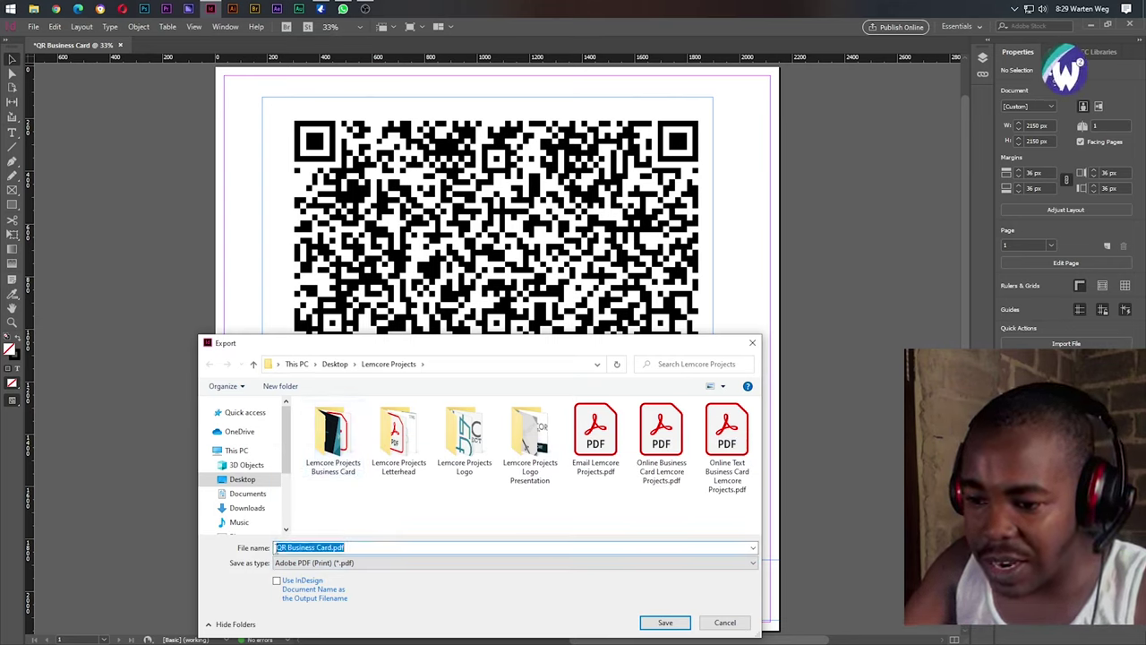
click(333, 544)
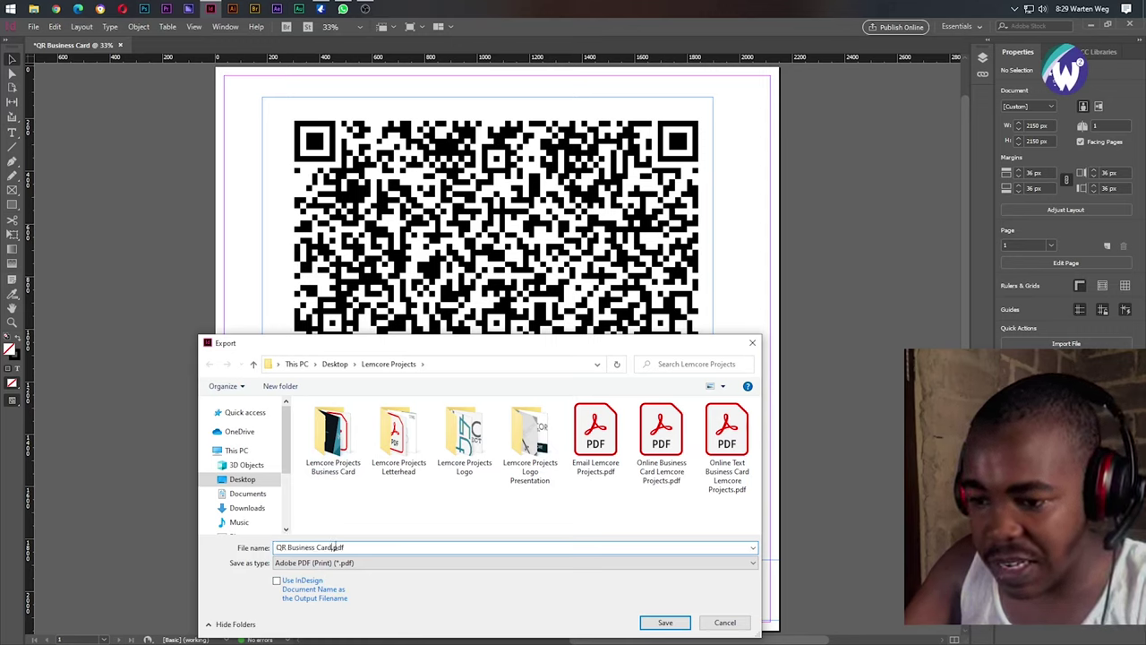
text(W)
key(BackSpace)
text(W)
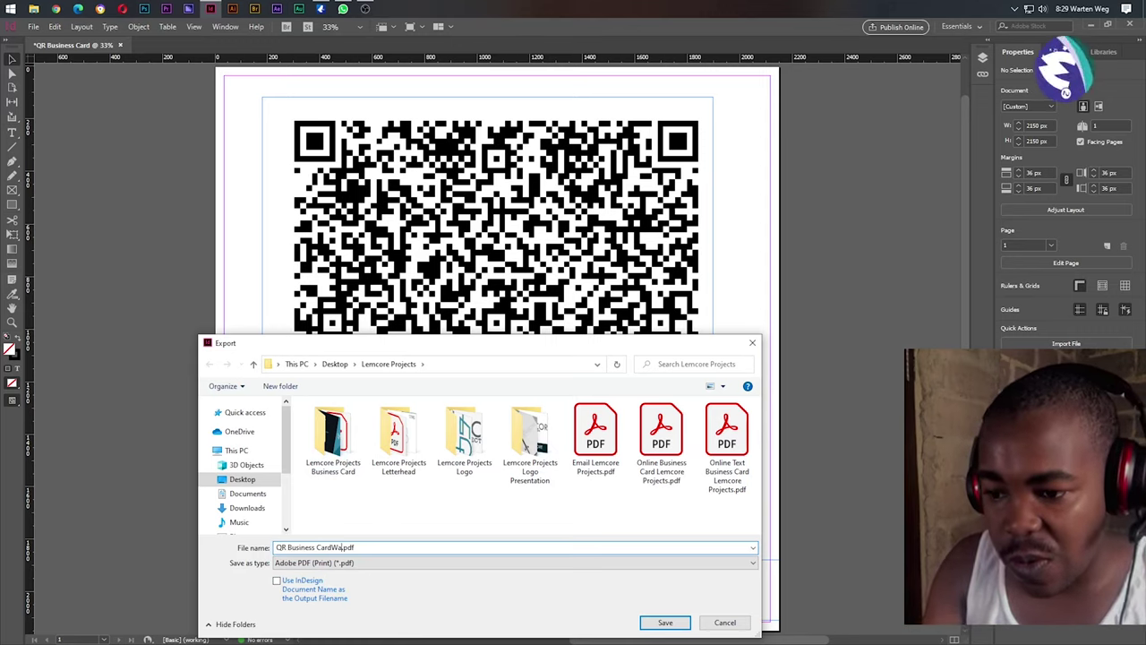
text(arten Weg)
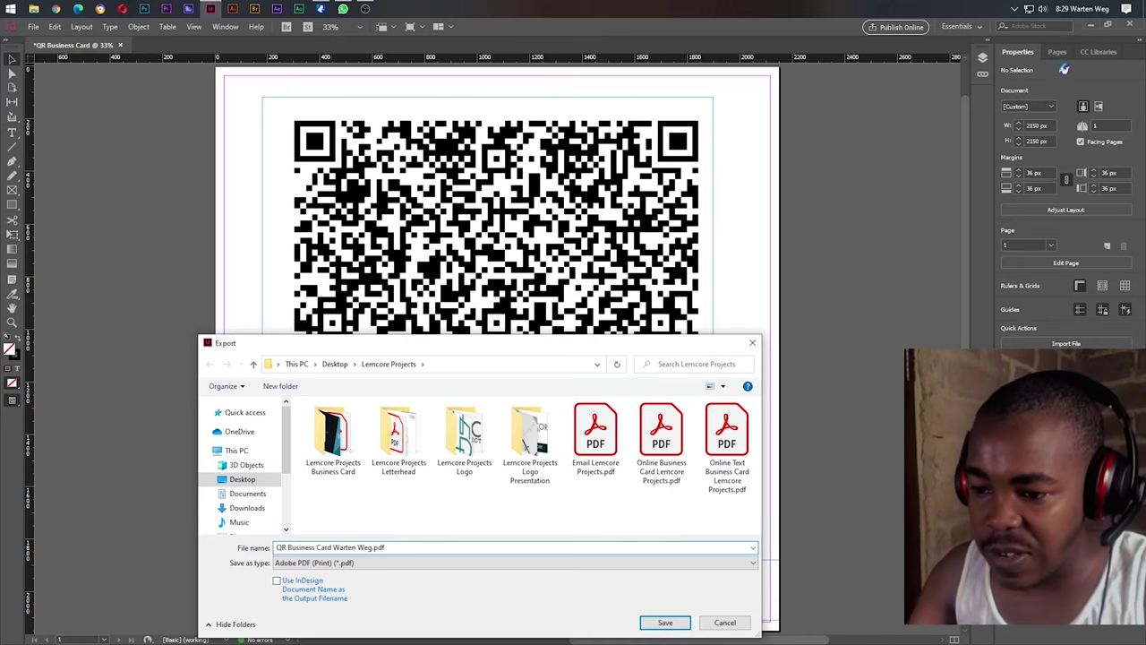
click(663, 624)
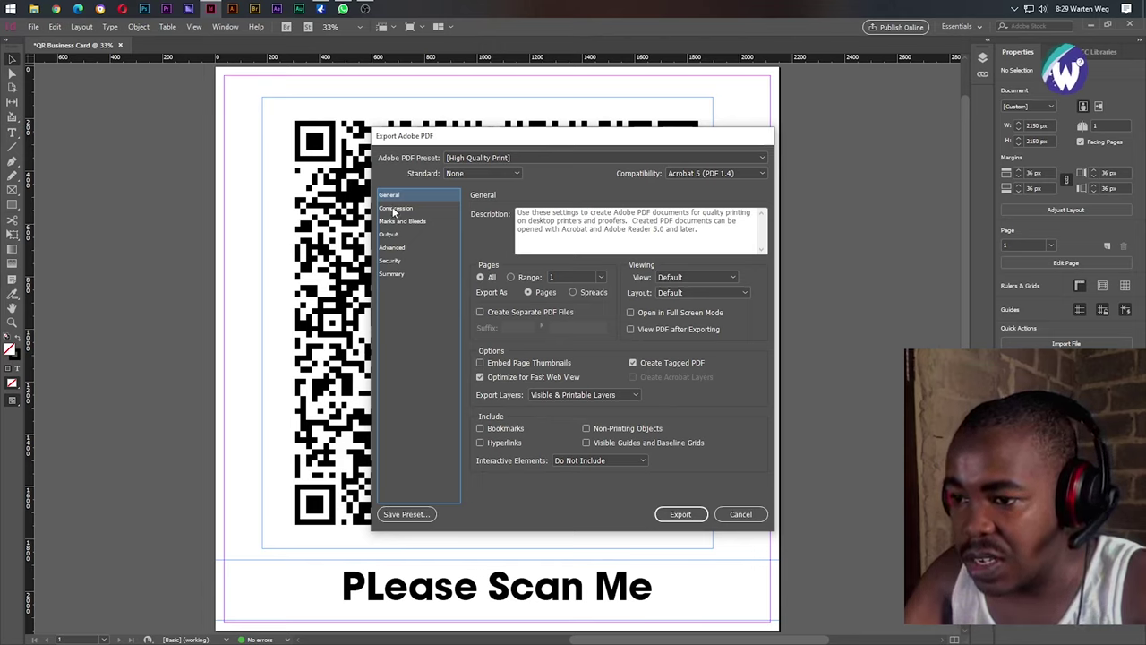
click(395, 208)
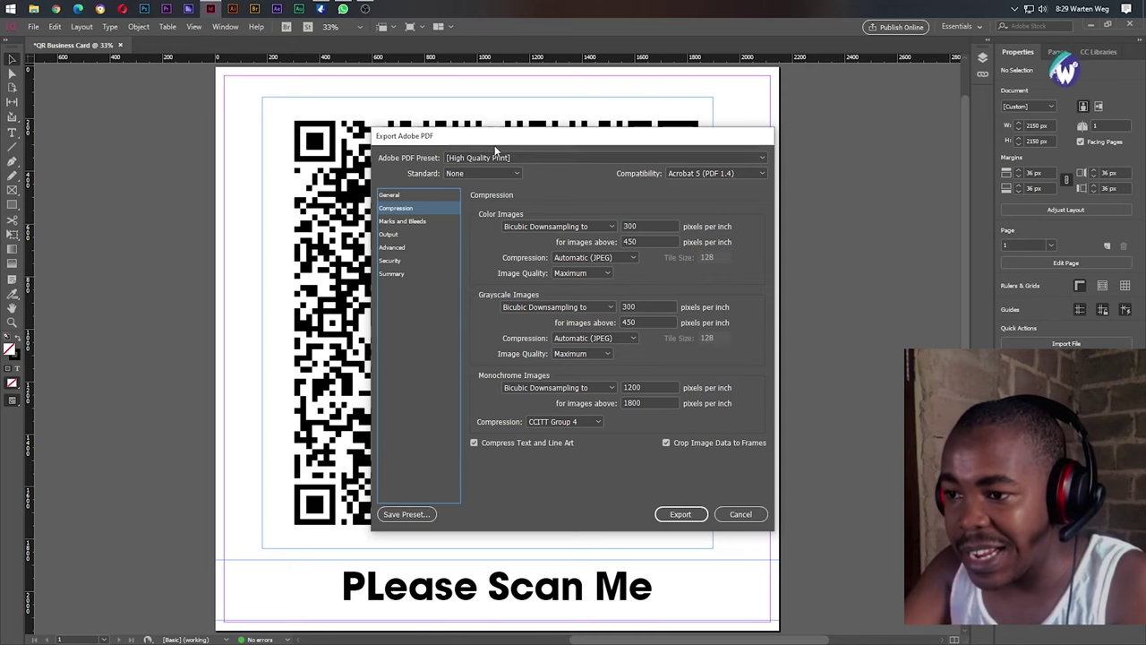
drag(495, 142, 632, 142)
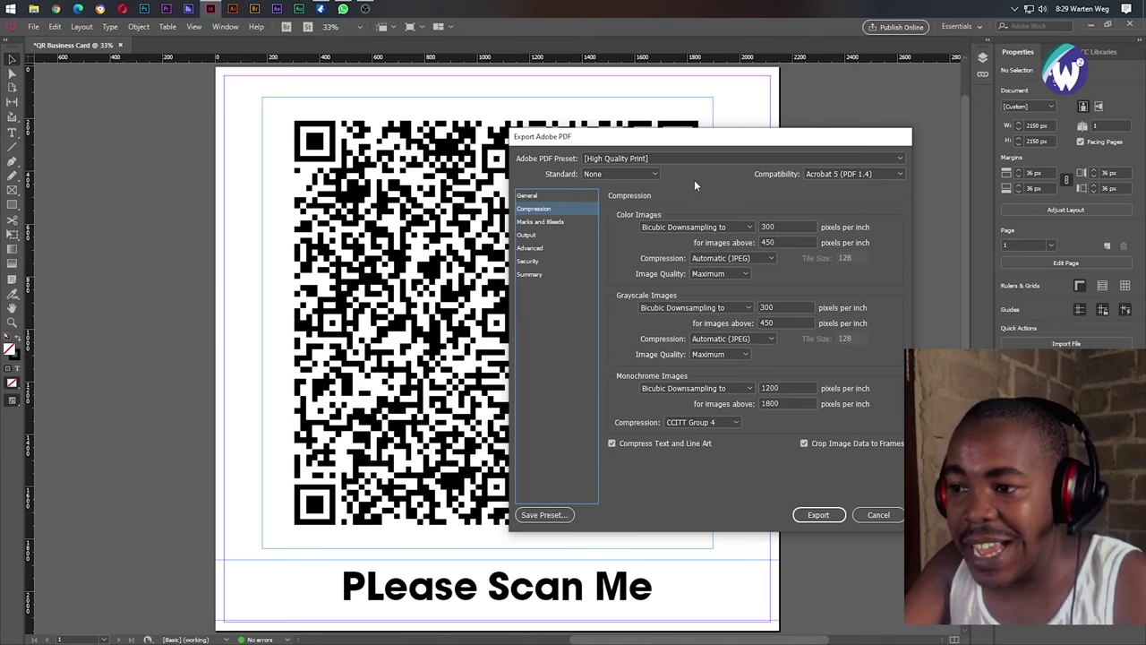
drag(736, 144, 625, 140)
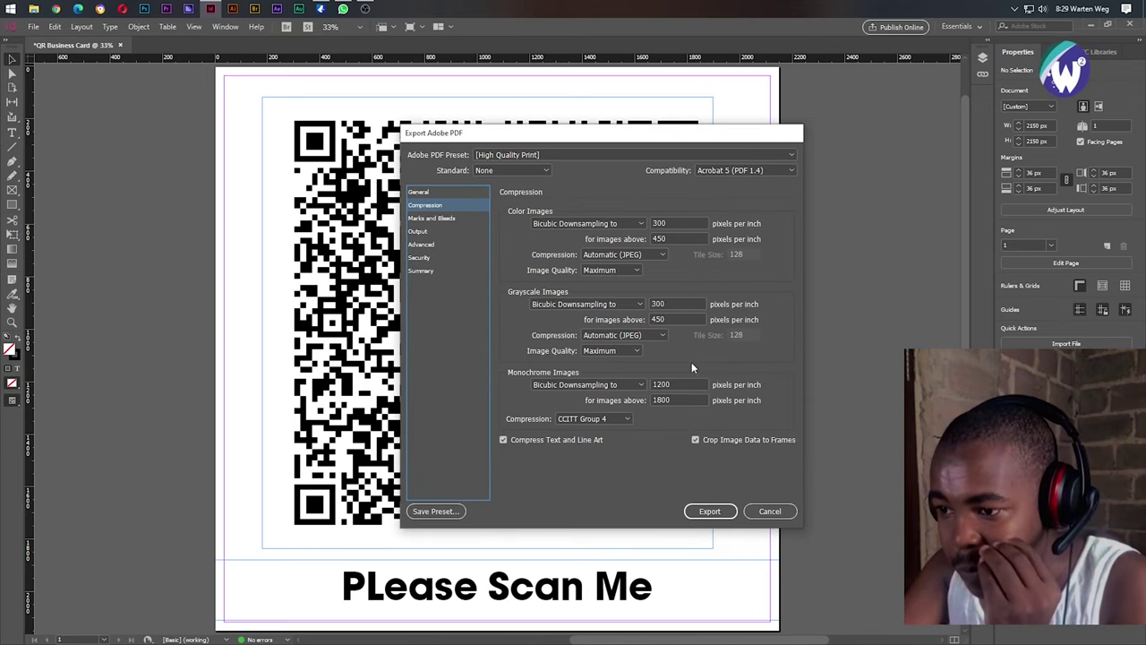
click(638, 270)
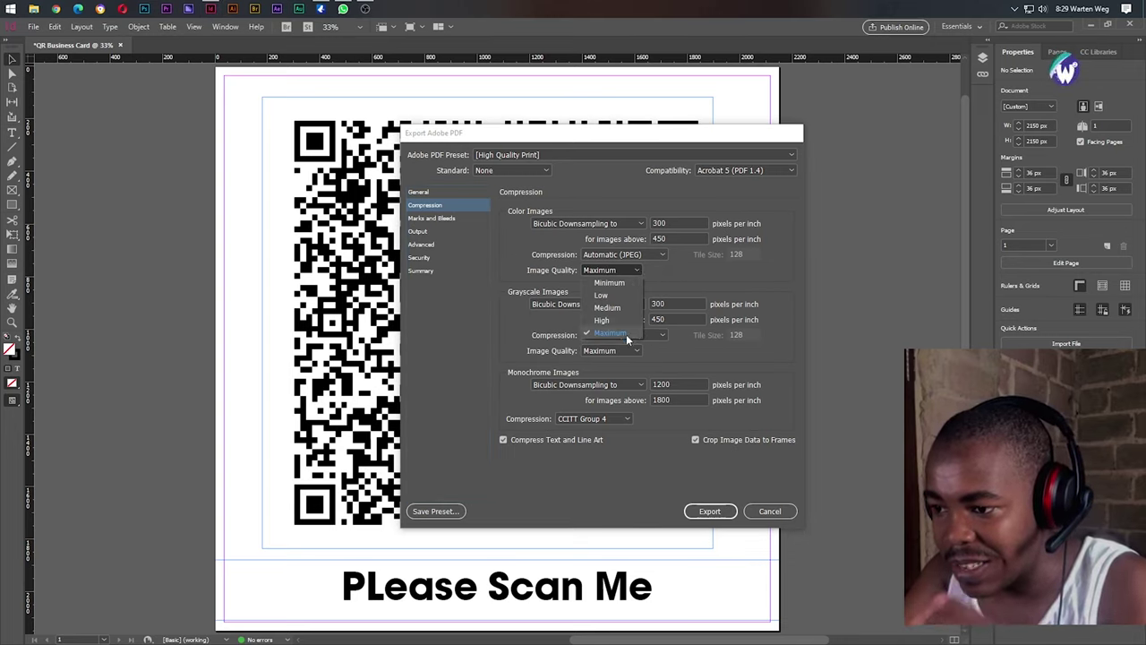
click(611, 332)
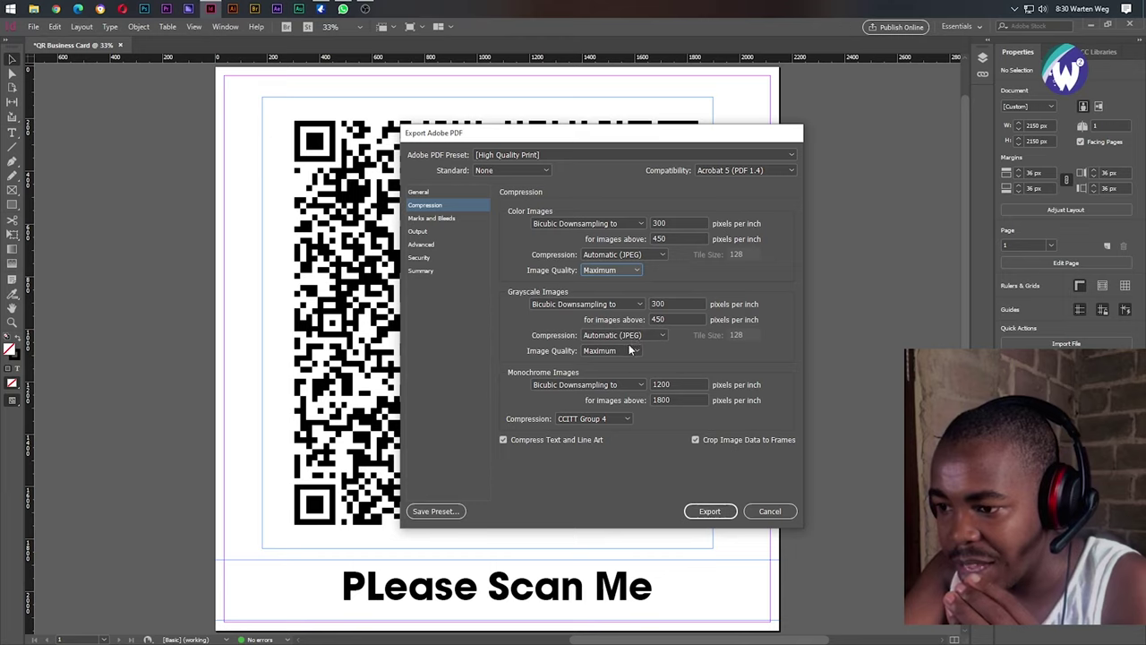
click(614, 350)
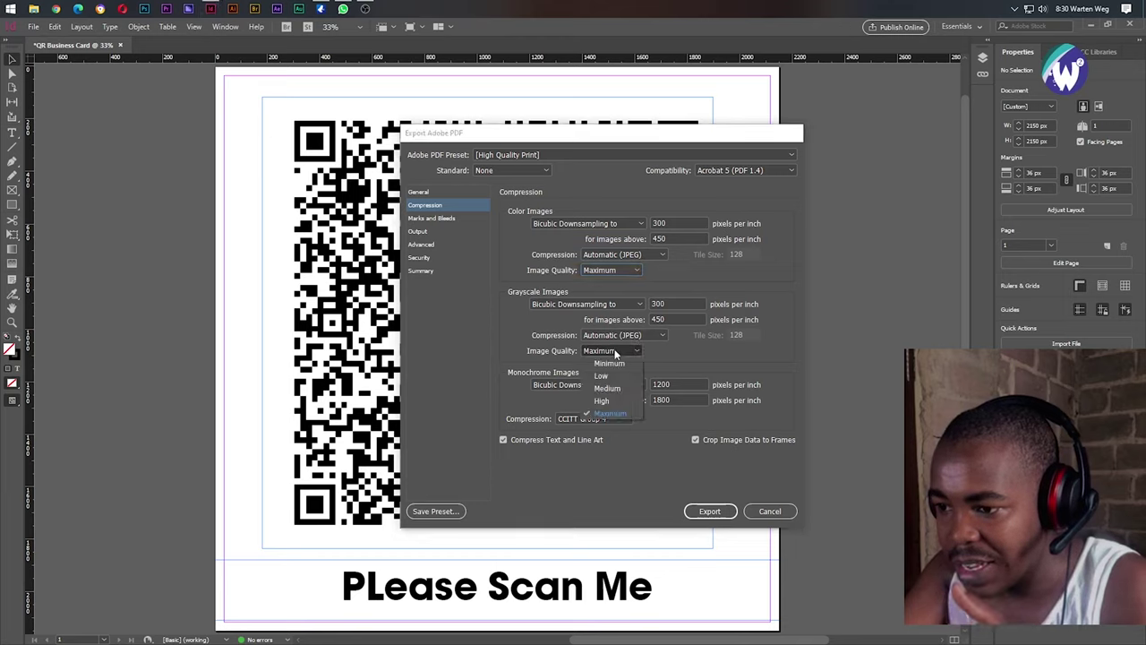
click(625, 419)
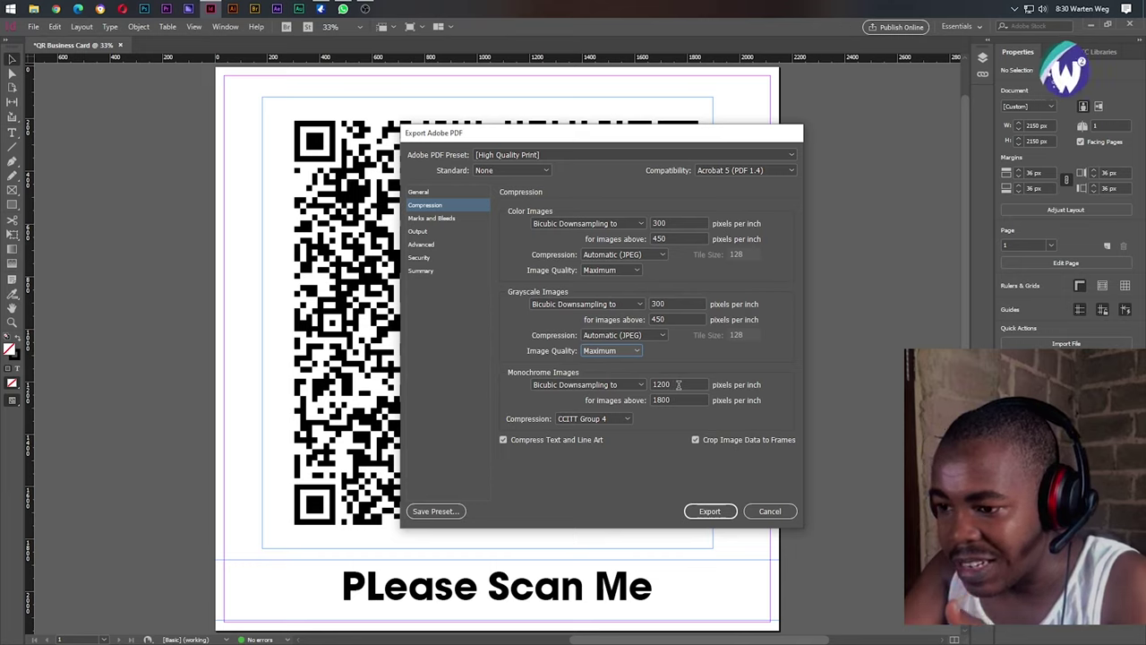
click(678, 384)
click(671, 399)
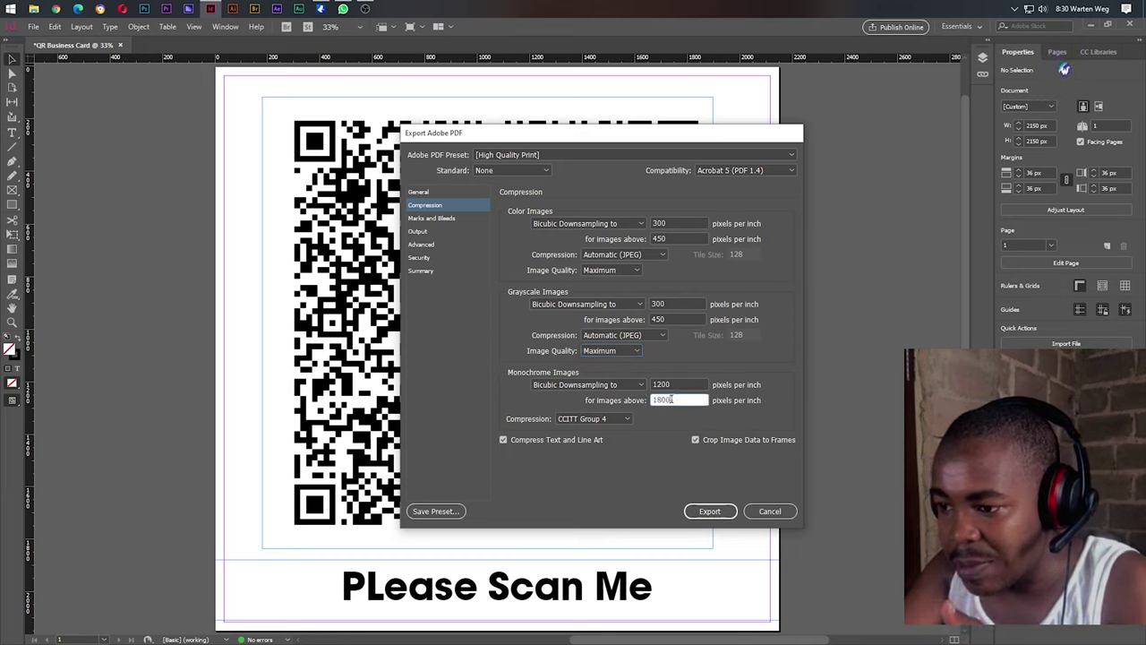
drag(671, 400, 628, 408)
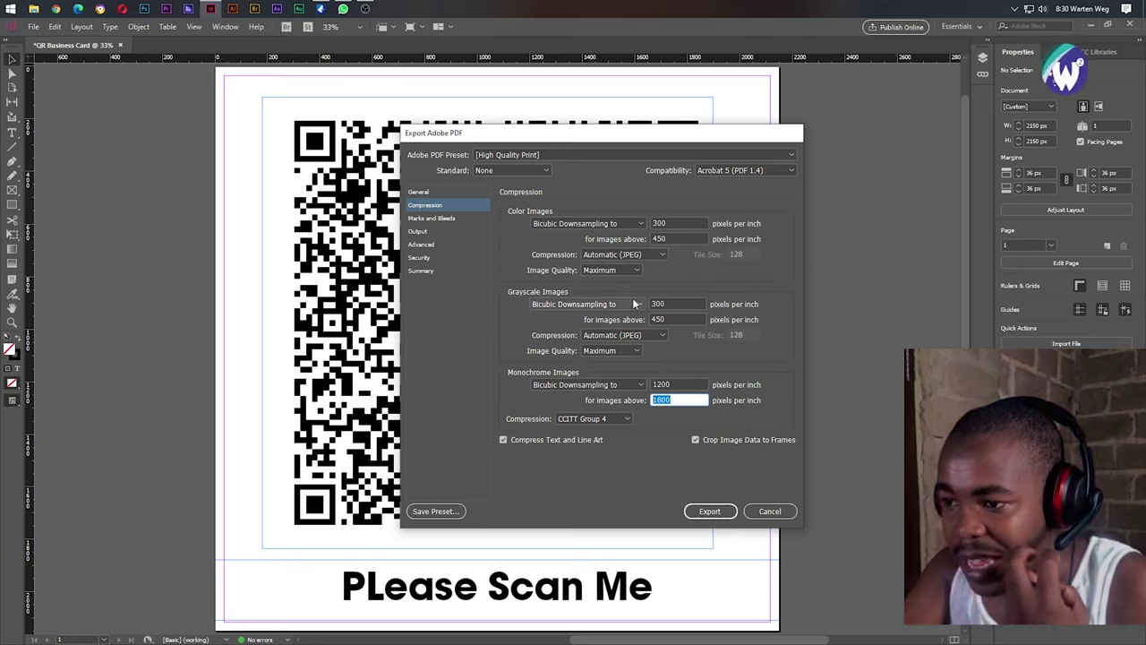
click(650, 255)
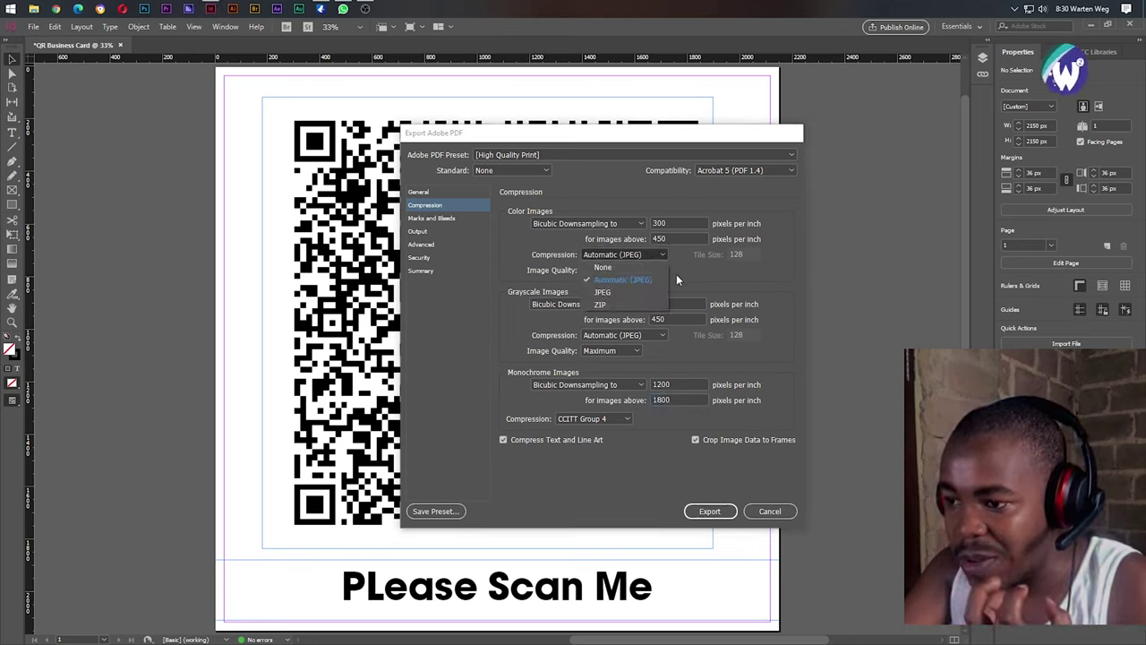
click(679, 280)
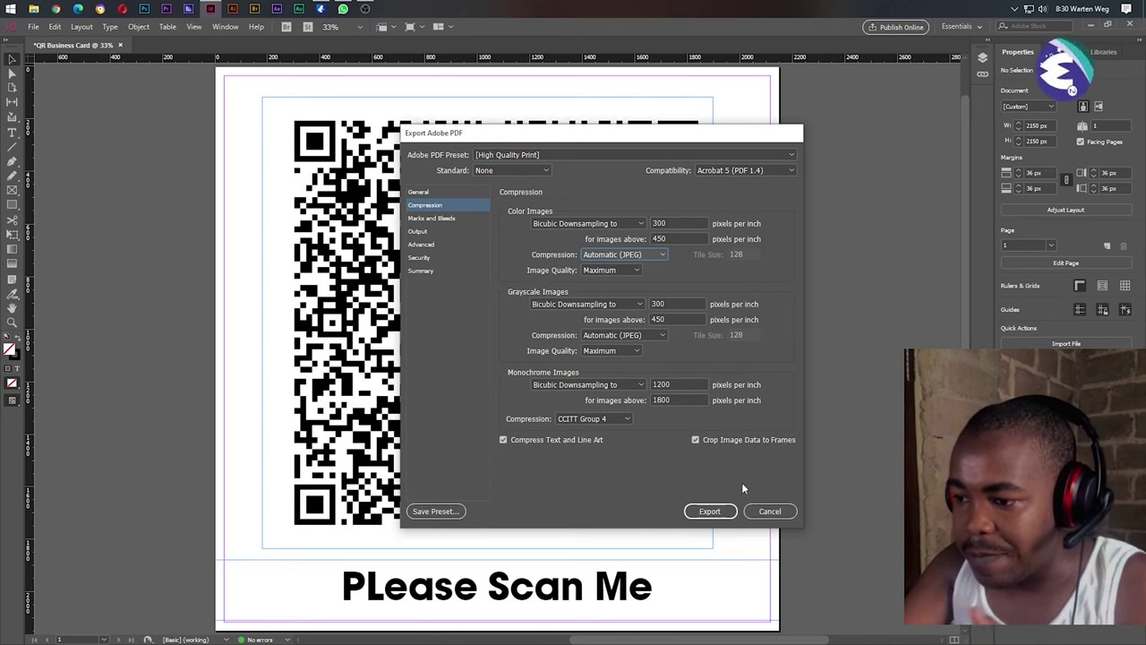
click(714, 511)
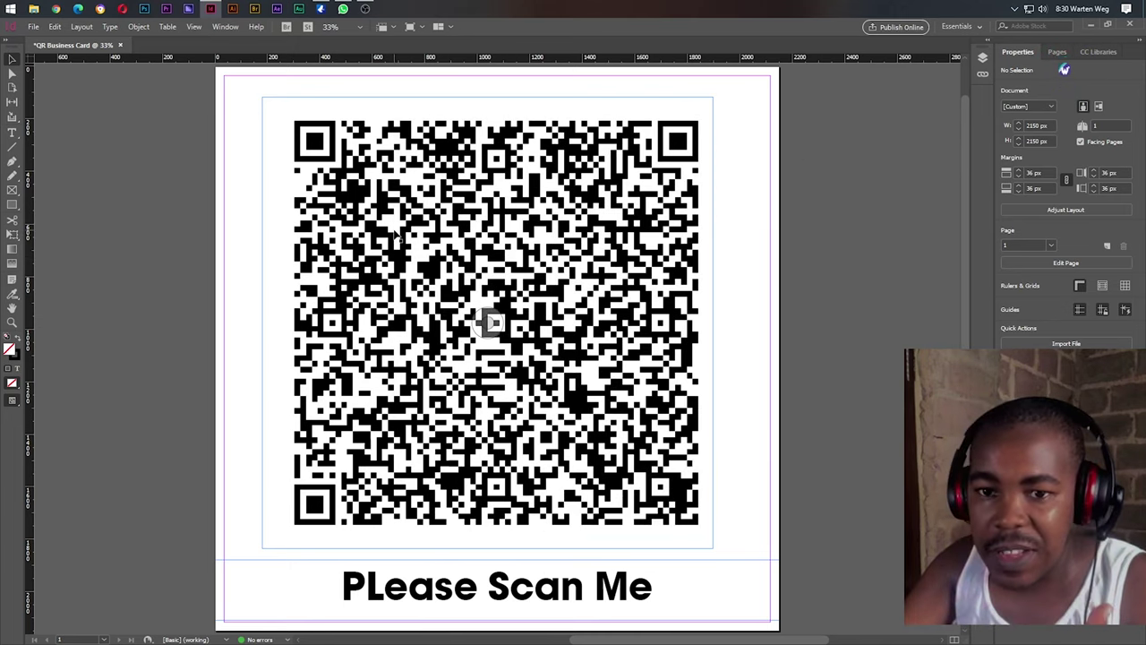
Export the page as a PNG to the Lemcore Projects folder, keeping the file name.
click(33, 26)
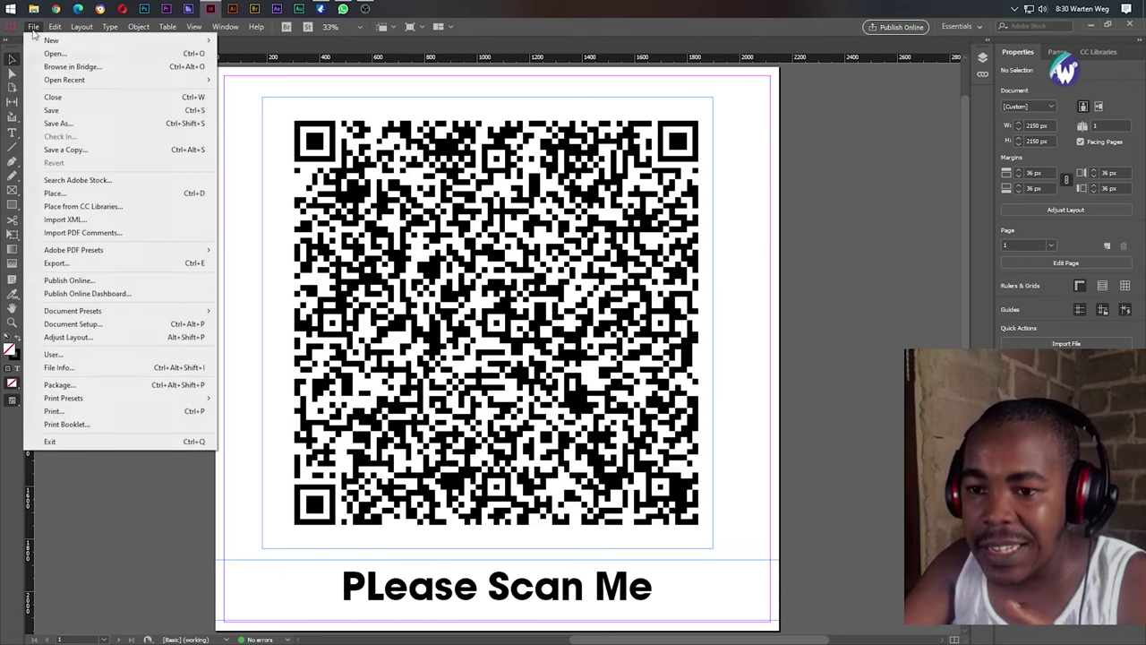
click(164, 264)
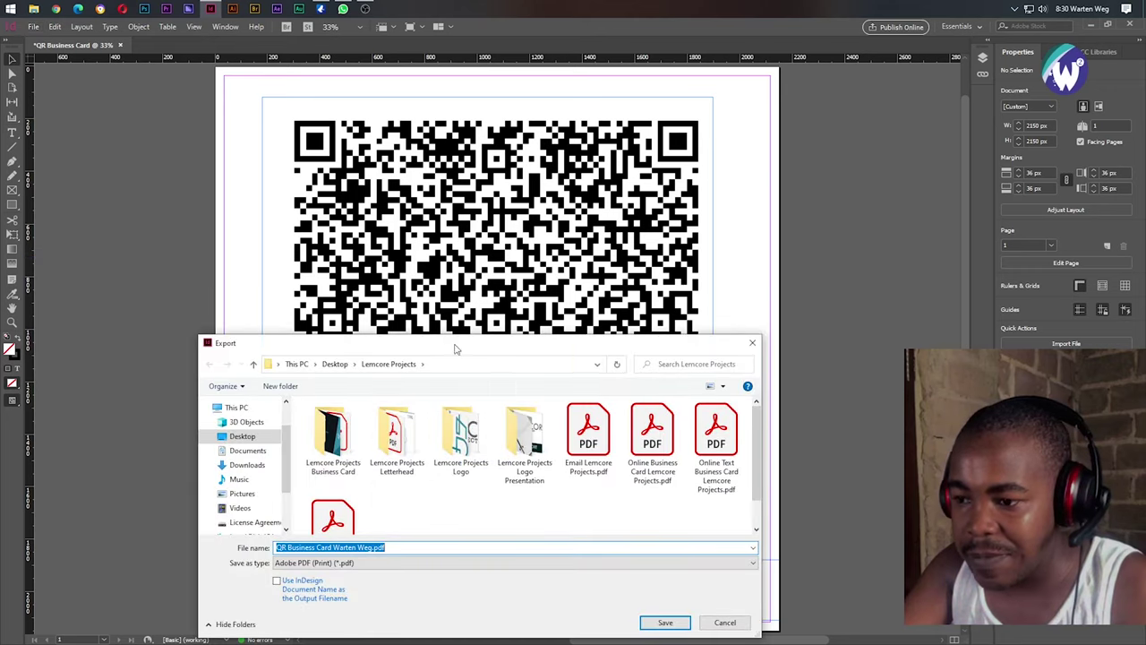
click(359, 562)
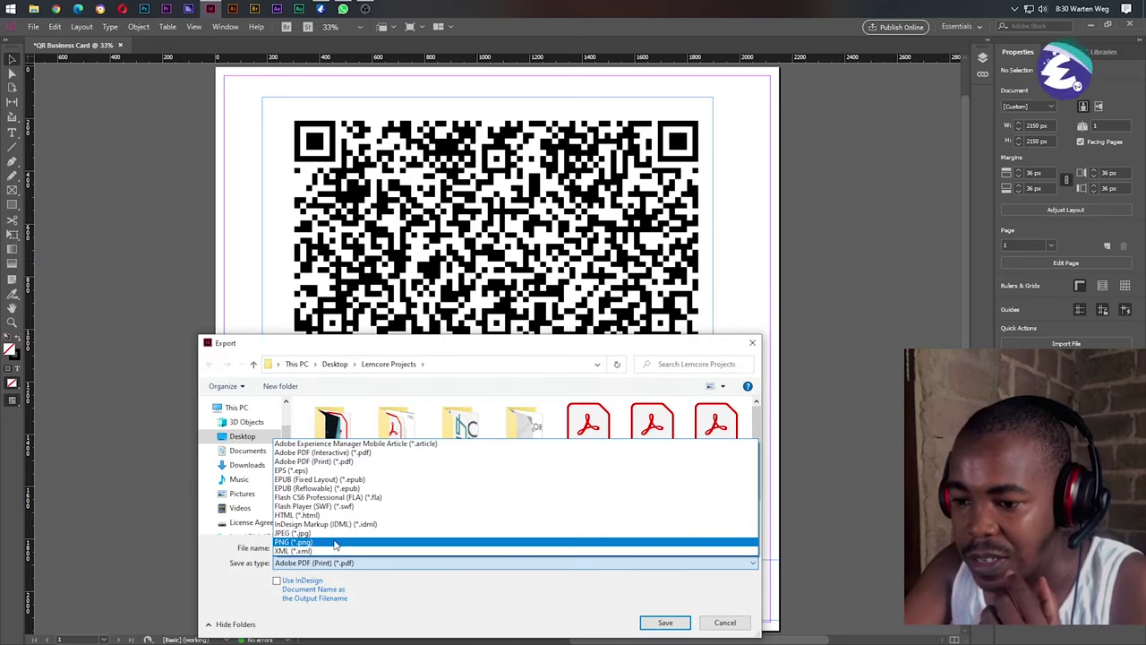
click(305, 543)
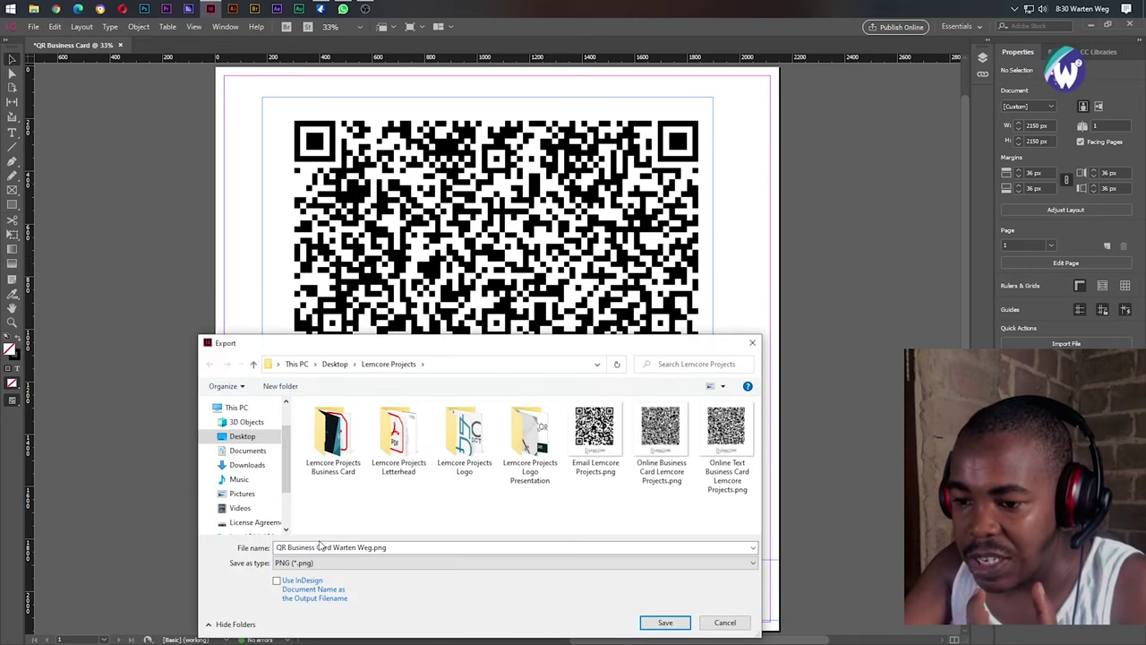
click(667, 622)
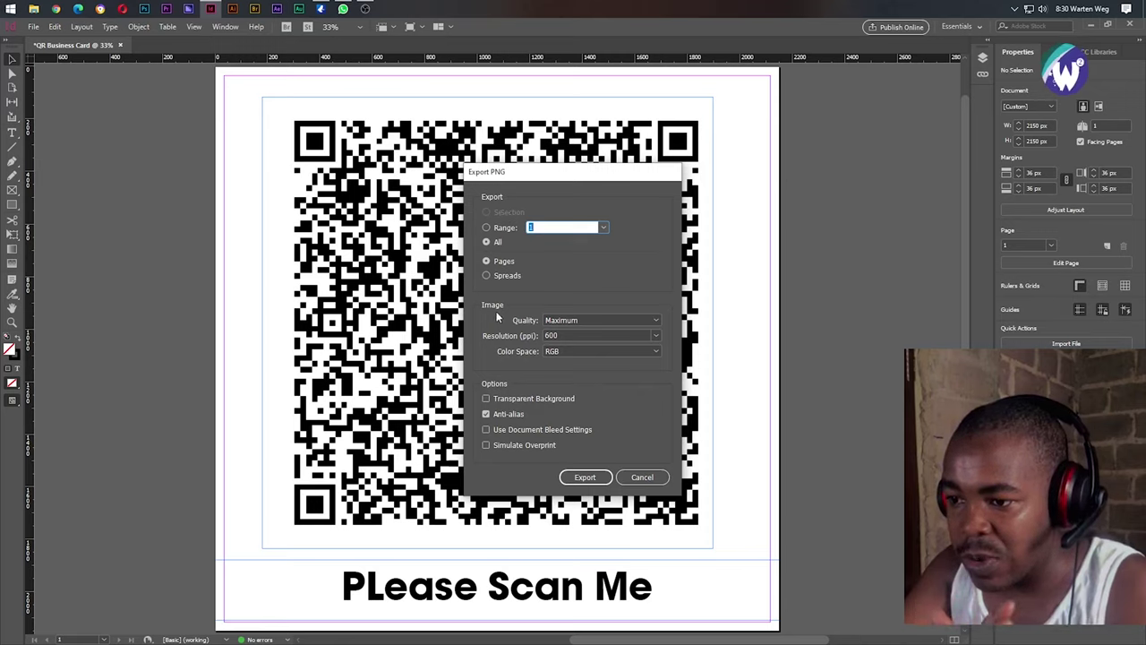
Export the PNG at Maximum quality, 600 ppi resolution and RGB colour space.
click(568, 320)
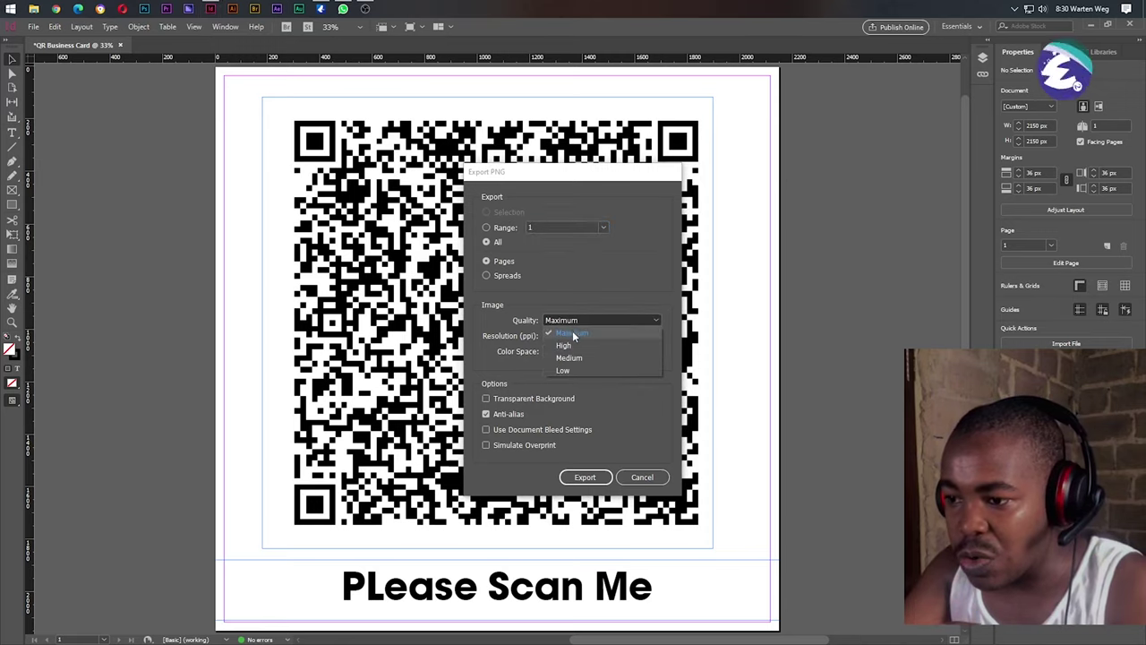
click(571, 333)
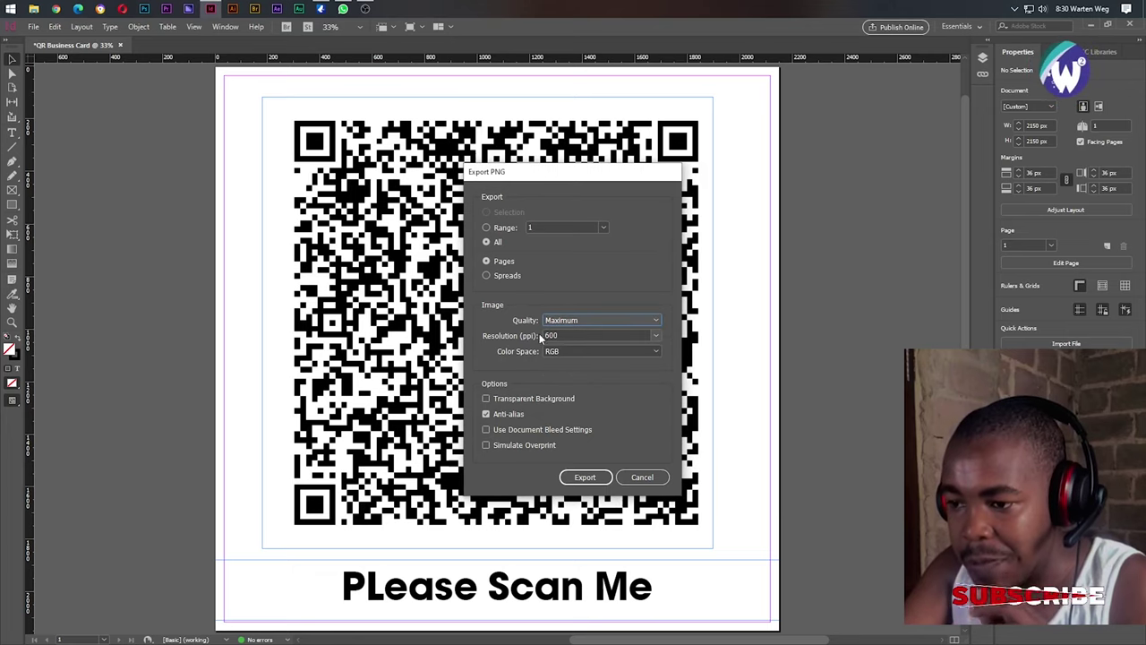
double_click(572, 335)
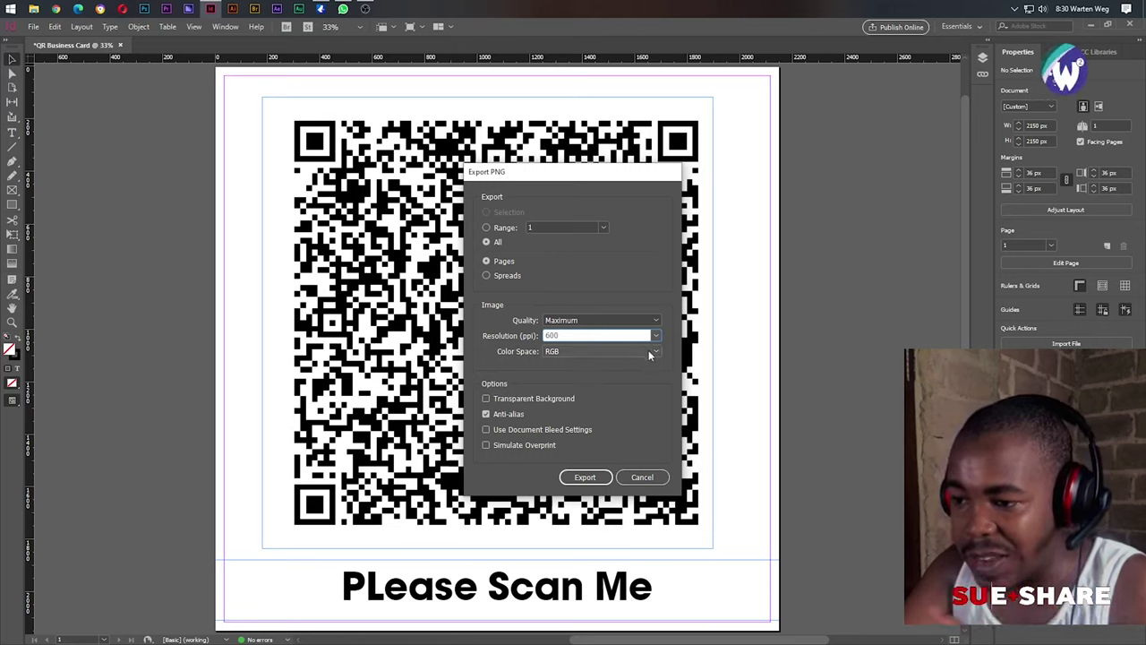
click(648, 349)
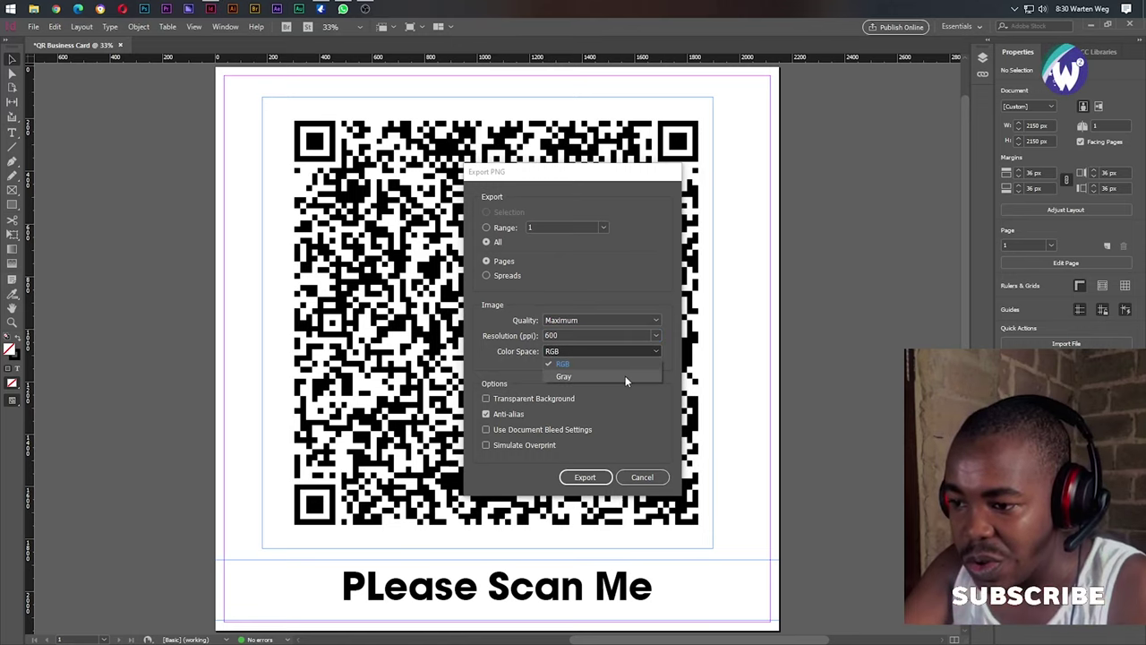
click(664, 407)
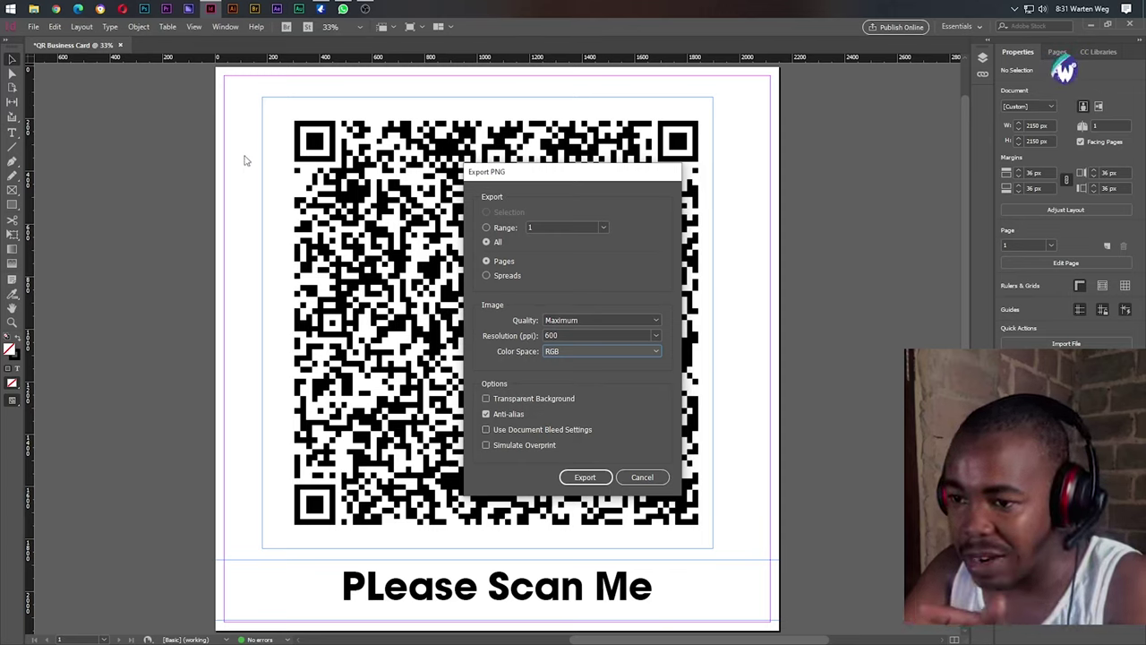
click(596, 477)
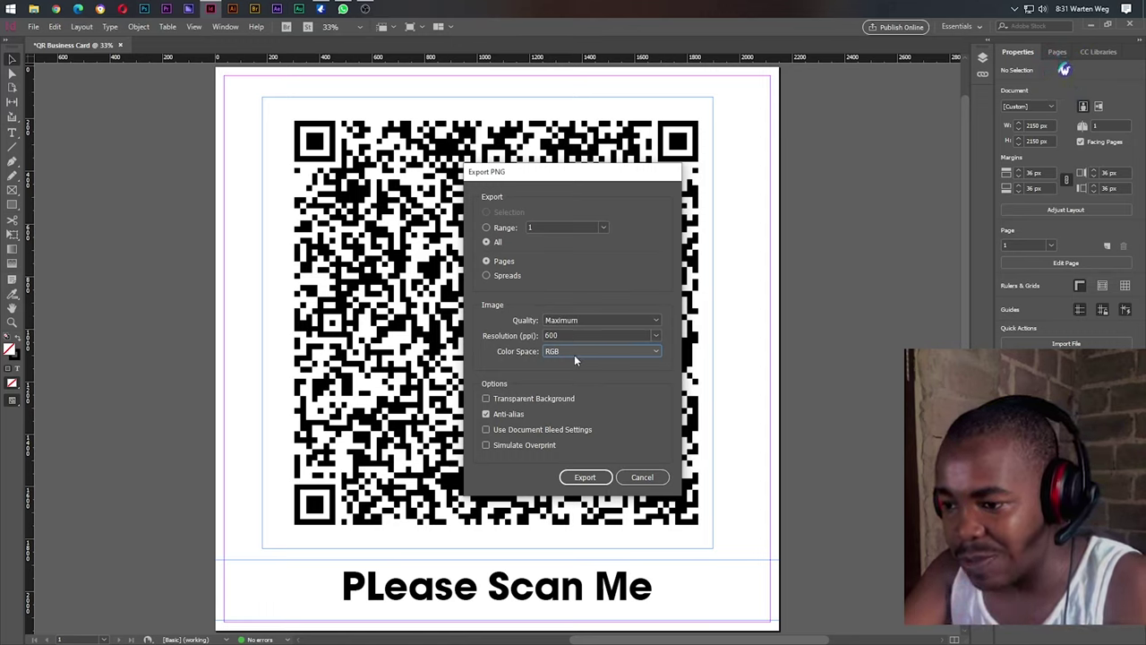
click(584, 477)
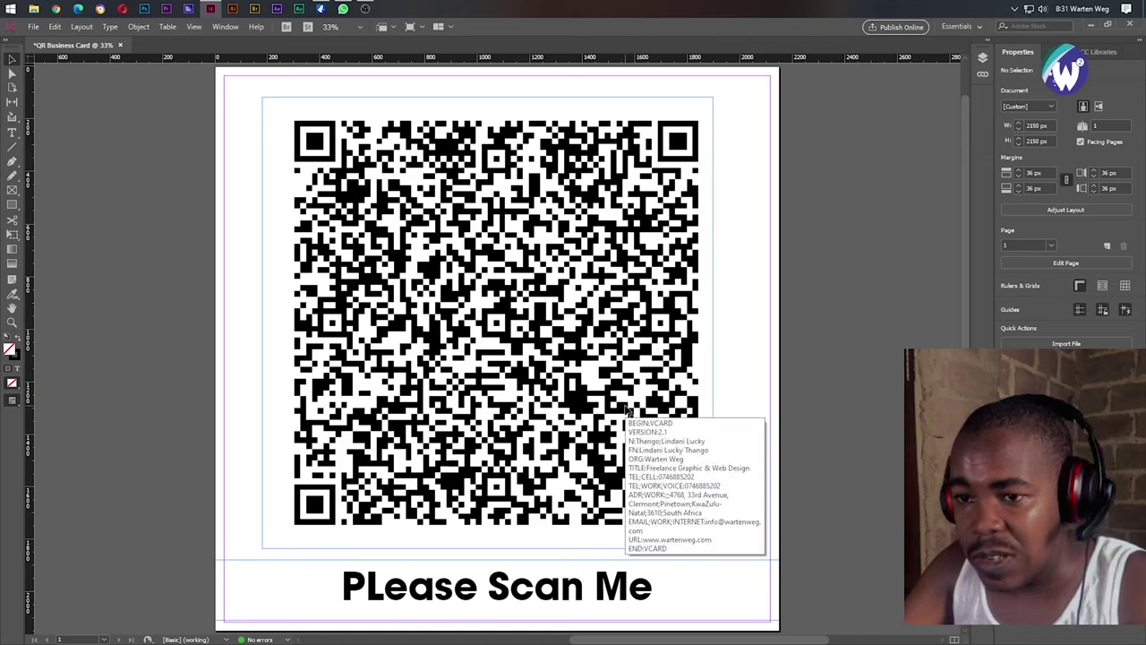
Save the layout as an .indd file in Lemcore Projects under an extended file name.
click(33, 26)
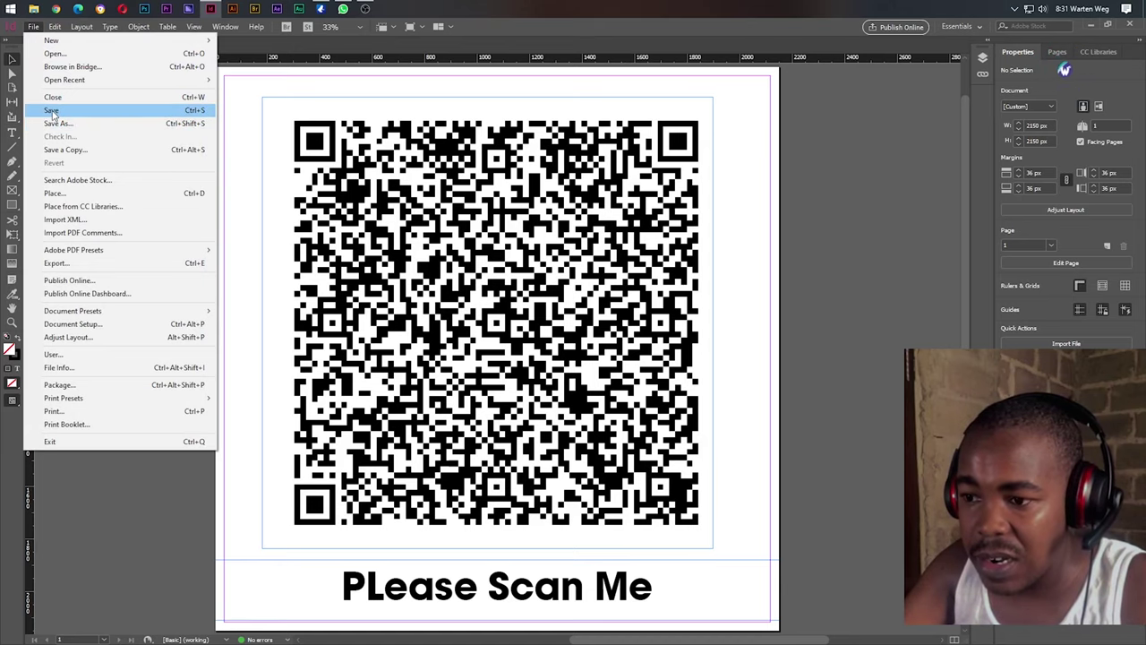
click(52, 110)
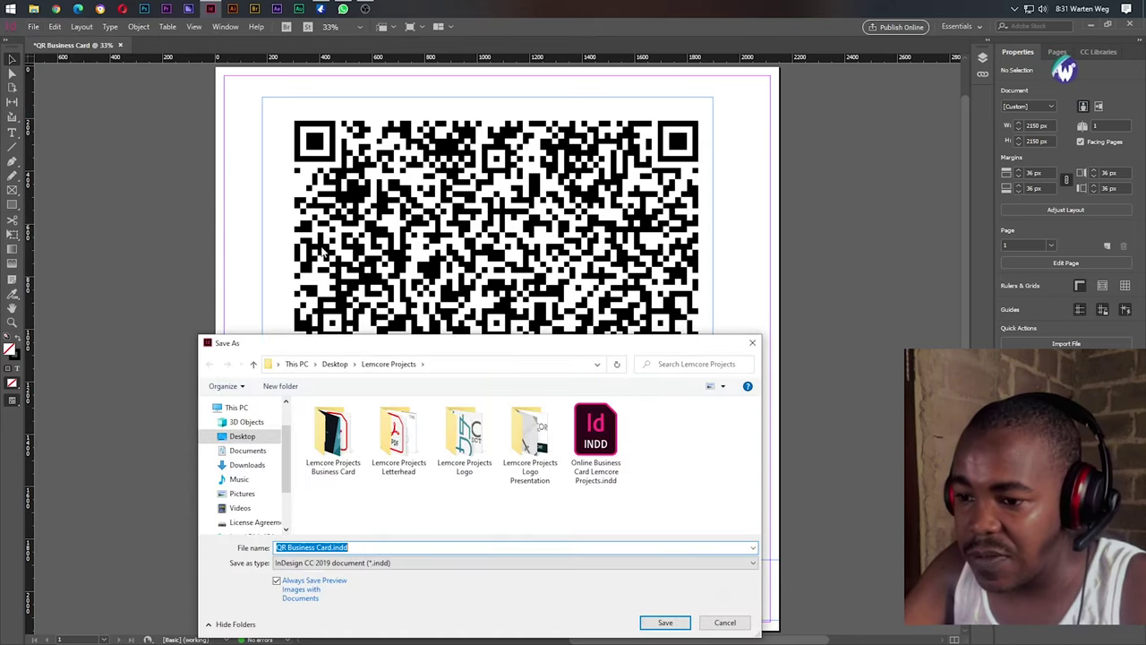
click(345, 547)
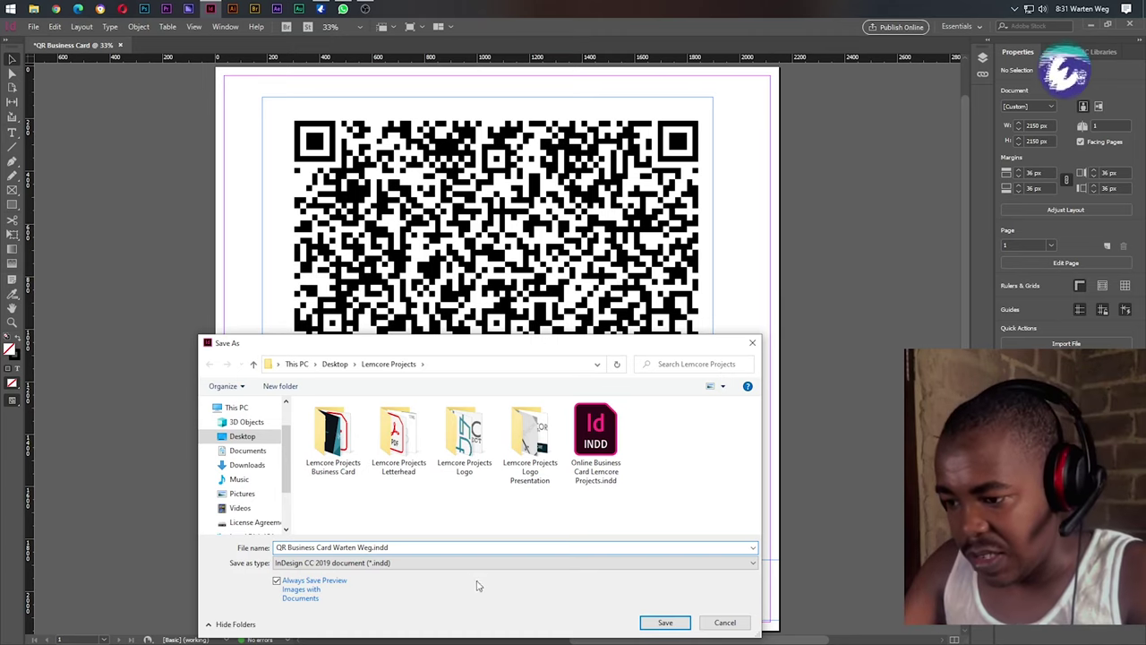
click(666, 622)
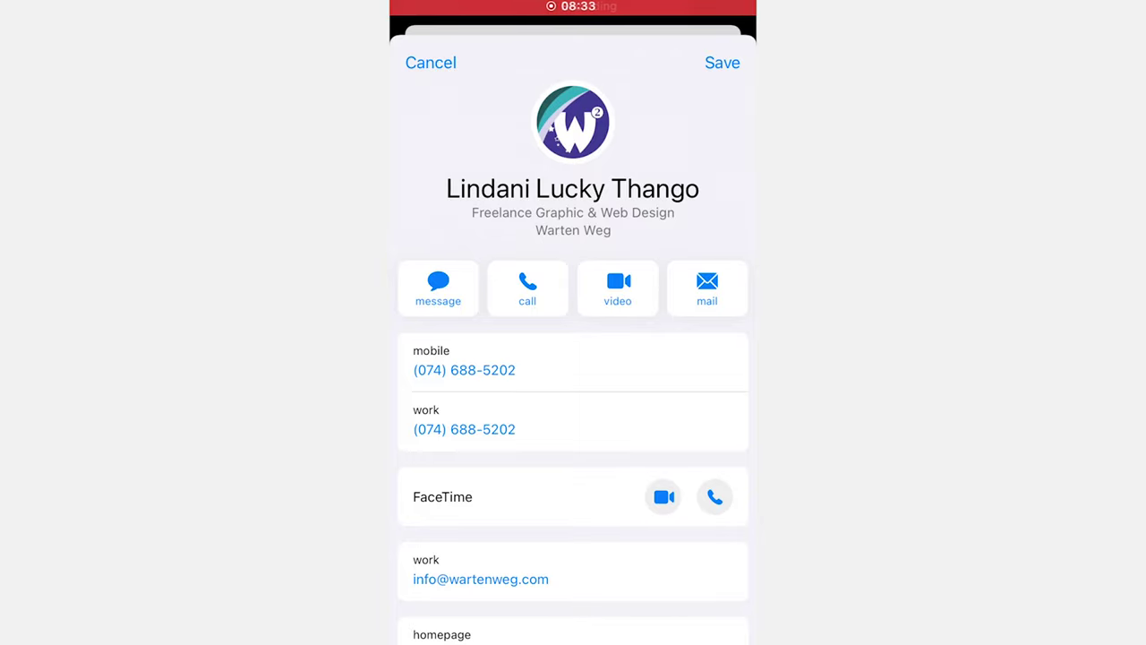
Scroll through the scanned contact card's details, including homepage and work address.
scroll(573, 403, down, 3)
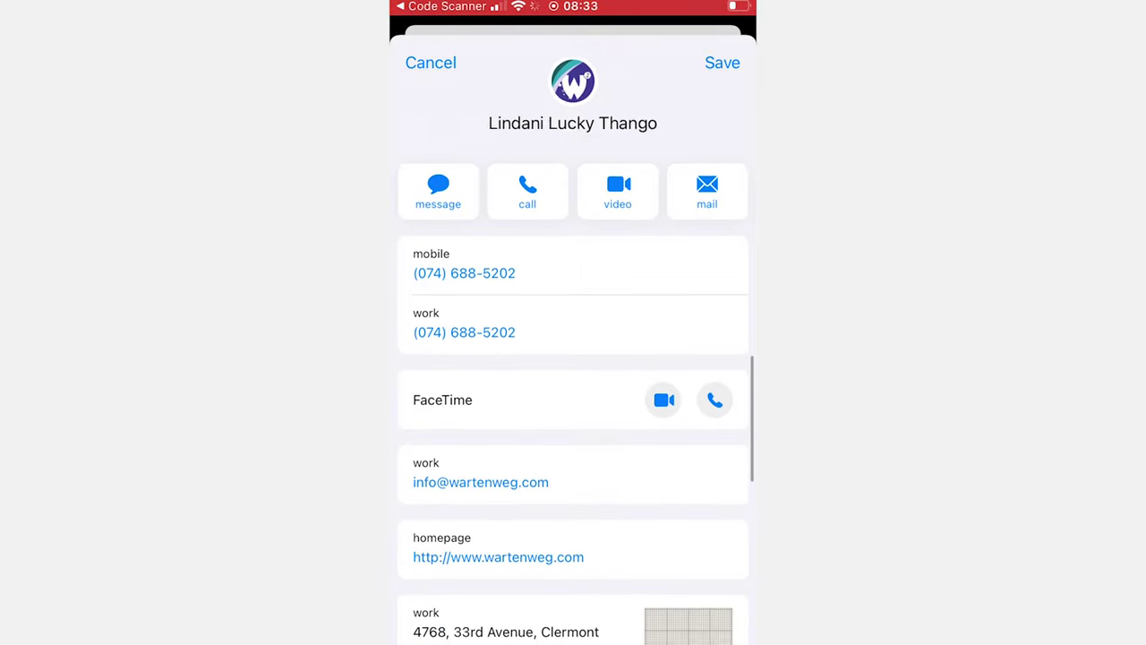
scroll(573, 403, up, 3)
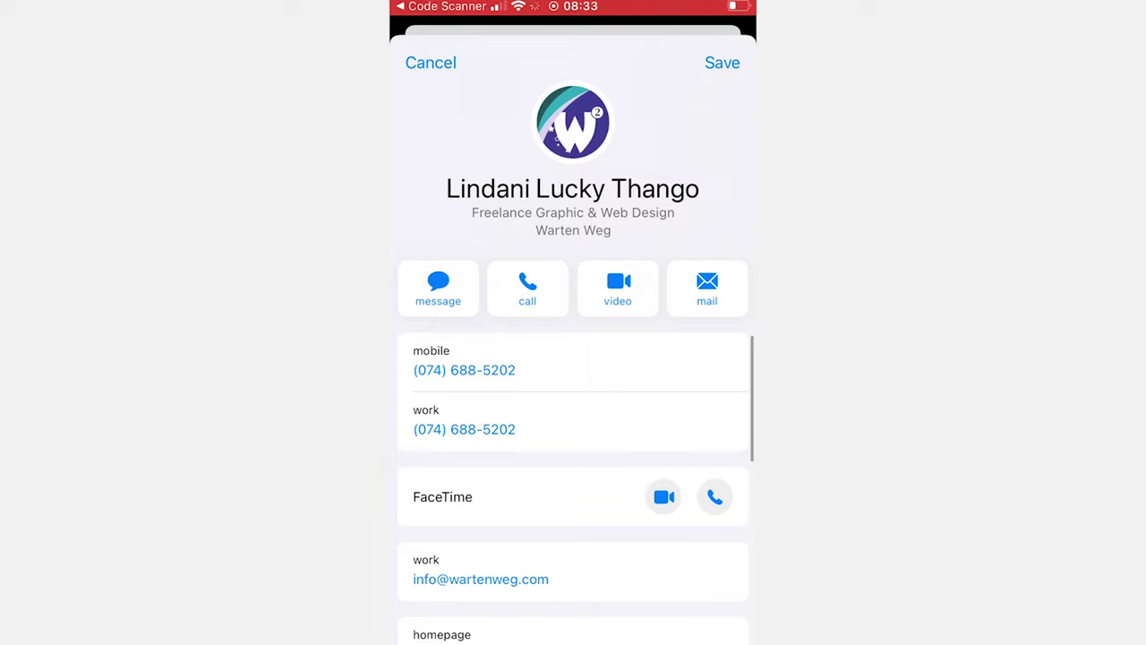
scroll(573, 403, down, 3)
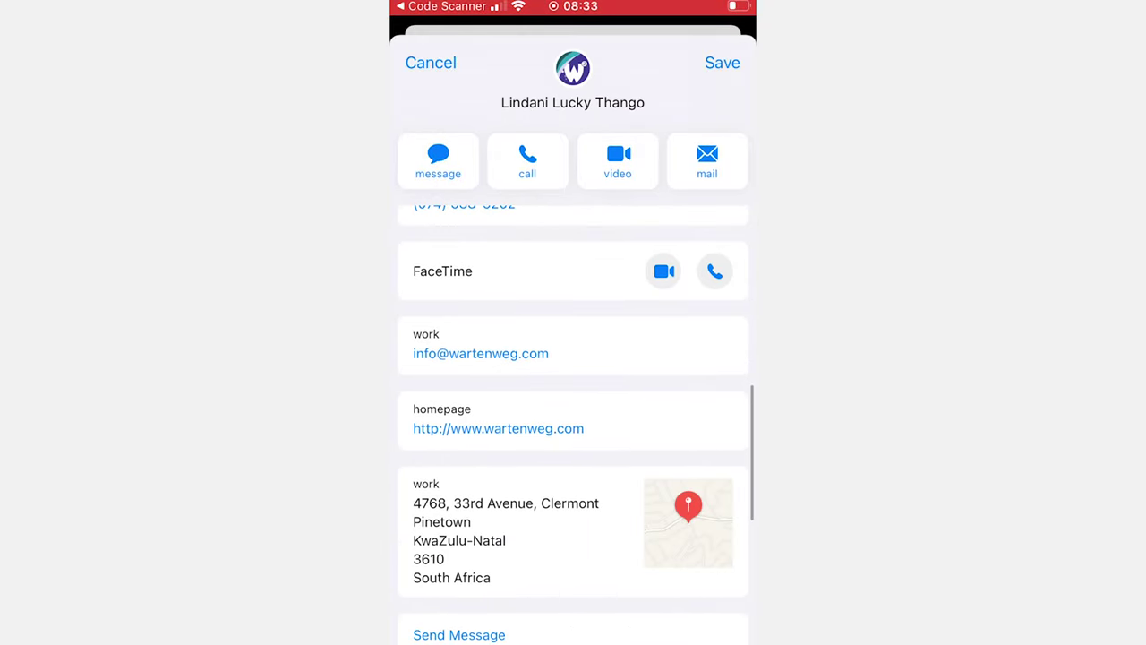
scroll(573, 403, down, 5)
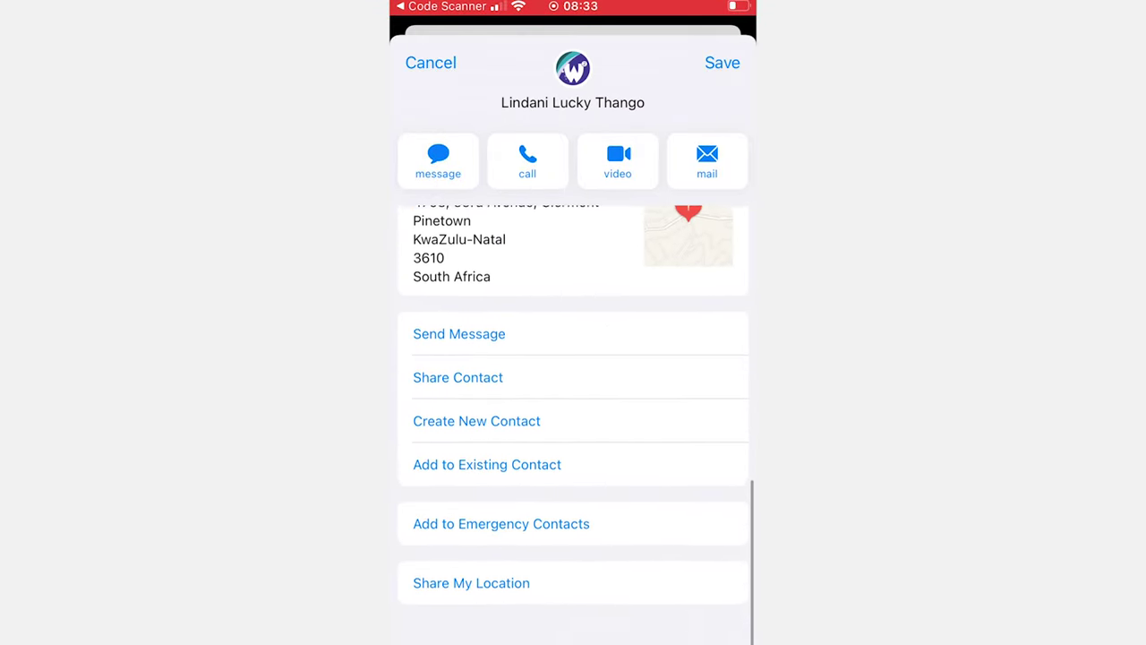
scroll(573, 403, up, 5)
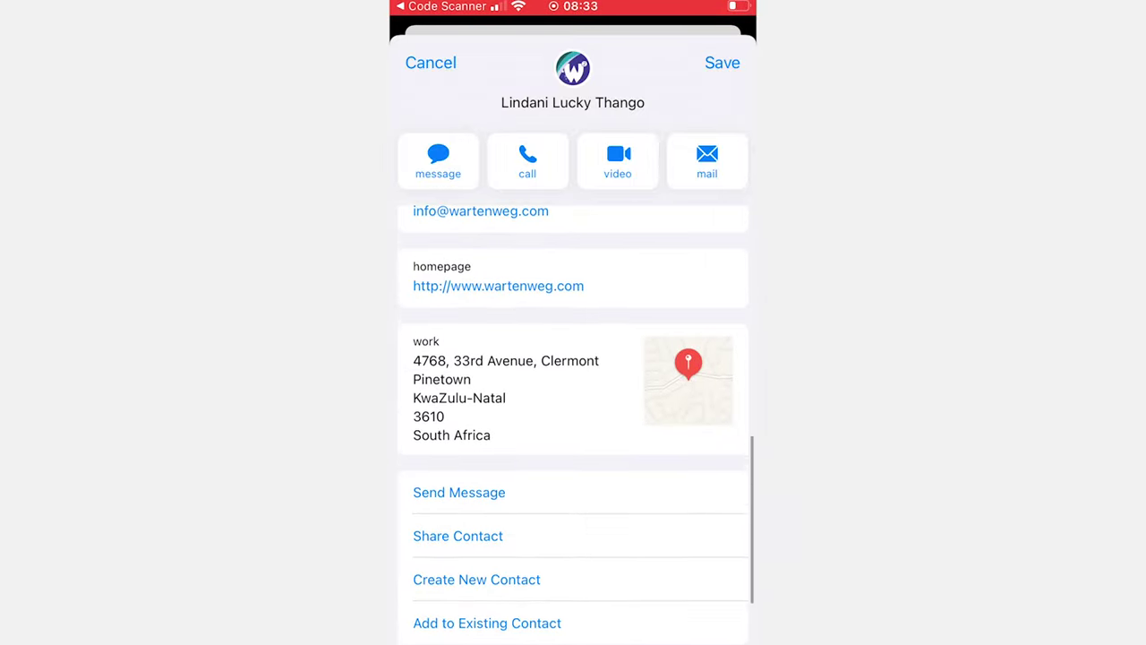
scroll(574, 403, up, 3)
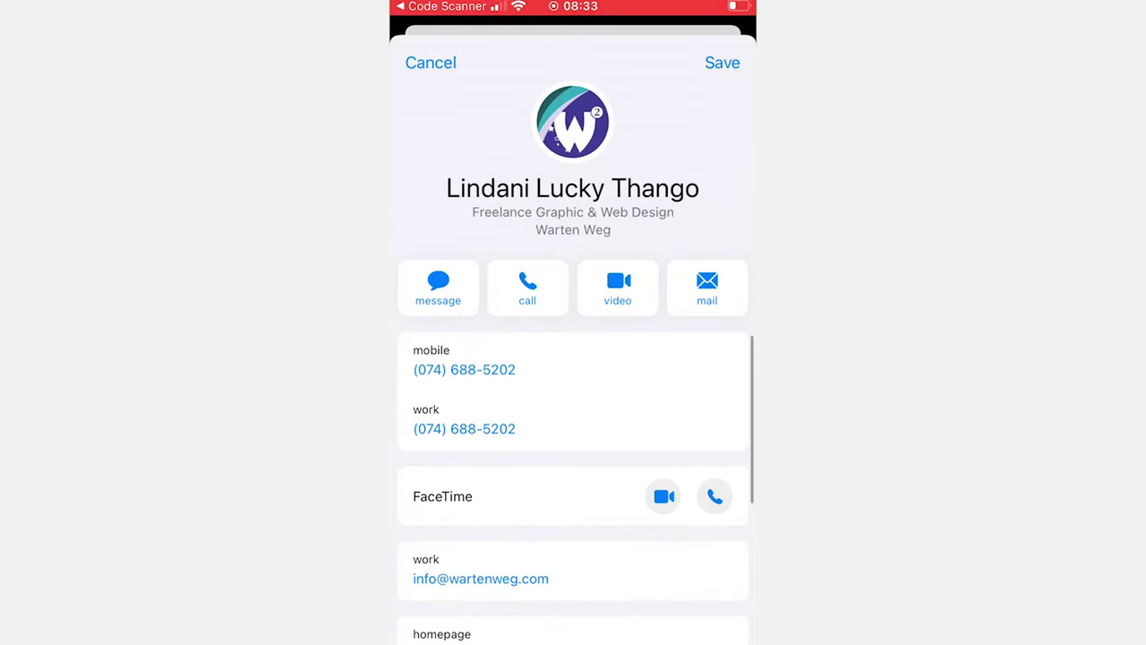
scroll(573, 403, down, 3)
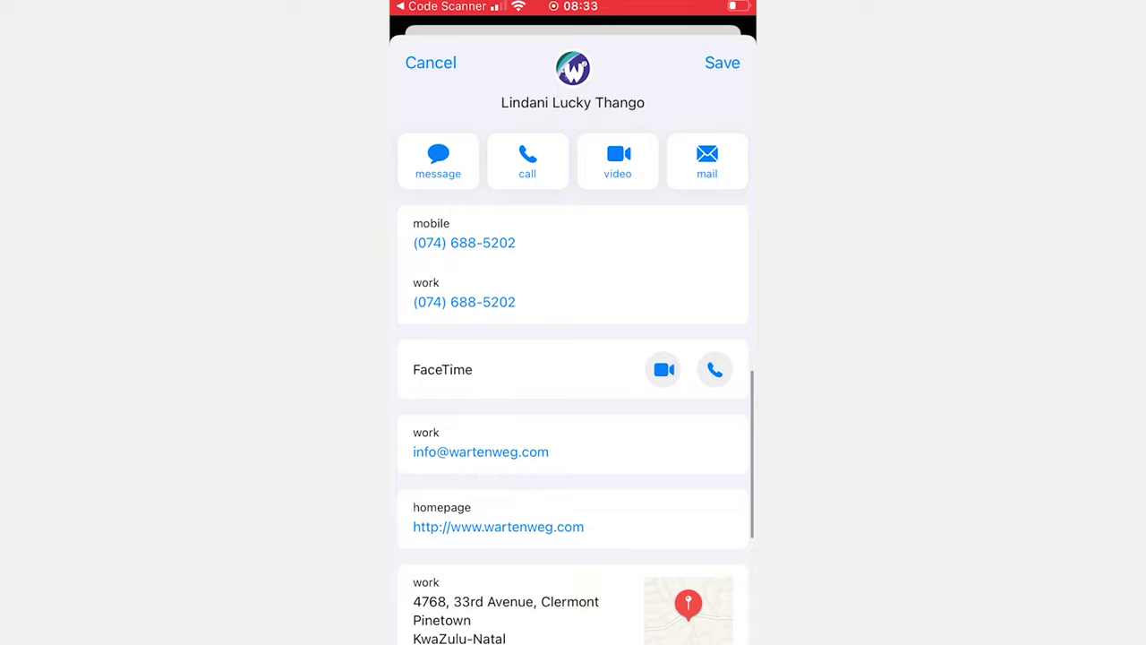
scroll(573, 403, down, 2)
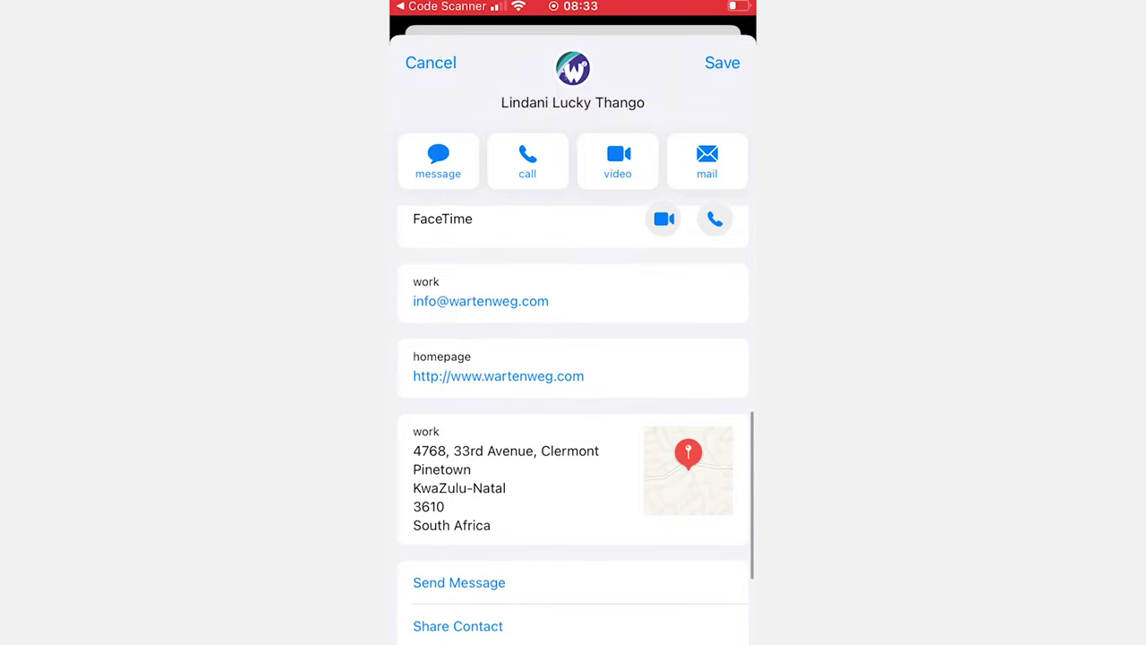
scroll(573, 403, down, 2)
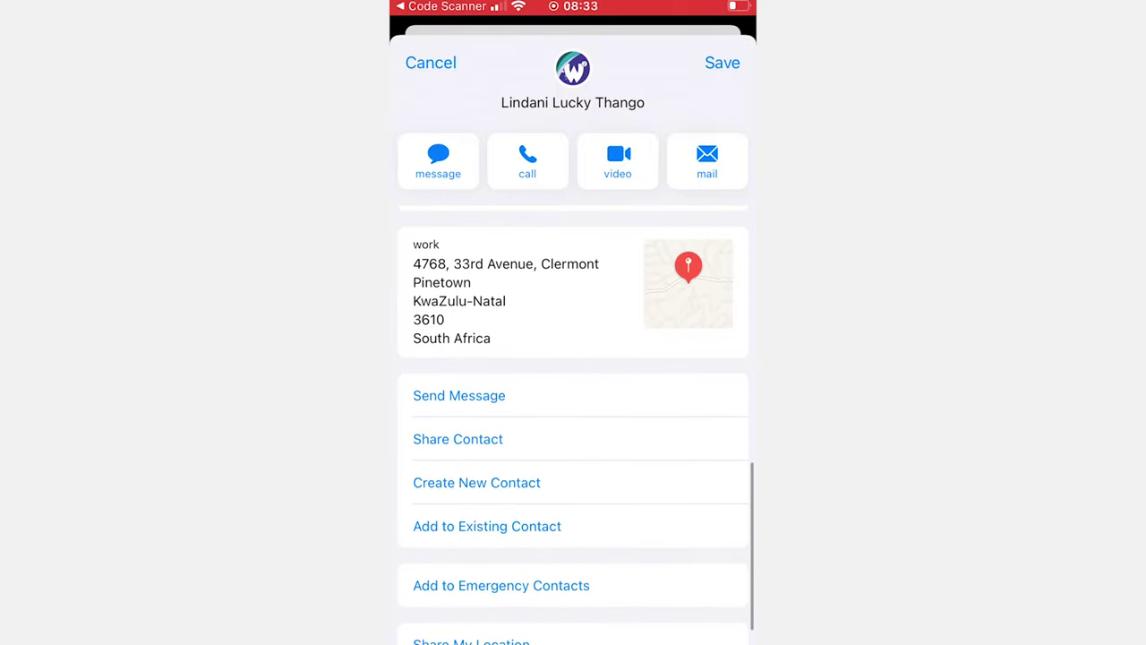
Open the work address in Maps, accept restoring the Maps app, then go to the home screen.
click(501, 286)
click(573, 364)
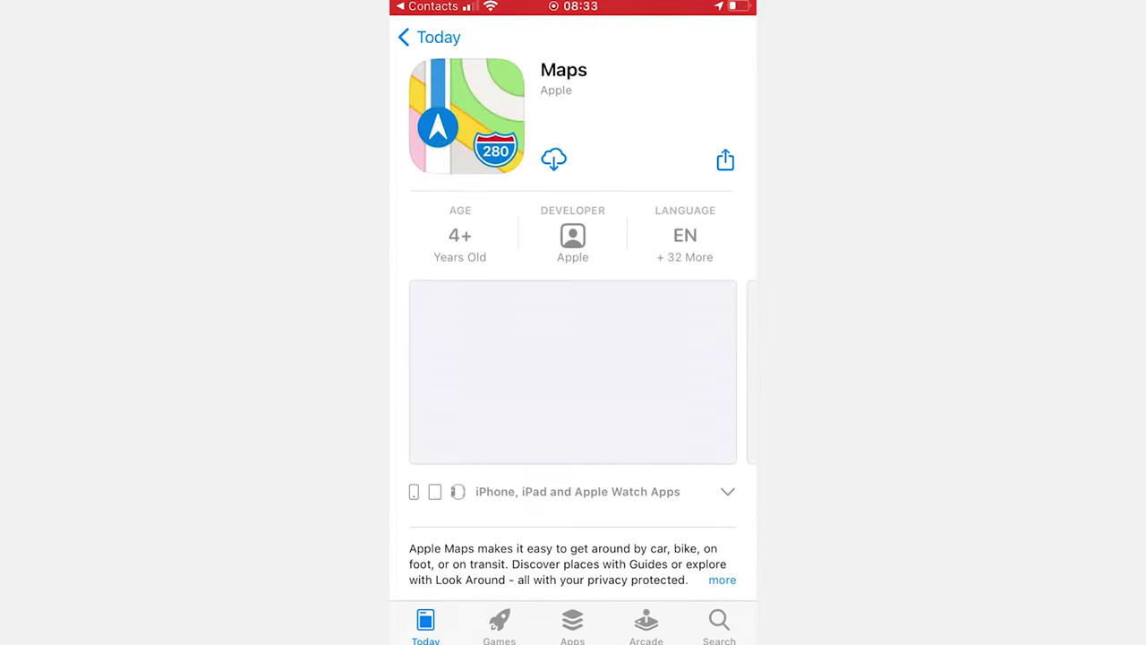
key(super)
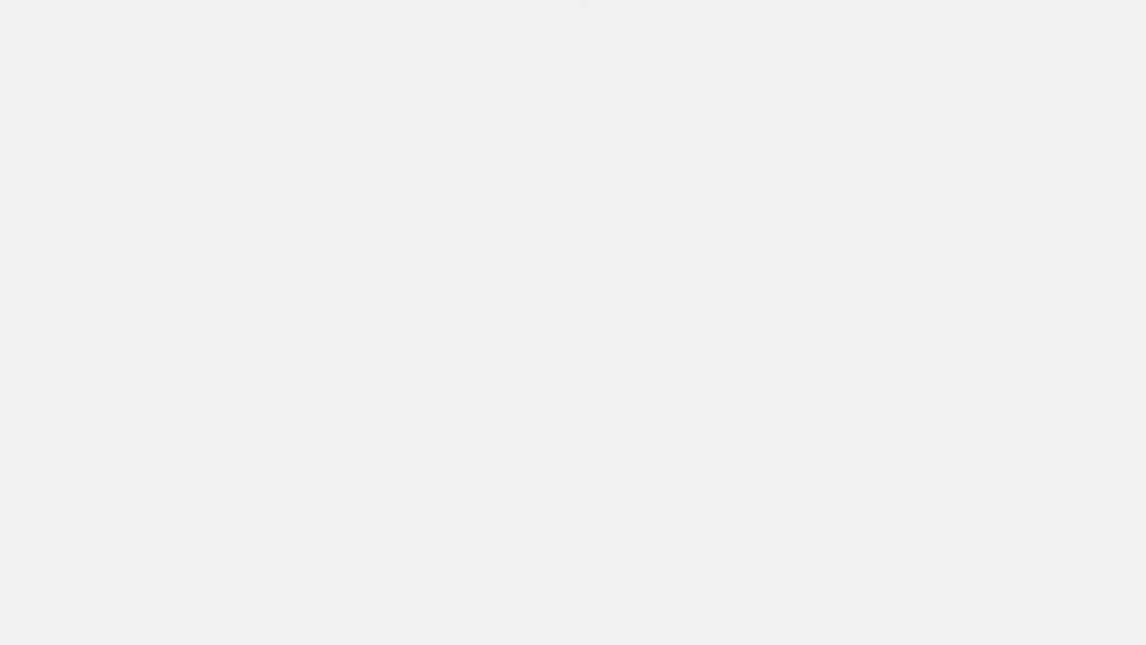